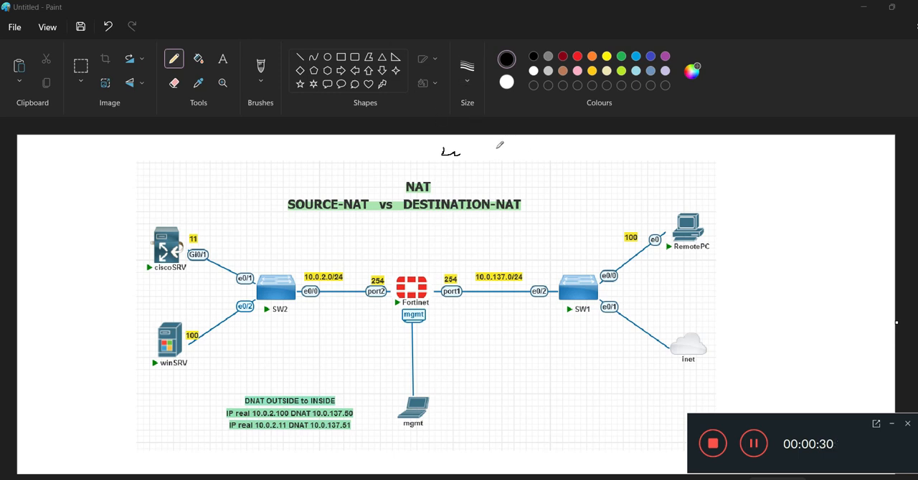
Step: Handwrite SNAT and DNAT with the pencil above the diagram title
mouse_move(517, 147)
mouse_down()
mouse_move(501, 171)
mouse_move(534, 152)
mouse_move(552, 167)
mouse_move(575, 159)
mouse_up()
mouse_move(566, 160)
mouse_down()
mouse_move(563, 175)
mouse_move(554, 151)
mouse_move(574, 147)
mouse_move(586, 158)
mouse_up()
drag(585, 148, 604, 149)
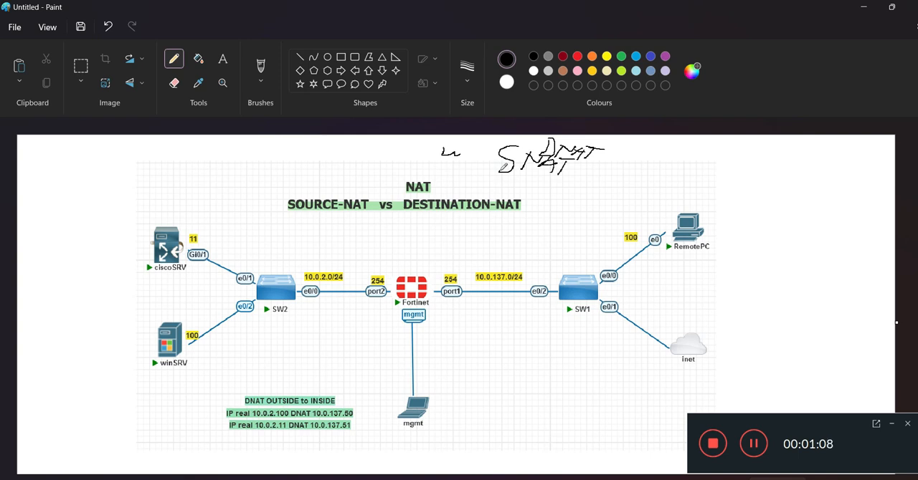
Step: Handwrite OUTSIDE above the 10.0.137.0/24 link and INSIDE above the 10.0.2.0/24 link, with a small arrow near the inet side
drag(470, 237, 488, 237)
mouse_move(494, 237)
mouse_down()
mouse_move(494, 248)
mouse_move(501, 235)
mouse_move(502, 248)
mouse_move(581, 243)
mouse_up()
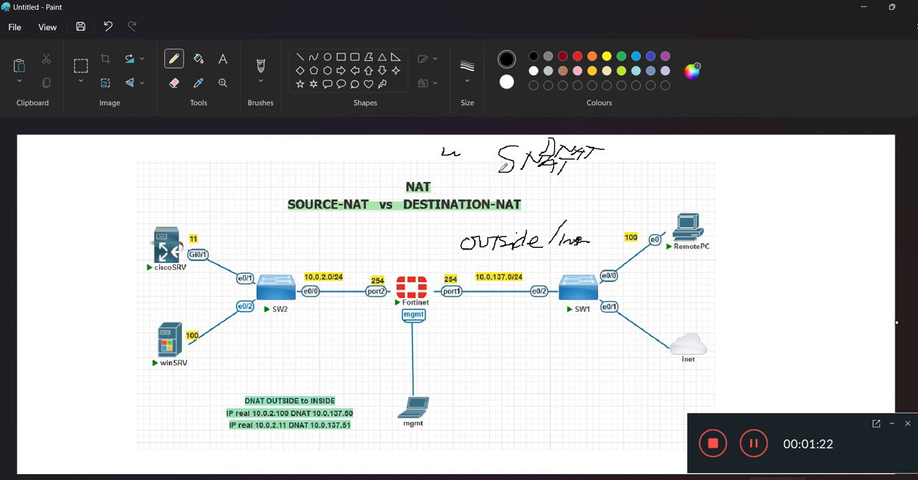
mouse_move(651, 277)
mouse_down()
mouse_move(665, 277)
mouse_move(664, 286)
mouse_up()
mouse_move(307, 243)
mouse_down()
mouse_move(307, 255)
mouse_move(314, 243)
mouse_move(327, 253)
mouse_up()
mouse_move(336, 244)
mouse_down()
mouse_move(336, 254)
mouse_move(359, 251)
mouse_up()
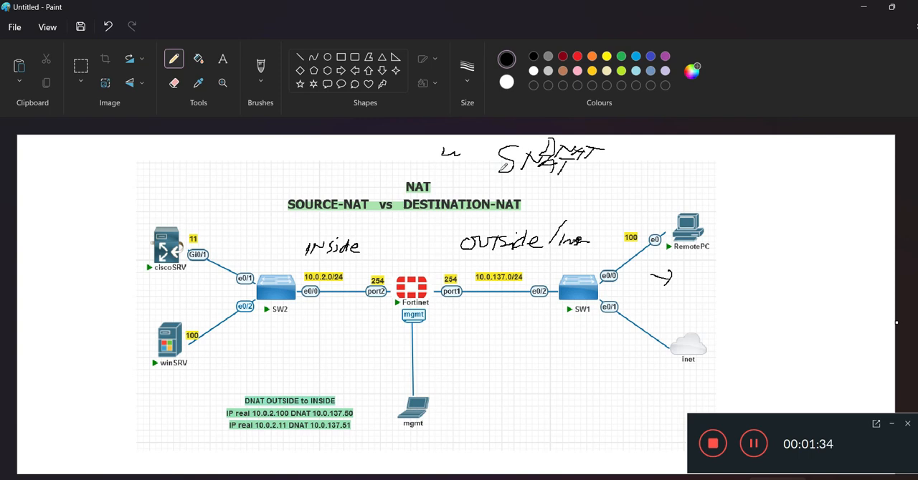
Step: Draw a vertical dividing line beside the Fortinet firewall and handwrite DMZ LAN above the INSIDE label
drag(392, 222, 396, 391)
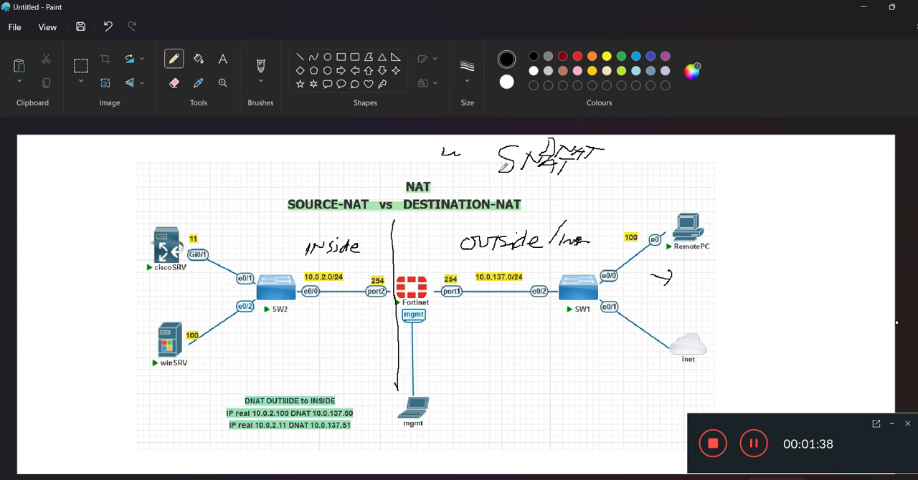
mouse_move(298, 219)
mouse_down()
mouse_move(300, 229)
mouse_move(315, 220)
mouse_move(330, 227)
mouse_up()
drag(317, 220, 359, 218)
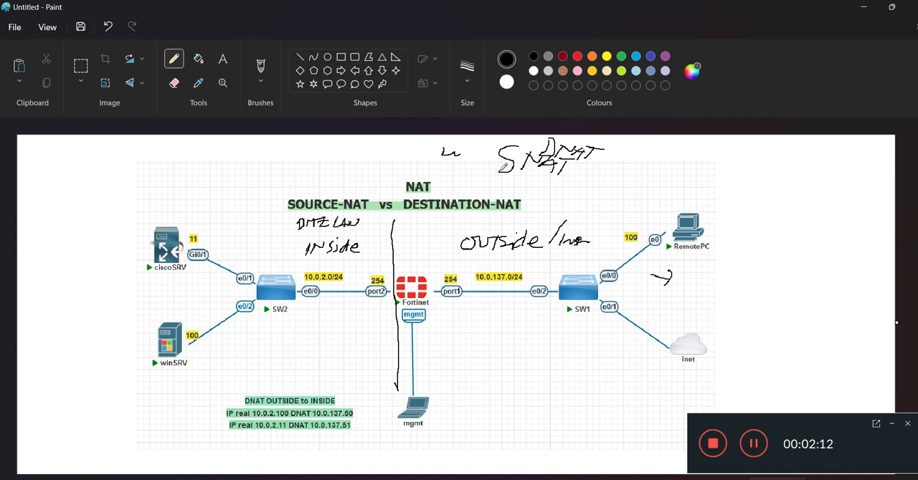
Step: Mark the firewall's port1 address with a curve and handwrite an arrowed note beneath it
drag(441, 267, 460, 291)
mouse_move(472, 302)
mouse_down()
mouse_move(451, 312)
mouse_move(456, 329)
mouse_up()
mouse_move(456, 318)
mouse_down()
mouse_move(468, 317)
mouse_move(467, 329)
mouse_up()
mouse_move(474, 314)
mouse_down()
mouse_move(473, 328)
mouse_move(480, 321)
mouse_up()
drag(479, 317, 476, 332)
mouse_move(474, 318)
mouse_down()
mouse_move(484, 316)
mouse_move(438, 334)
mouse_up()
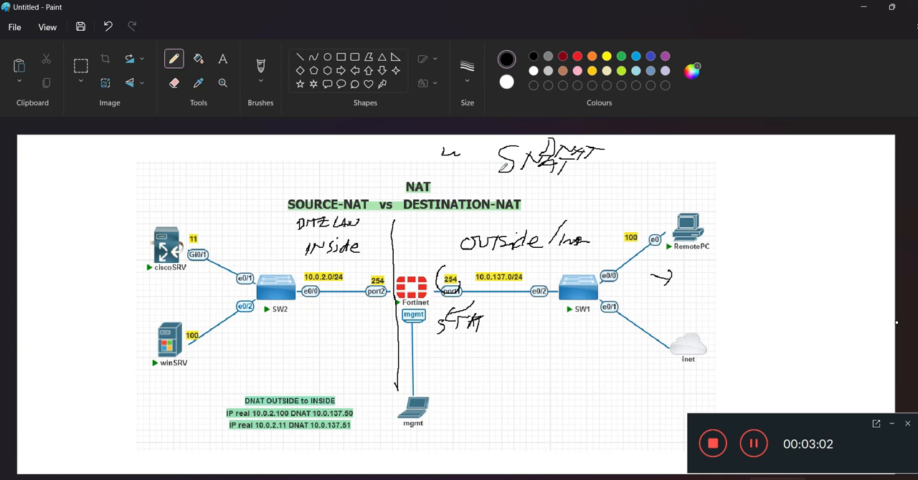
Step: Draw an arrow down from the port1 link and handwrite the address 10.0.137.254 at its end
mouse_move(478, 283)
mouse_down()
mouse_move(481, 315)
mouse_move(504, 338)
mouse_move(509, 332)
mouse_up()
mouse_move(516, 322)
mouse_down()
mouse_move(513, 330)
mouse_move(533, 323)
mouse_move(561, 348)
mouse_up()
click(525, 333)
click(541, 331)
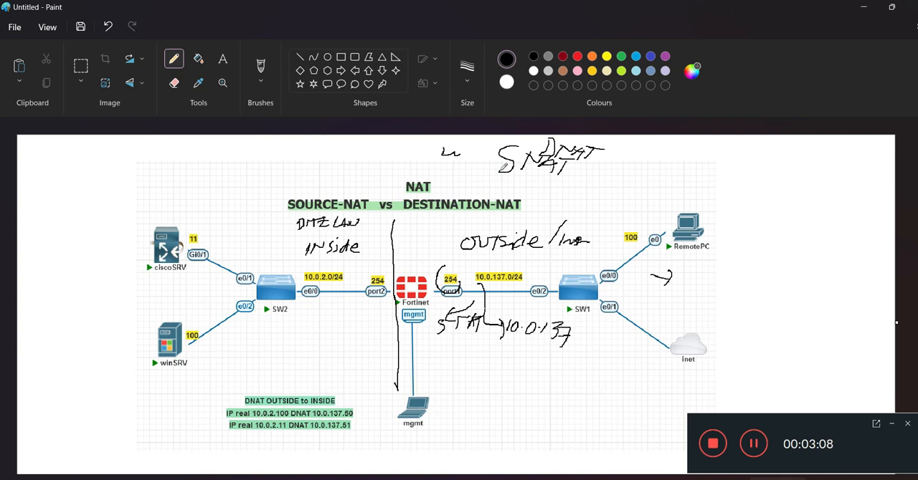
drag(579, 330, 587, 338)
drag(588, 335, 601, 354)
Step: Draw a double-headed arrow from the inside network to the port1 note and circle the handwritten 10.0.137.254
drag(273, 332, 432, 338)
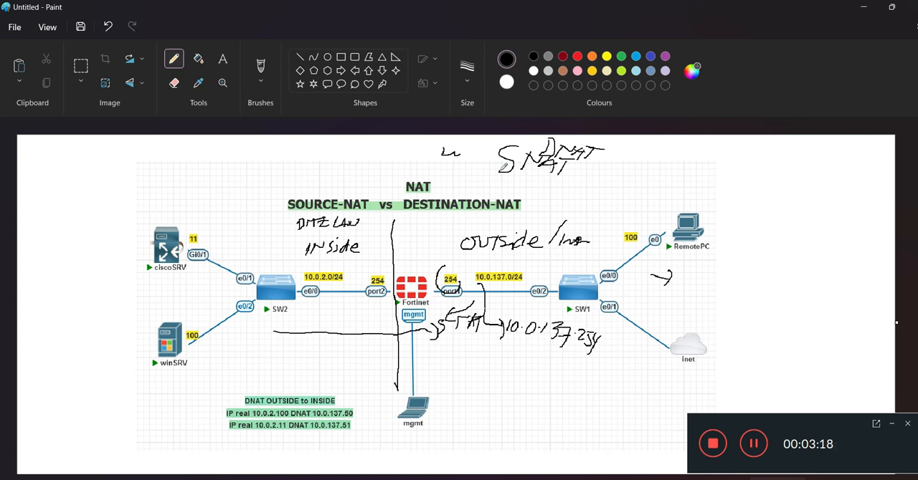
mouse_move(523, 315)
mouse_down()
mouse_move(554, 316)
mouse_move(610, 342)
mouse_move(525, 353)
mouse_move(505, 348)
mouse_move(506, 332)
mouse_up()
mouse_move(281, 323)
mouse_down()
mouse_move(275, 334)
mouse_move(285, 338)
mouse_up()
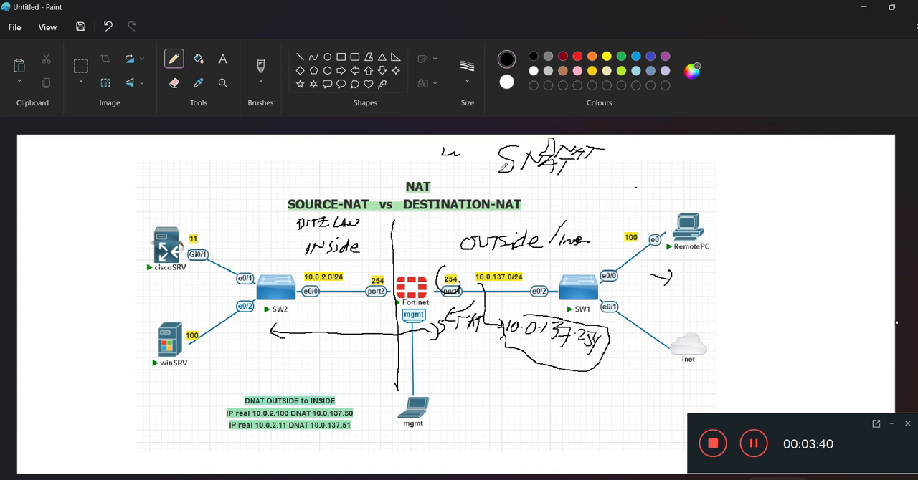
Step: Mark ciscoSRV and winSRV with strokes and handwrite their addresses 10.0.2.11 and 10.0.2.100 beside them
mouse_move(155, 276)
mouse_down()
mouse_move(198, 274)
mouse_move(191, 264)
mouse_up()
mouse_move(147, 356)
mouse_down()
mouse_move(209, 368)
mouse_move(191, 353)
mouse_up()
drag(203, 343, 204, 347)
drag(211, 339, 274, 353)
click(226, 341)
click(246, 344)
drag(281, 346, 290, 346)
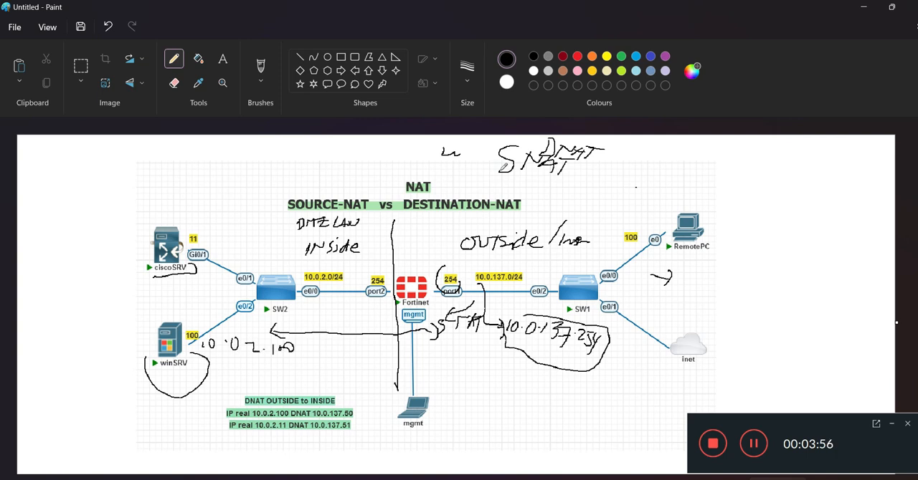
mouse_move(210, 235)
mouse_down()
mouse_move(211, 245)
mouse_move(219, 238)
mouse_move(272, 251)
mouse_up()
click(228, 247)
drag(278, 243, 279, 251)
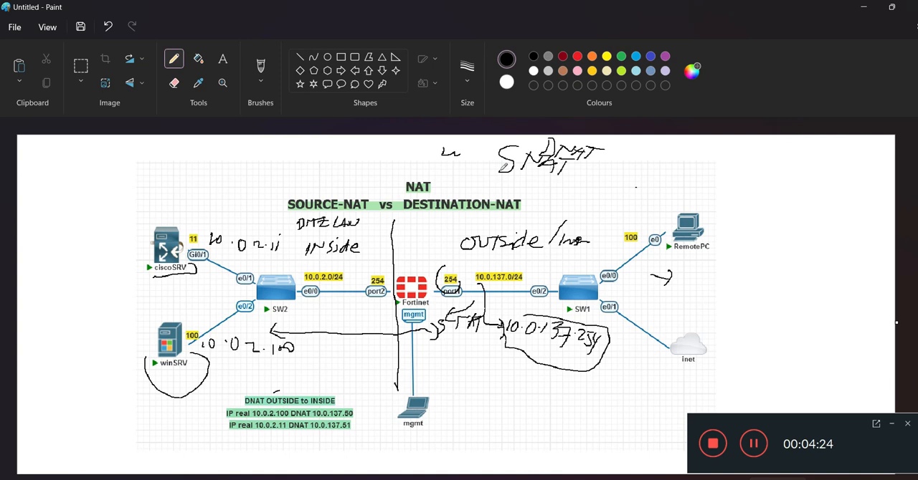
Step: Tick the 10.0.137.50 mapping and illustrate D-NAT with a handwritten label and a long arrow from RemotePC to ciscoSRV
drag(345, 408, 363, 401)
mouse_move(563, 383)
mouse_down()
mouse_move(619, 393)
mouse_move(647, 384)
mouse_up()
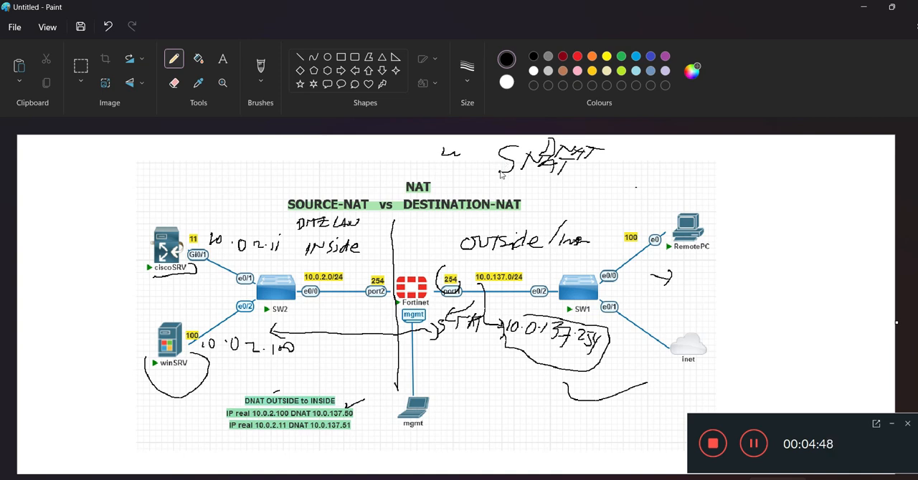
mouse_move(429, 375)
mouse_down()
mouse_move(439, 364)
mouse_move(420, 375)
mouse_move(500, 374)
mouse_up()
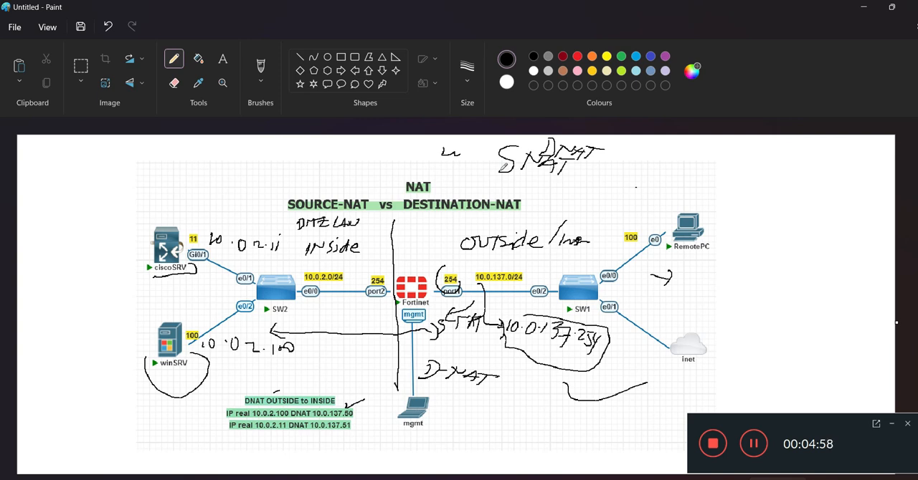
mouse_move(665, 228)
mouse_down()
mouse_move(601, 185)
mouse_move(425, 134)
mouse_move(205, 191)
mouse_move(184, 215)
mouse_move(215, 218)
mouse_up()
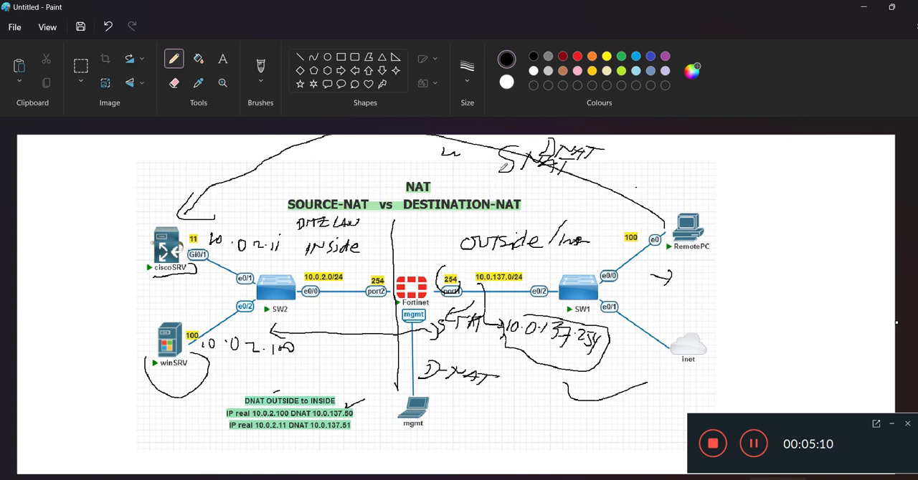
Step: Circle the 10.0.137.0/24 network label and handwrite that subnet below the D-NAT note
mouse_move(495, 253)
mouse_down()
mouse_move(455, 262)
mouse_move(513, 293)
mouse_move(528, 254)
mouse_move(476, 251)
mouse_up()
mouse_move(452, 399)
mouse_down()
mouse_move(449, 413)
mouse_move(463, 399)
mouse_move(523, 411)
mouse_up()
click(484, 405)
click(508, 404)
click(522, 403)
mouse_move(527, 404)
mouse_down()
mouse_move(538, 426)
mouse_move(560, 414)
mouse_move(569, 435)
mouse_move(590, 431)
mouse_move(559, 449)
mouse_up()
click(553, 422)
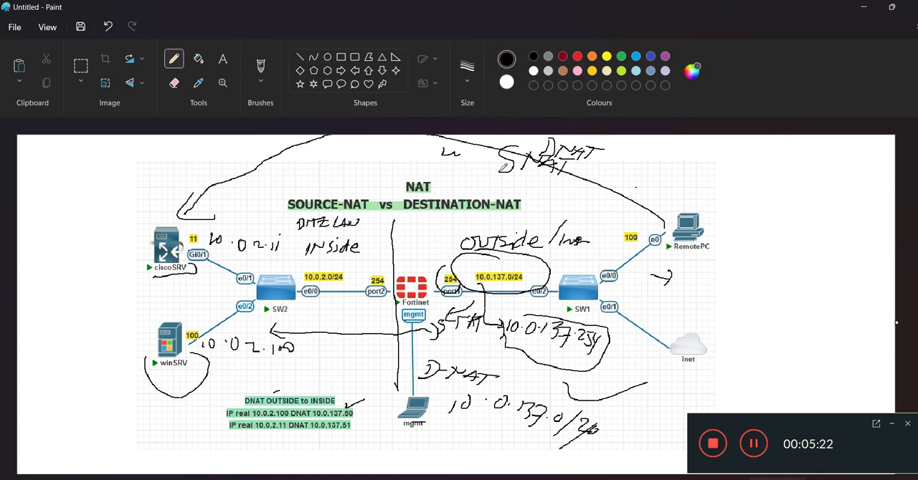
Step: Tick the 10.0.137.51 mapping and handwrite a CCTV note below winSRV's address
mouse_move(355, 418)
mouse_down()
mouse_move(379, 409)
mouse_move(396, 422)
mouse_up()
mouse_move(247, 368)
mouse_down()
mouse_move(242, 379)
mouse_move(280, 364)
mouse_up()
drag(272, 366, 271, 376)
mouse_move(281, 364)
mouse_down()
mouse_move(299, 357)
mouse_move(303, 382)
mouse_move(328, 363)
mouse_move(319, 381)
mouse_up()
drag(326, 366, 337, 380)
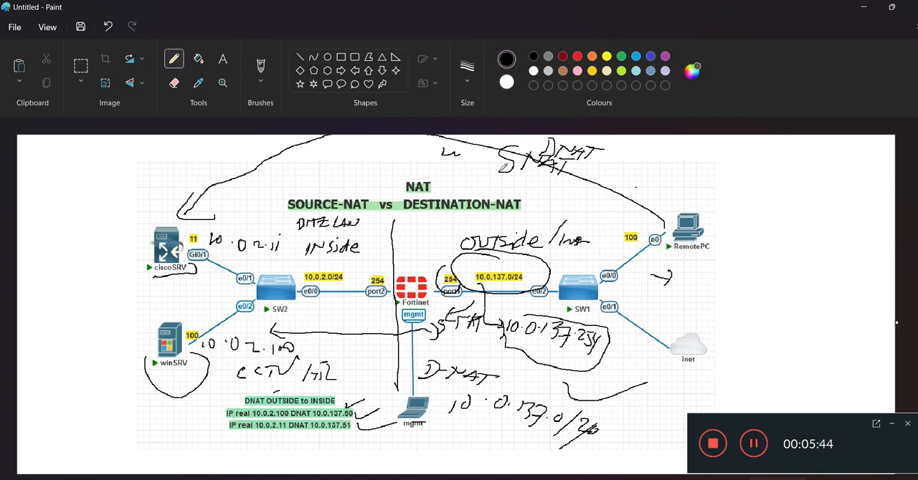
Step: Handwrite DNAT with an inward arrow under the mapping list and draw an arrow from the inside network towards outside
drag(419, 438, 367, 441)
drag(314, 434, 344, 444)
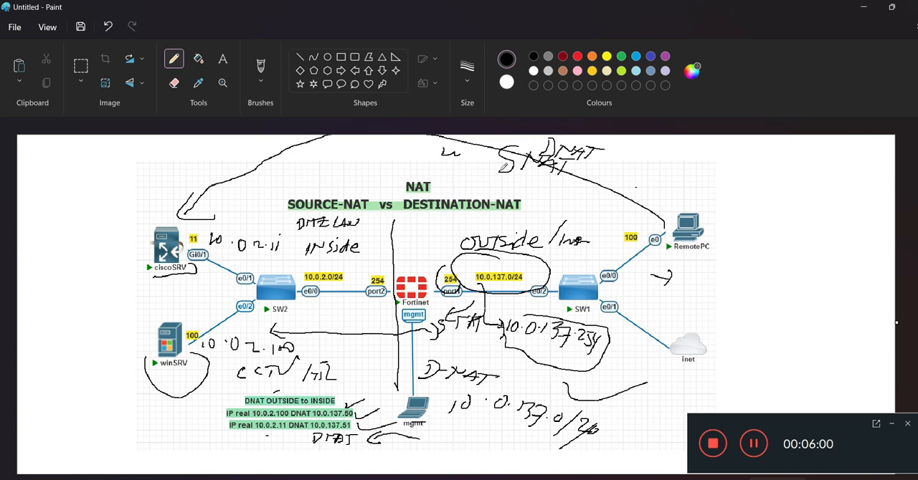
mouse_move(274, 265)
mouse_down()
mouse_move(306, 272)
mouse_move(459, 260)
mouse_move(438, 269)
mouse_up()
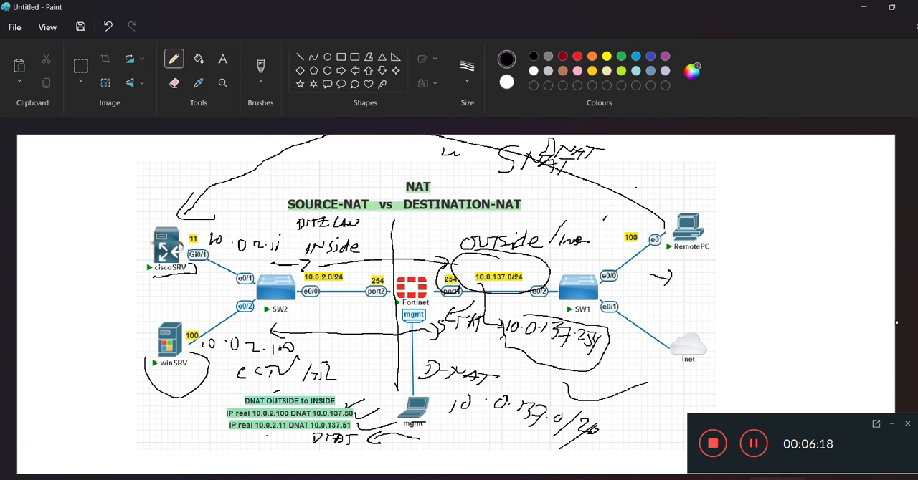
Step: Switch to the PNETLab topology in Firefox and move the DNAT OUTSIDE to INSIDE note slightly upward
key(alt+Tab)
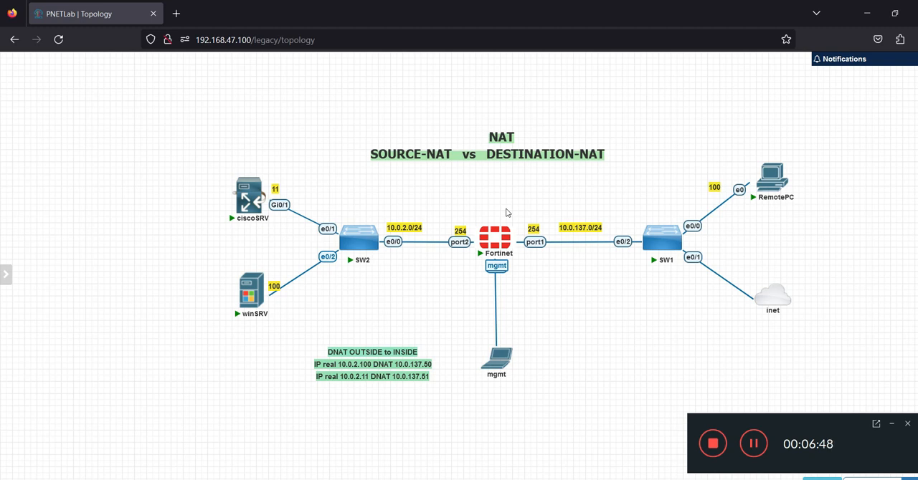
mouse_move(377, 240)
drag(415, 368, 413, 351)
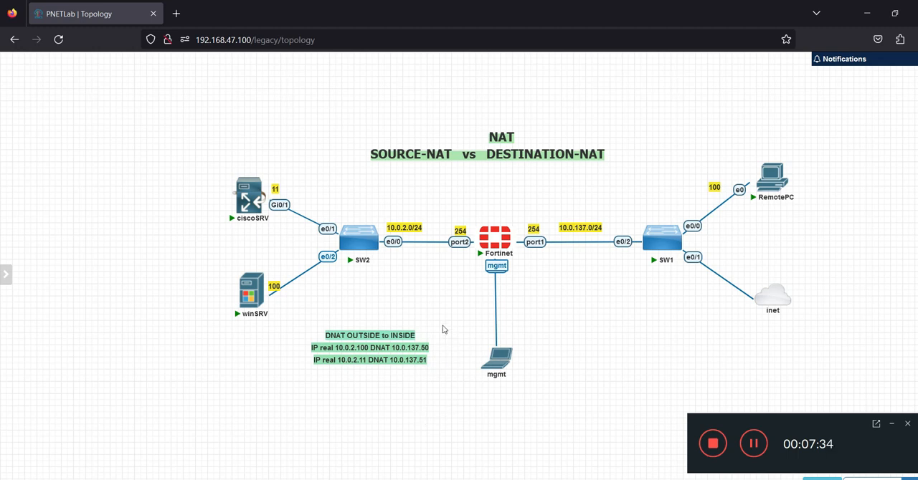
Step: Open the FortiGate login page at 192.168.47.101 in a new browser tab
mouse_move(493, 241)
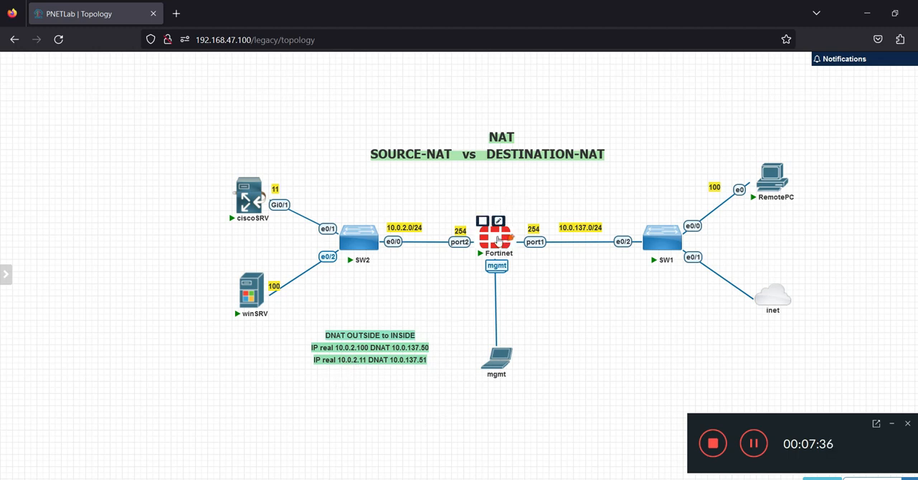
click(176, 13)
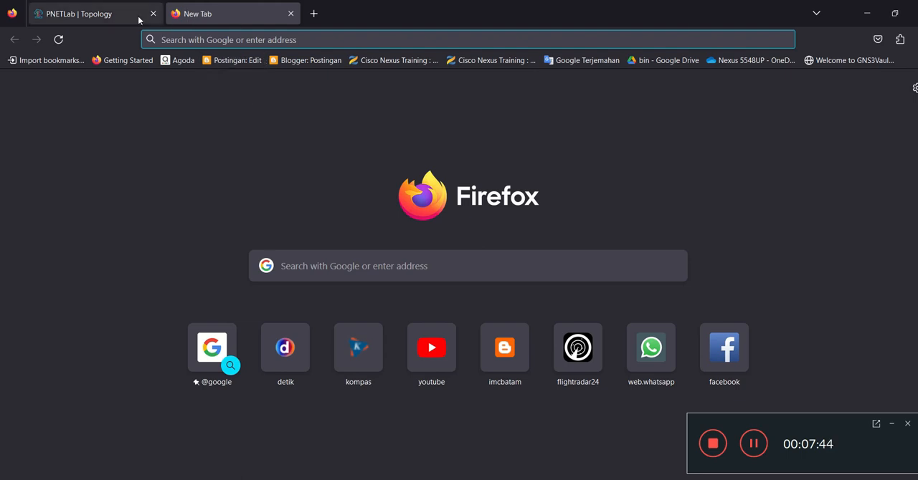
click(109, 13)
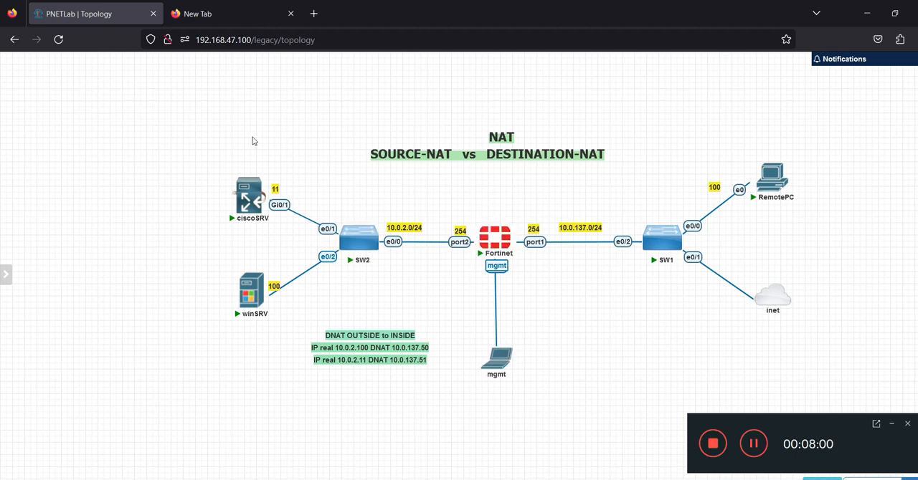
click(231, 20)
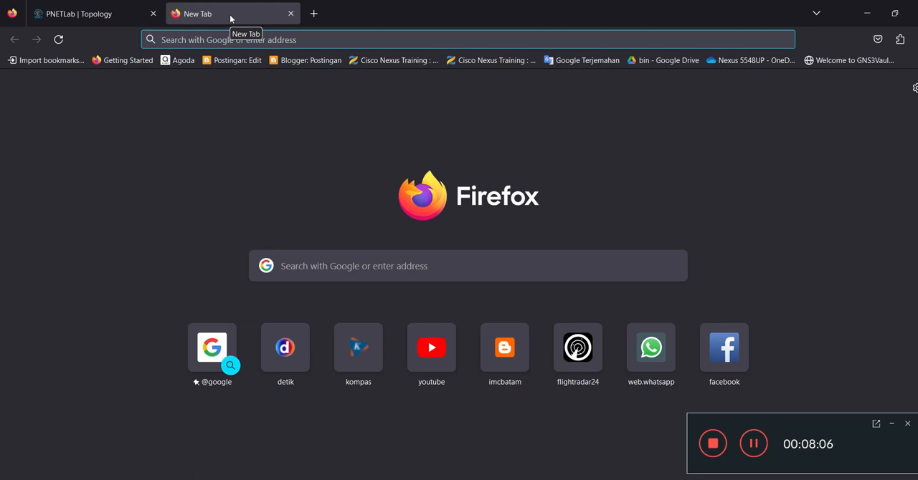
text(192.168.14.201/)
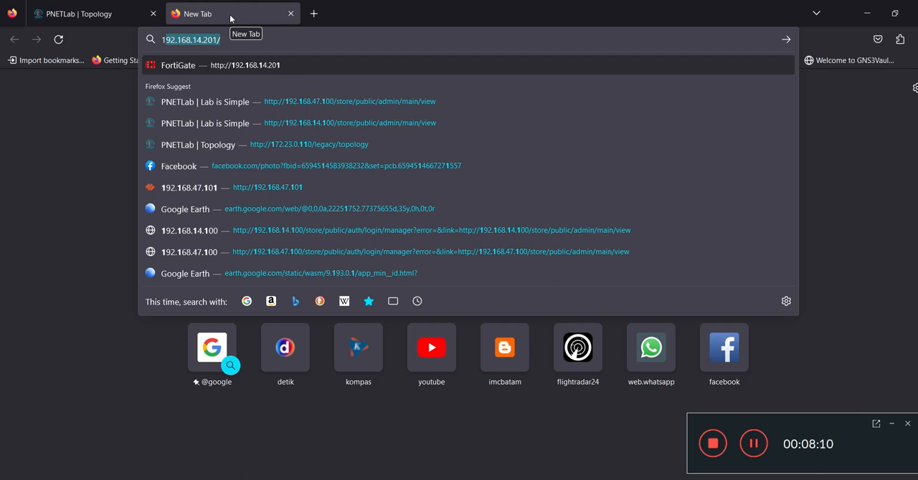
key(Down)
key(Down)
key(Down)
key(Down)
key(Down)
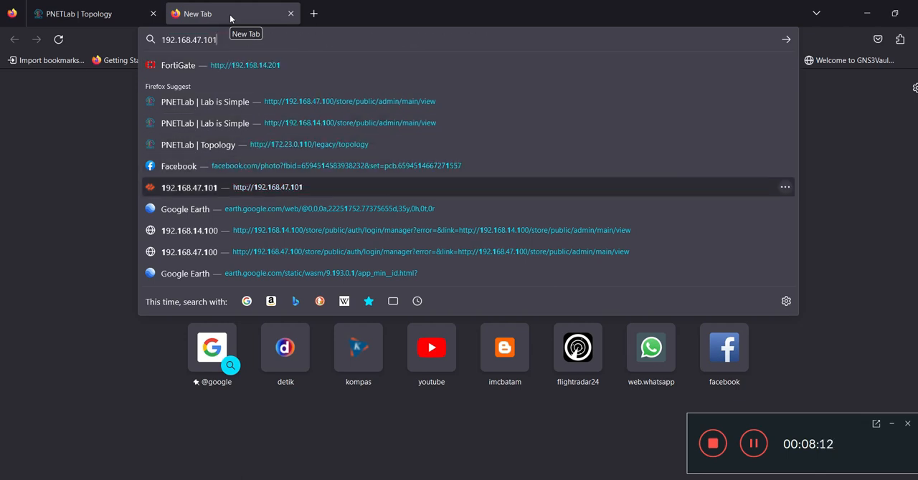
key(Return)
Step: Log in to the FortiGate as admin with the account password and decline saving the login
text(admin)
key(Tab)
text(adm)
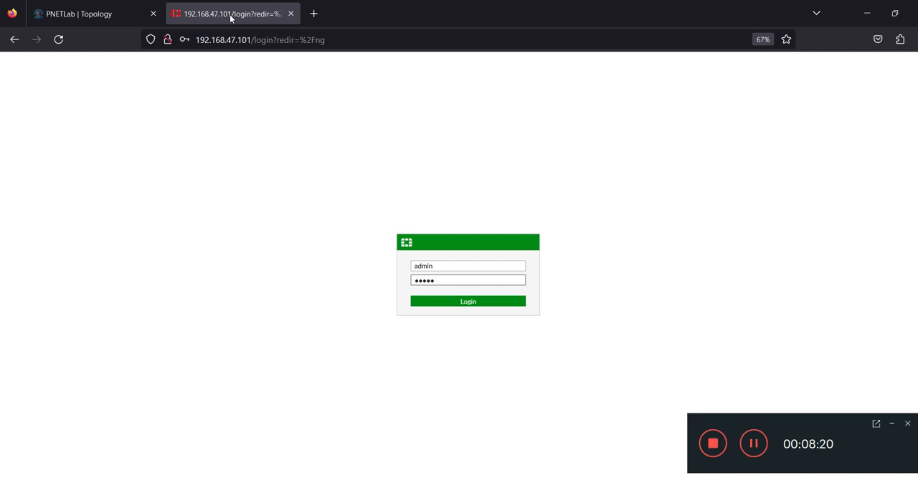
key(Return)
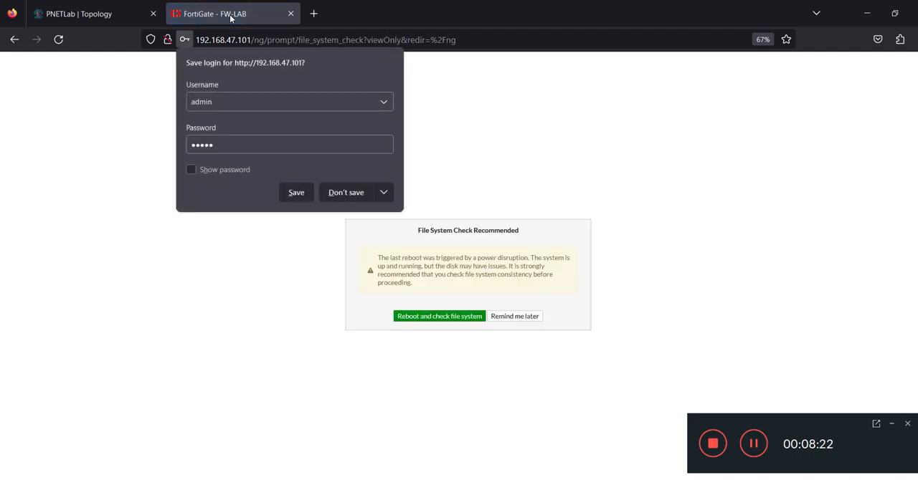
click(322, 191)
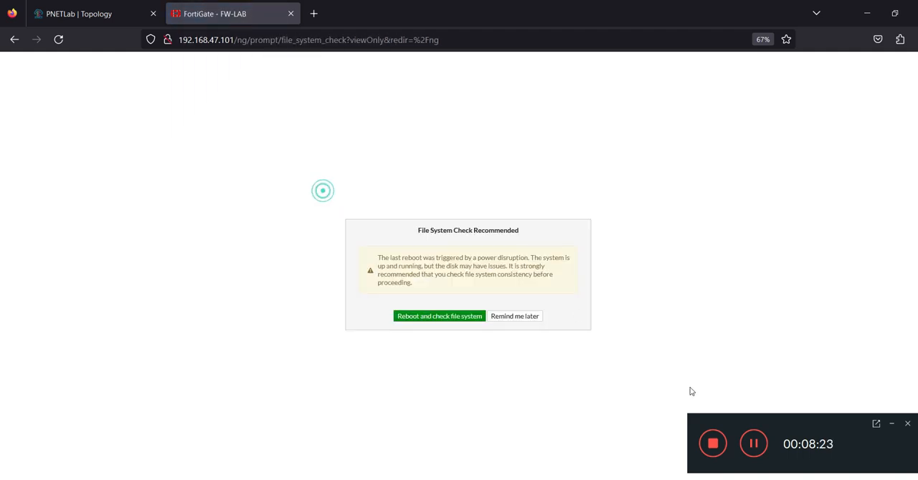
Step: Postpone the file system check and FortiGate setup, and dismiss the FortiOS 6.4.5 introduction with Don't show again enabled
click(524, 315)
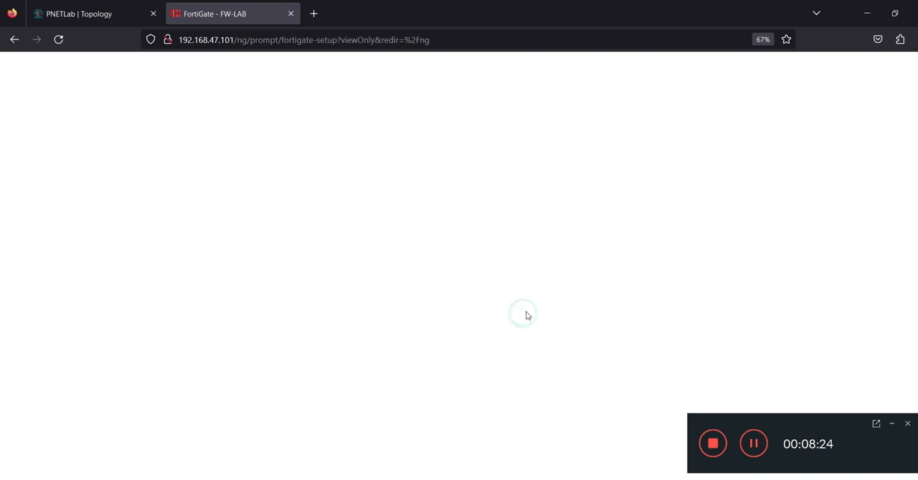
click(891, 424)
click(491, 321)
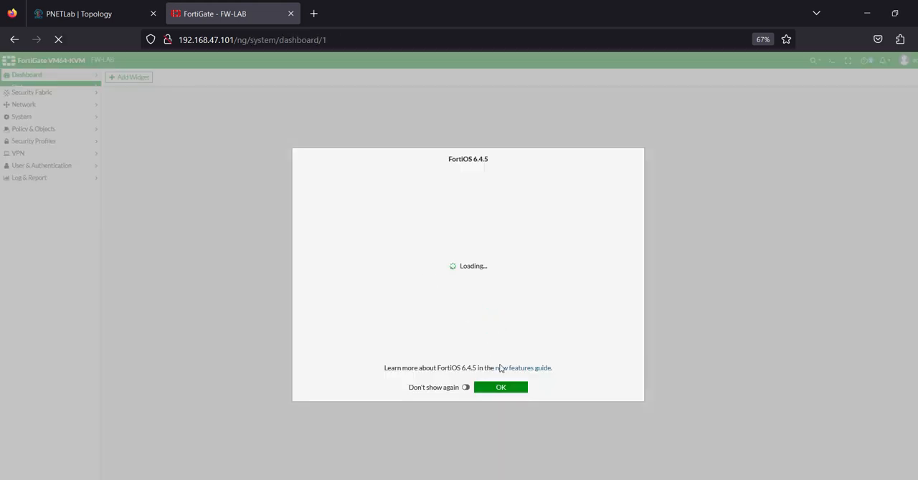
click(466, 388)
click(483, 388)
Step: Open port1's settings from the FortiGate network interfaces, and return to the PNETLab topology
key(ctrl+plus)
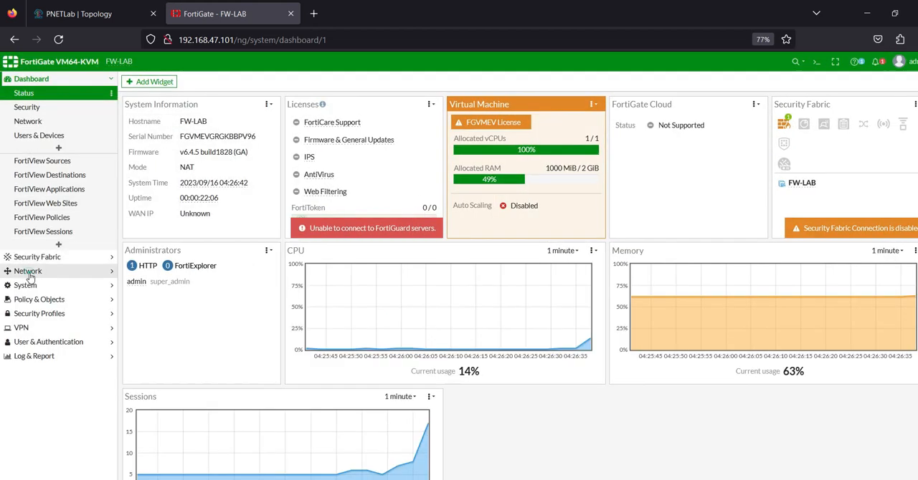
click(28, 271)
click(24, 123)
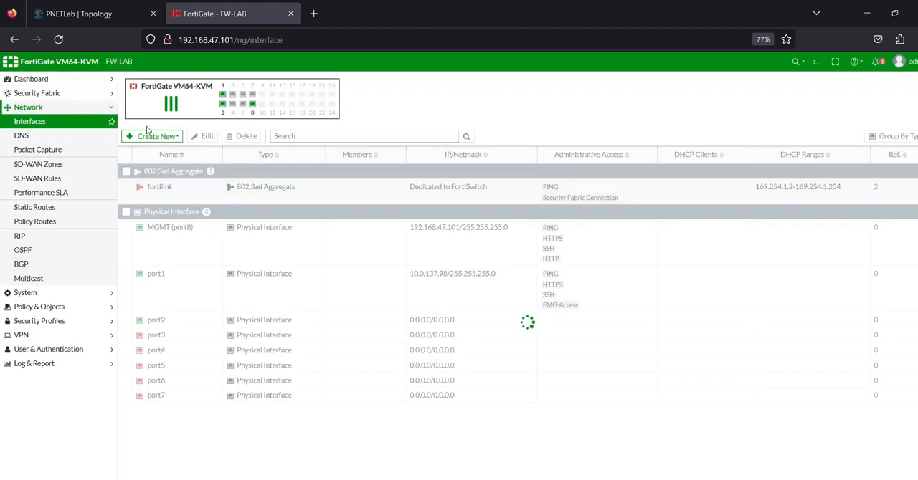
double_click(157, 281)
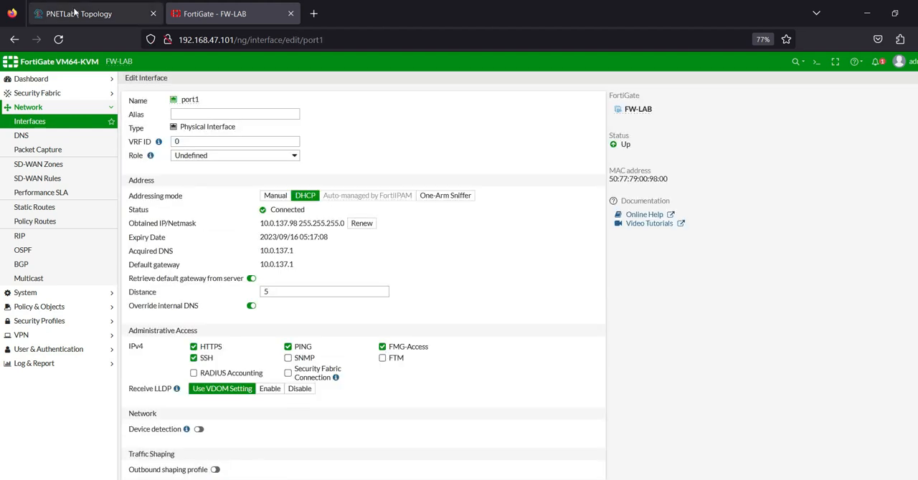
key(ctrl+shift+Tab)
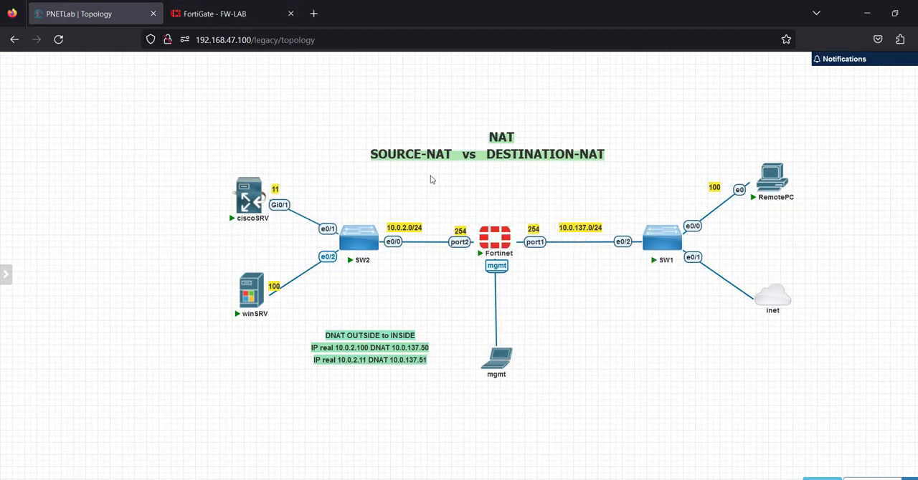
Step: Return to the FortiGate page and give the port1 interface the alias OUTSIDE
click(213, 13)
click(197, 114)
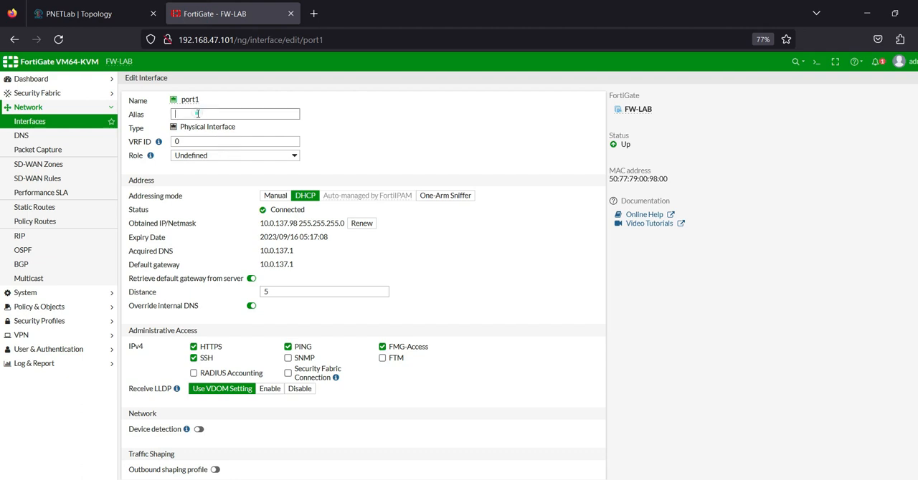
key(Caps_Lock)
text(OUTSIDE)
Step: Switch port1 to manual addressing with the IP/netmask 10.0.137.254/24
click(275, 196)
click(254, 209)
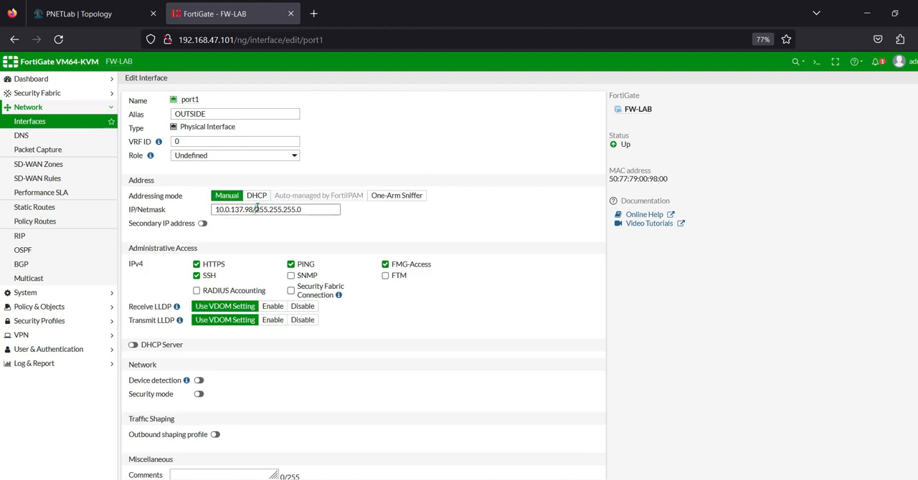
text(254)
drag(259, 209, 305, 212)
key(BackSpace)
text(24)
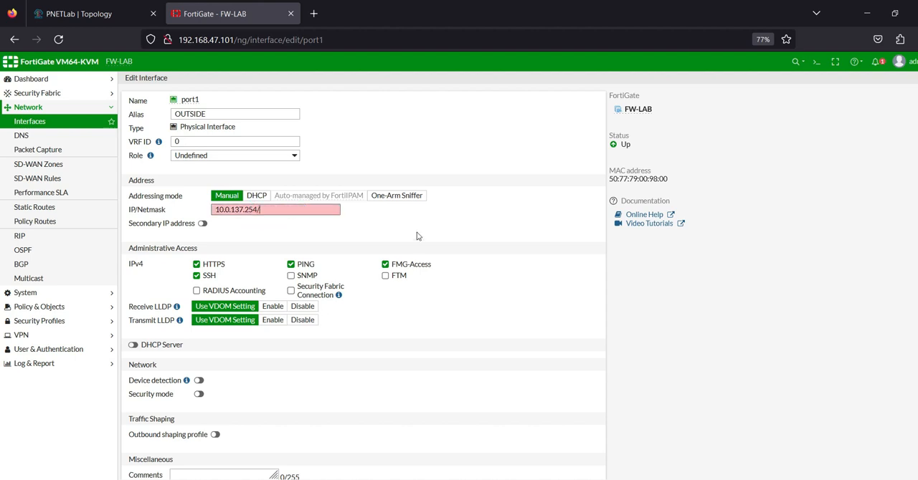
key(Caps_Lock)
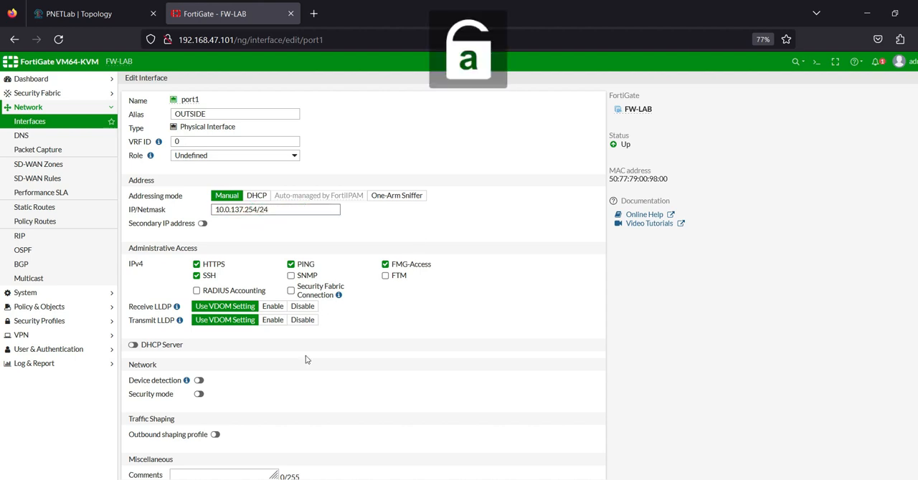
Step: Remove SSH, HTTPS and FMG-Access from port1's administrative access, leaving PING allowed, and save the interface
click(196, 276)
click(197, 263)
click(385, 264)
scroll(235, 373, down, 2)
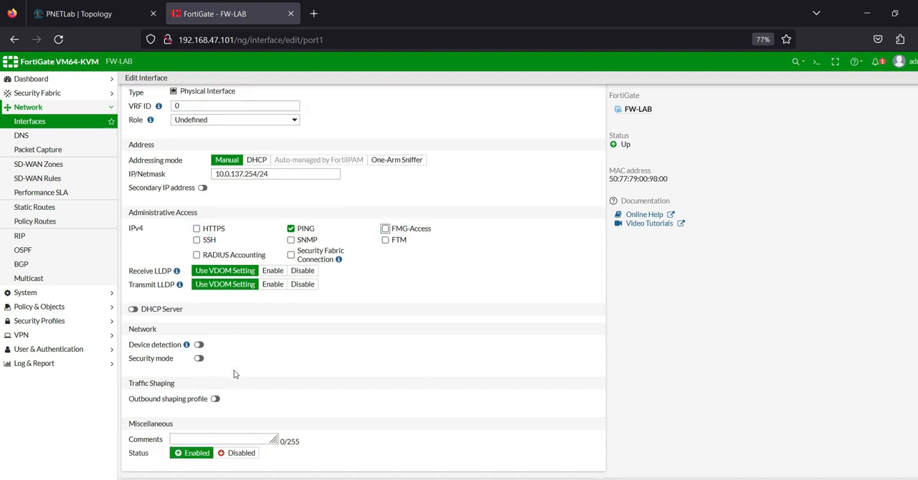
scroll(234, 373, up, 2)
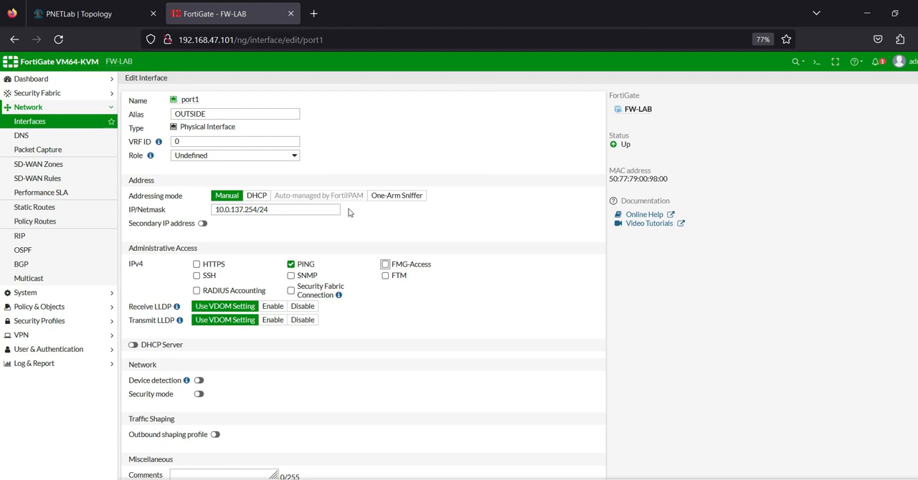
scroll(399, 345, down, 1)
click(500, 477)
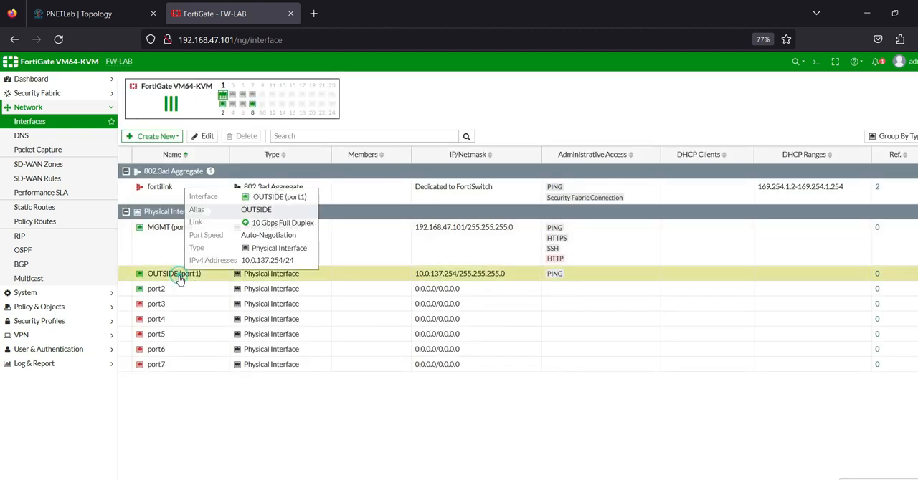
Step: Open port2 for editing, check its subnet on the PNETLab topology, and set its IP/netmask to 10.0.2.254/24
click(176, 287)
double_click(175, 290)
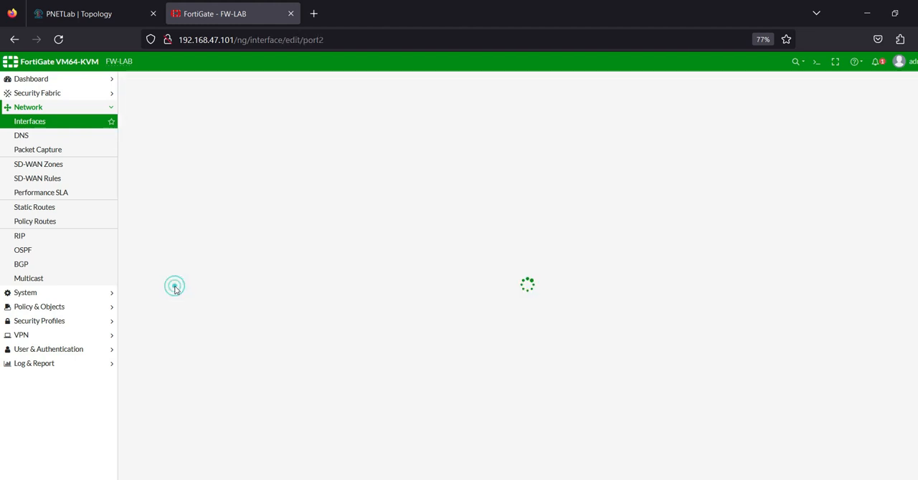
click(79, 14)
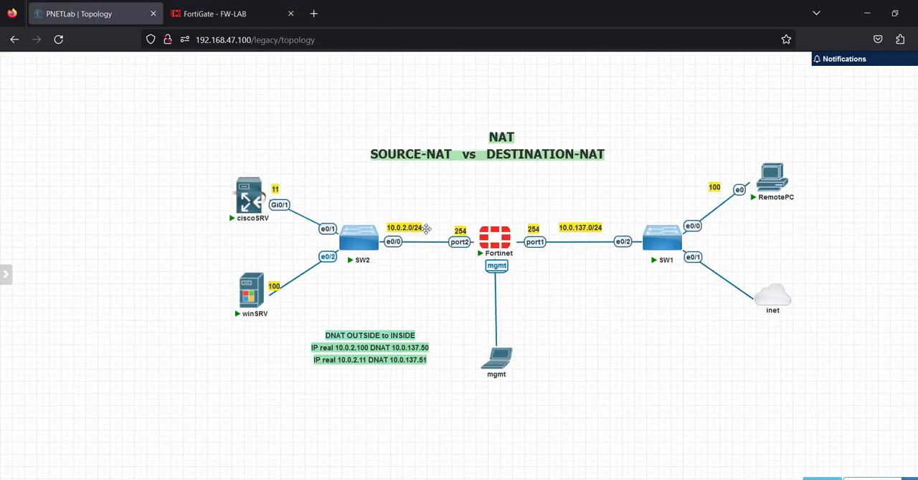
click(243, 17)
click(265, 210)
text(10)
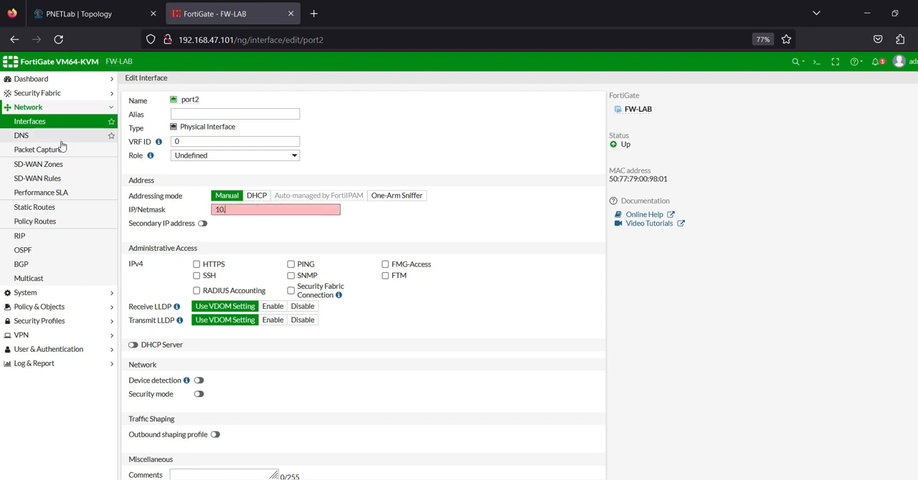
text(.0.2.254/24)
Step: Allow PING on port2, give it the alias OUTSIDE, and save the interface
click(290, 265)
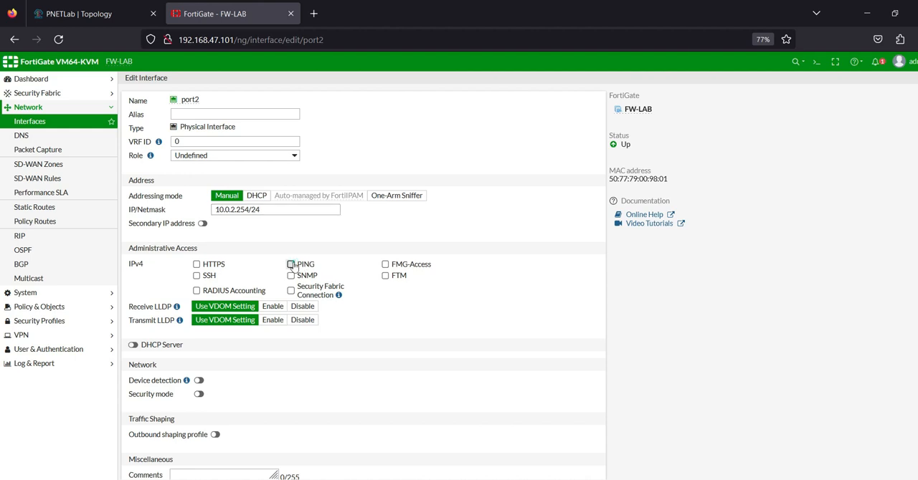
click(193, 112)
key(Caps_Lock)
text(OUTSIDE)
key(Caps_Lock)
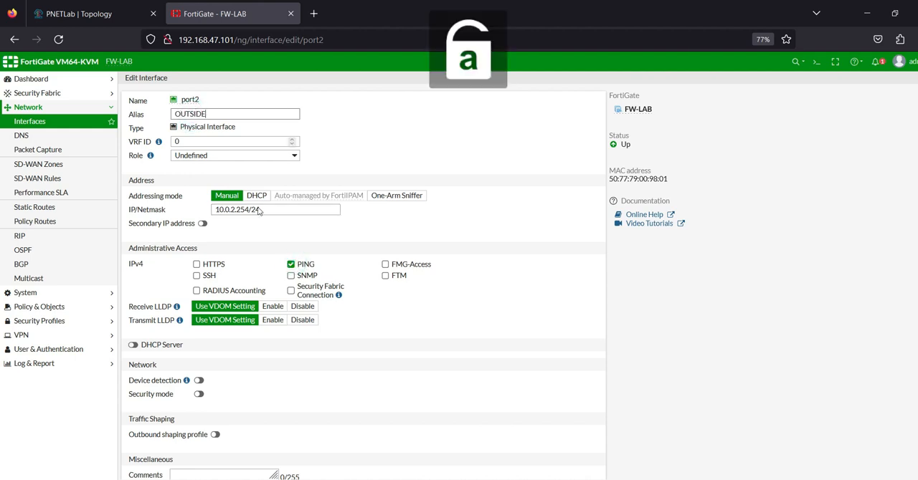
scroll(449, 398, down, 1)
click(495, 478)
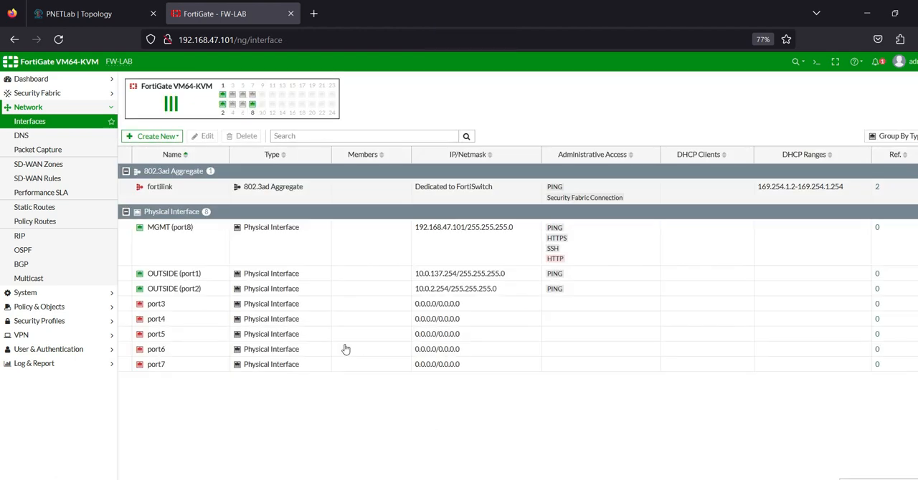
Step: On the PNETLab topology, duplicate the 100 label beside RemotePC and place the copy below SW1's e0/2 port
mouse_move(185, 290)
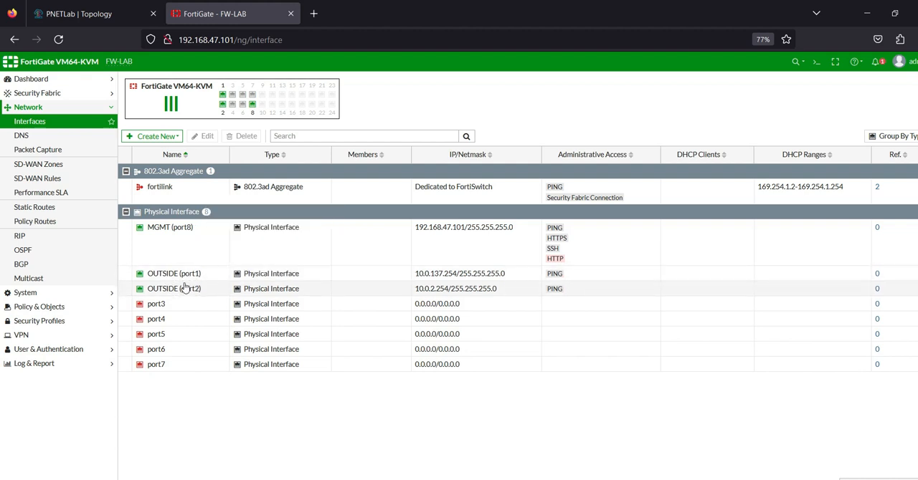
click(93, 13)
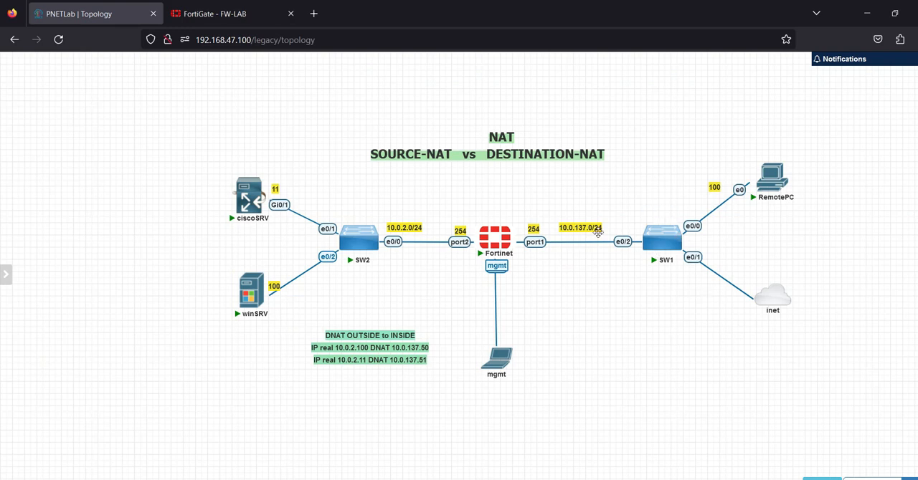
right_click(714, 190)
click(731, 215)
drag(715, 191, 635, 259)
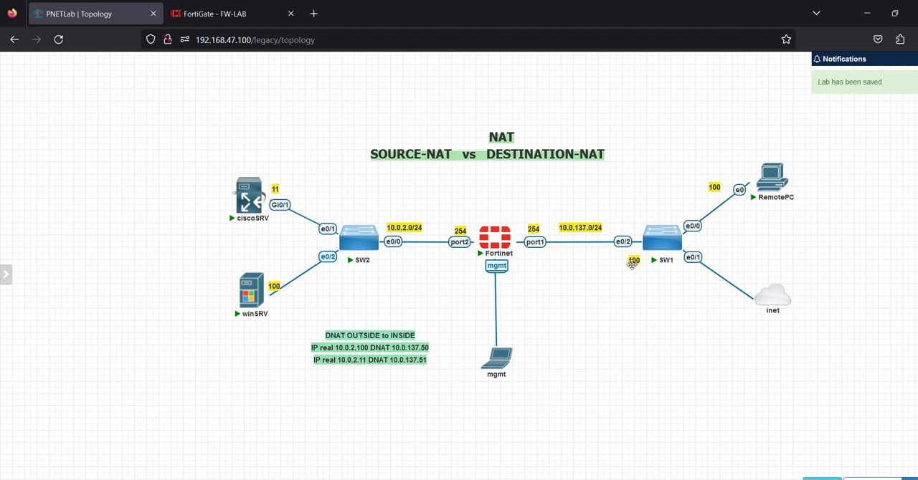
Step: Change the copied label's text to 1 and move it above the inet cloud
double_click(635, 260)
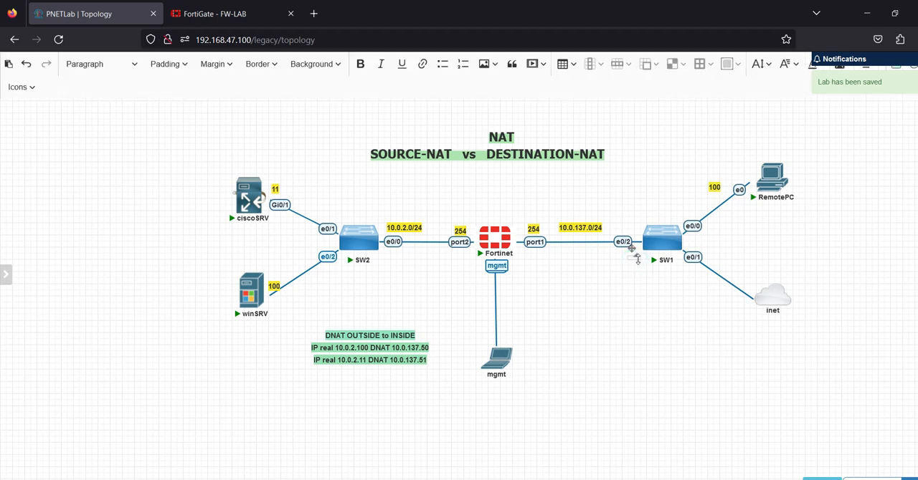
drag(638, 258, 637, 261)
click(636, 261)
scroll(636, 262, down, 1)
click(635, 260)
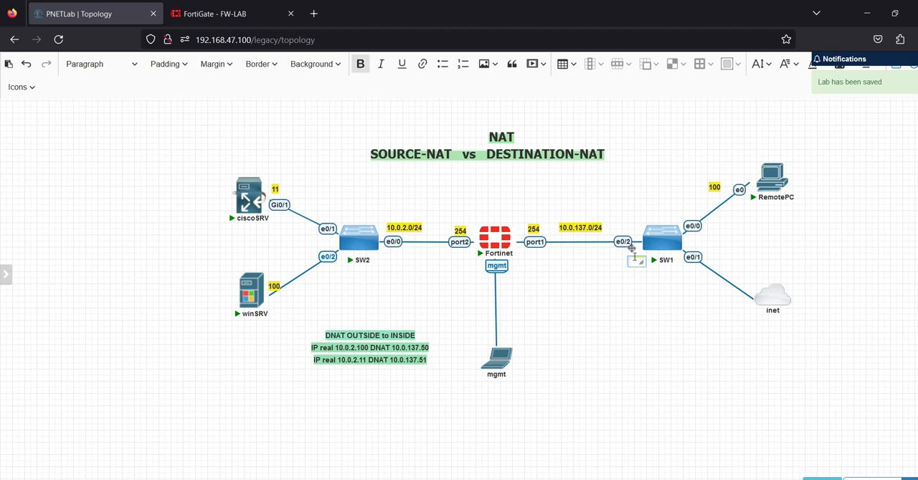
scroll(637, 262, up, 1)
click(636, 261)
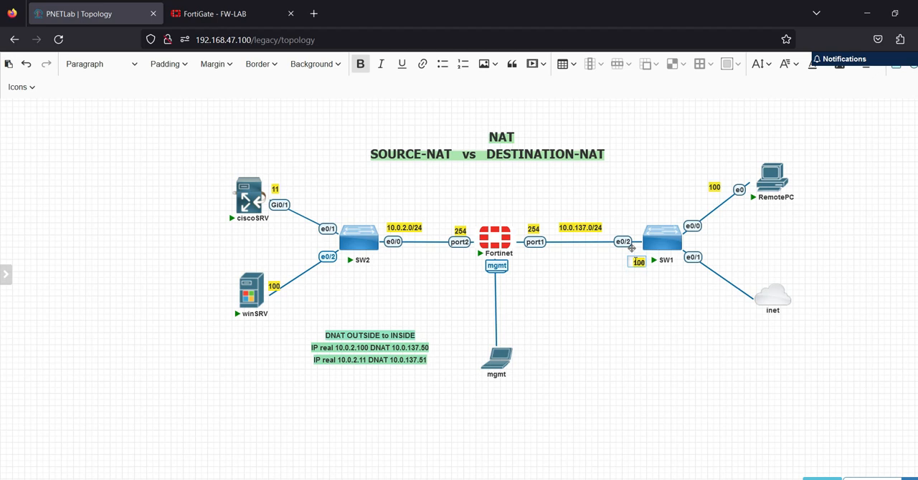
key(BackSpace)
click(635, 282)
drag(630, 263, 750, 247)
click(788, 253)
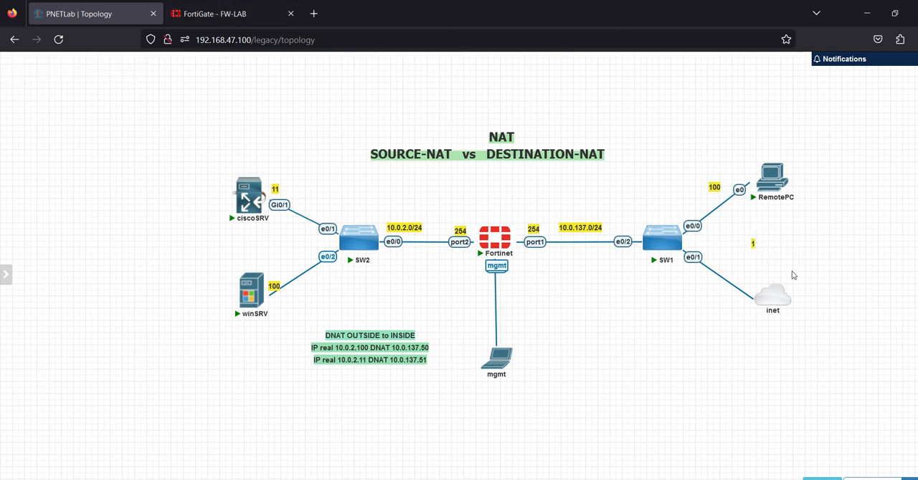
Step: In FortiGate, create a static route for destination 0.0.0.0/0.0.0.0 with gateway address 10.0.137.1
click(264, 12)
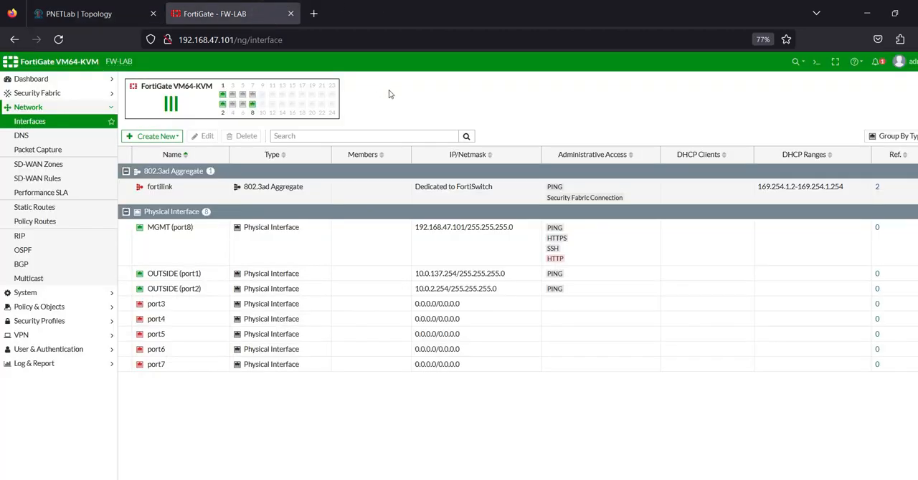
click(36, 208)
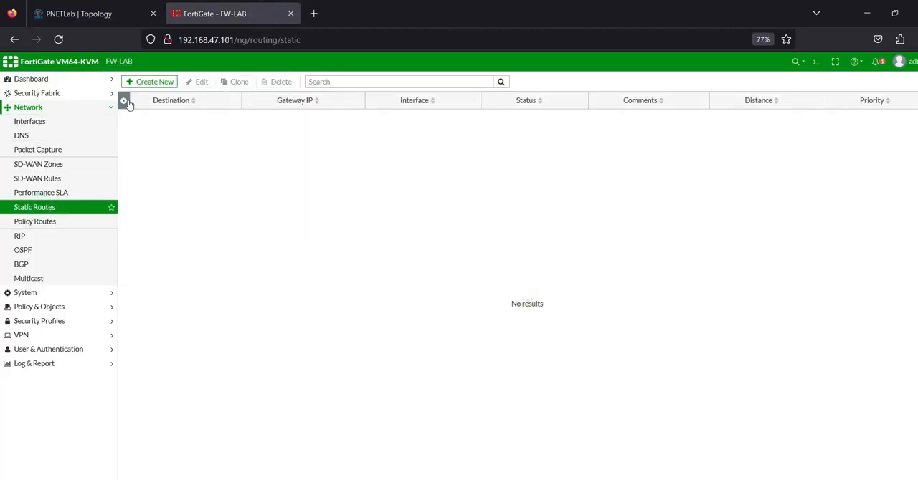
click(146, 83)
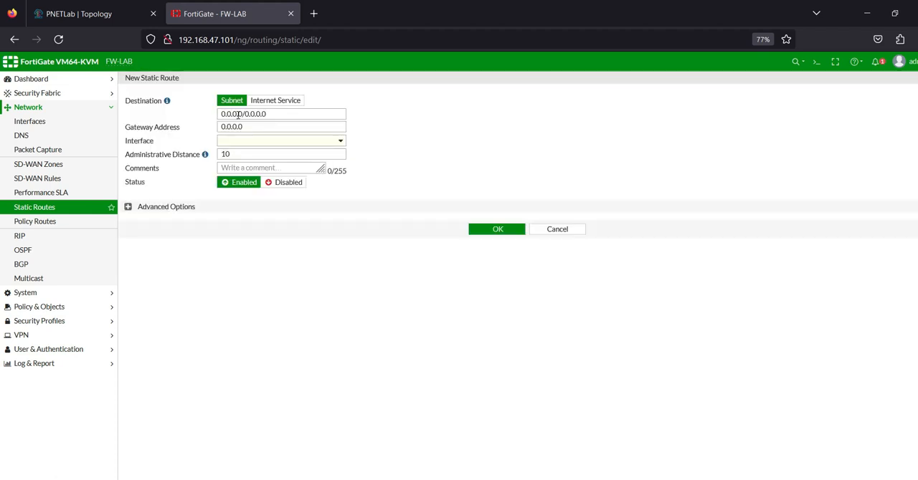
drag(268, 116, 174, 102)
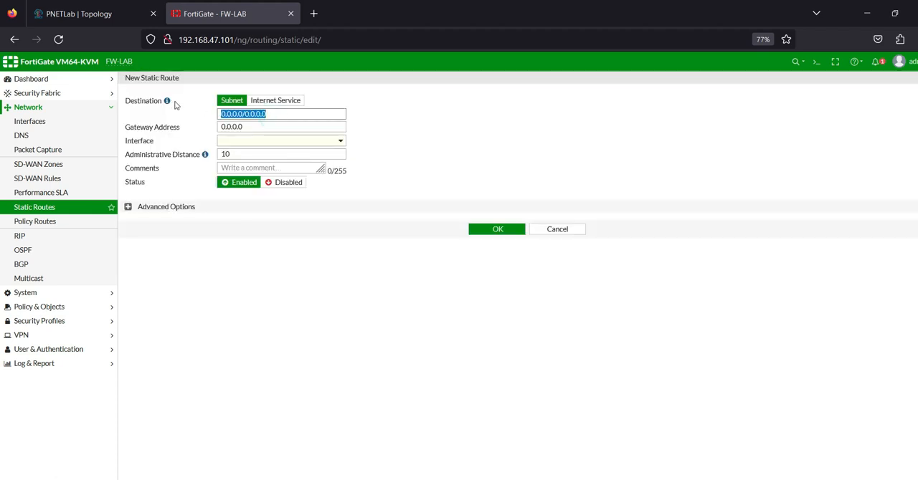
double_click(262, 126)
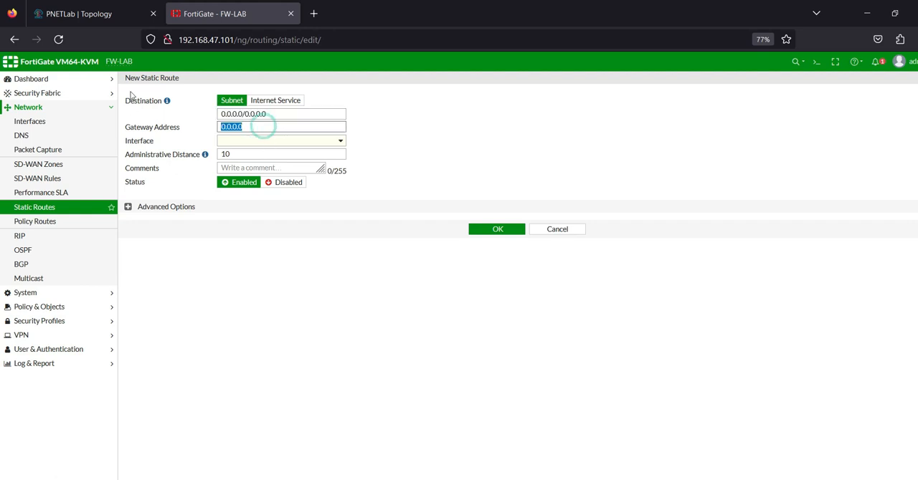
text(10.)
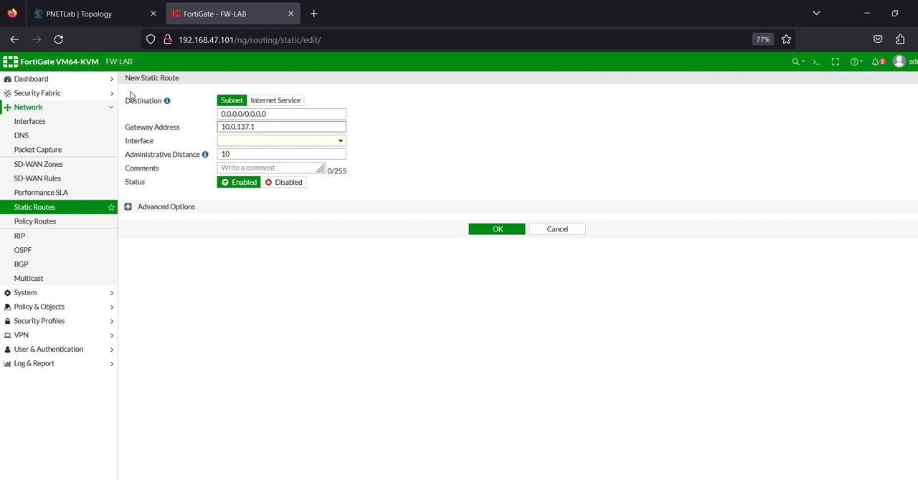
text(0.137.1)
Step: Assign the new static route to OUTSIDE (port1), add the comment default, and save it
click(299, 141)
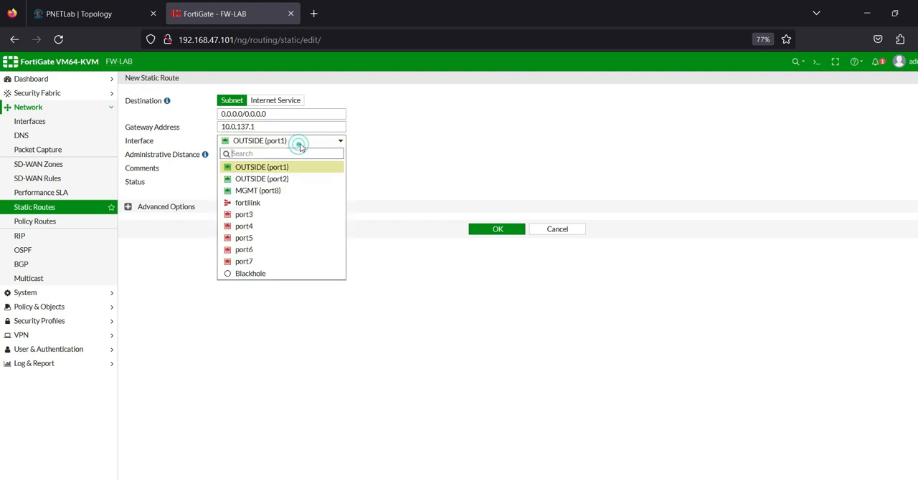
click(268, 169)
click(284, 167)
text(default)
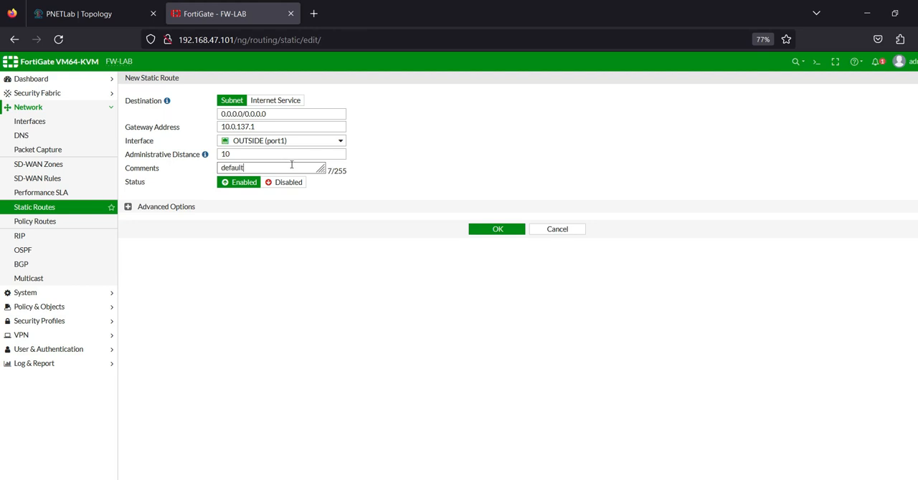
click(497, 230)
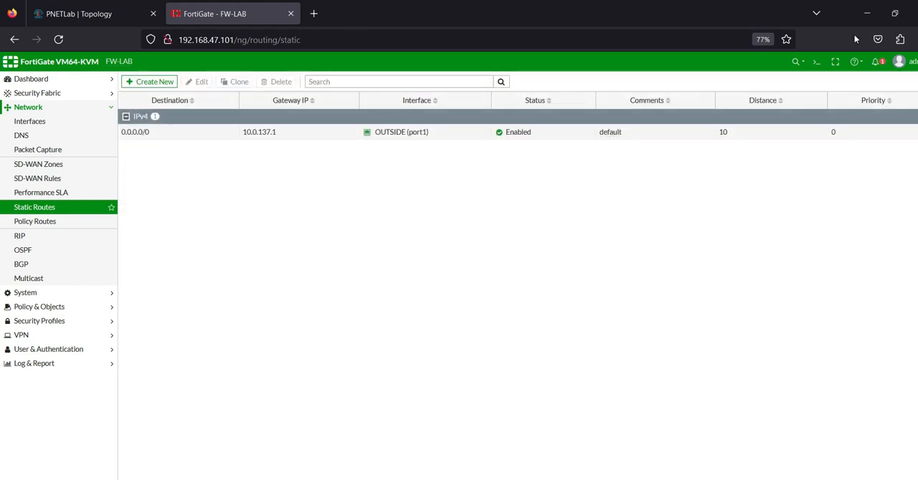
Step: Open the FortiGate CLI console, run execute ping 10.0.137.1 to test the gateway, and stop the ping
click(816, 61)
text(exe)
key(Caps_Lock)
text(PING)
key(BackSpace)
key(BackSpace)
key(BackSpace)
key(BackSpace)
key(BackSpace)
key(BackSpace)
key(BackSpace)
key(BackSpace)
key(Caps_Lock)
text(execute )
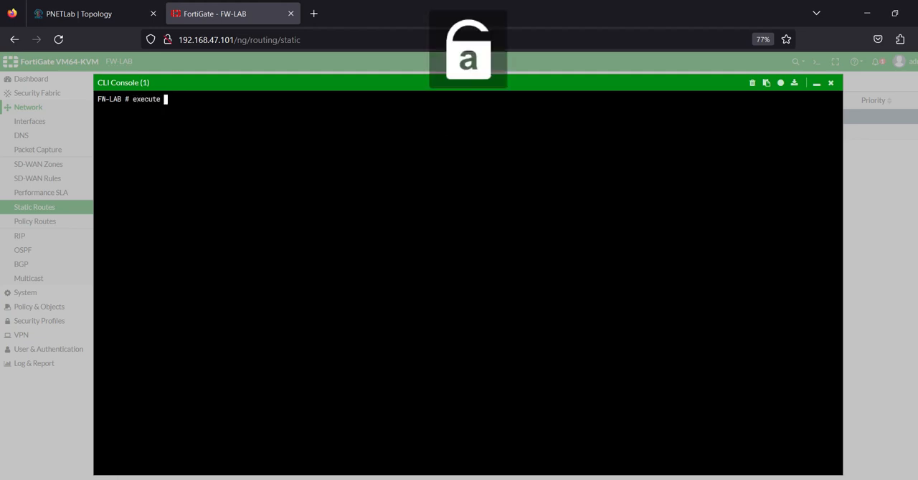
text(ping 10.0.137)
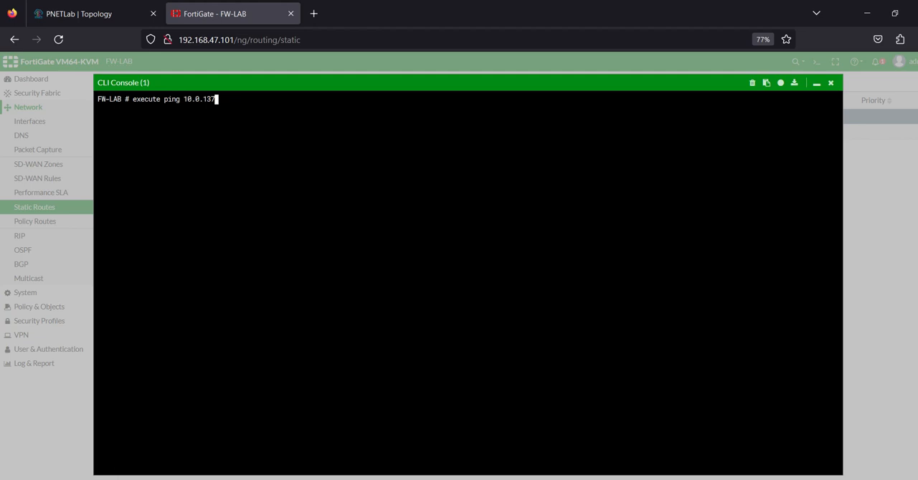
text(.1)
key(Return)
key(ctrl+c)
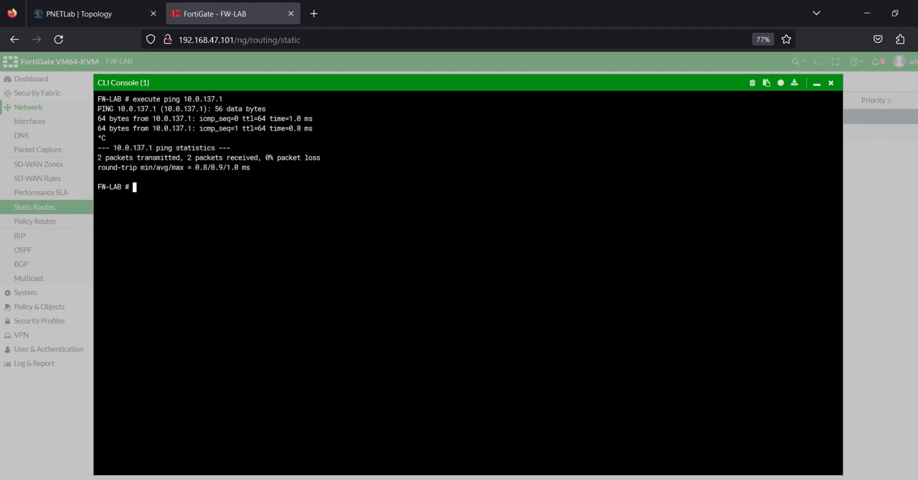
Step: Run execute ping 8.8.8.8 to test internet connectivity from the firewall, and stop the ping
key(Up)
key(BackSpace)
key(BackSpace)
key(BackSpace)
key(BackSpace)
key(BackSpace)
key(BackSpace)
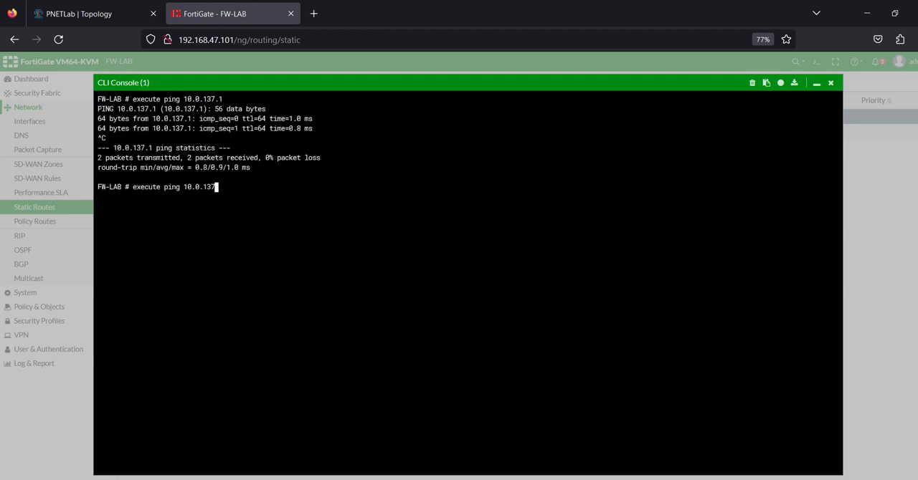
key(BackSpace)
key(BackSpace)
key(BackSpace)
key(BackSpace)
text(8.8.8.8)
key(Return)
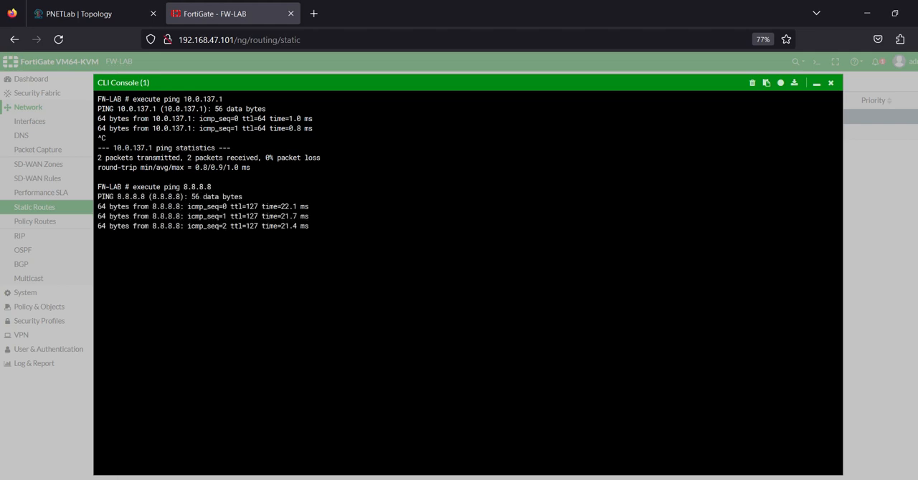
key(ctrl+c)
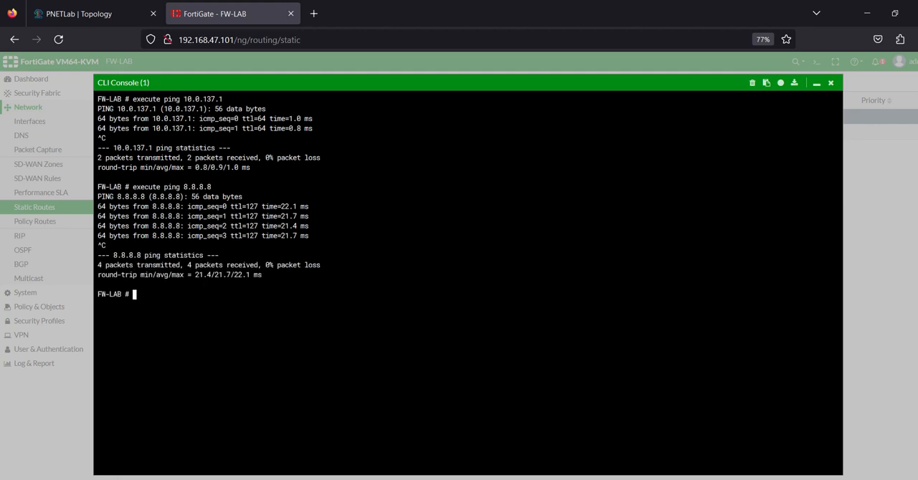
Step: Close the CLI console and switch the FortiGate DNS settings to specified servers with 8.8.8.8 as the primary DNS server
click(831, 83)
click(21, 136)
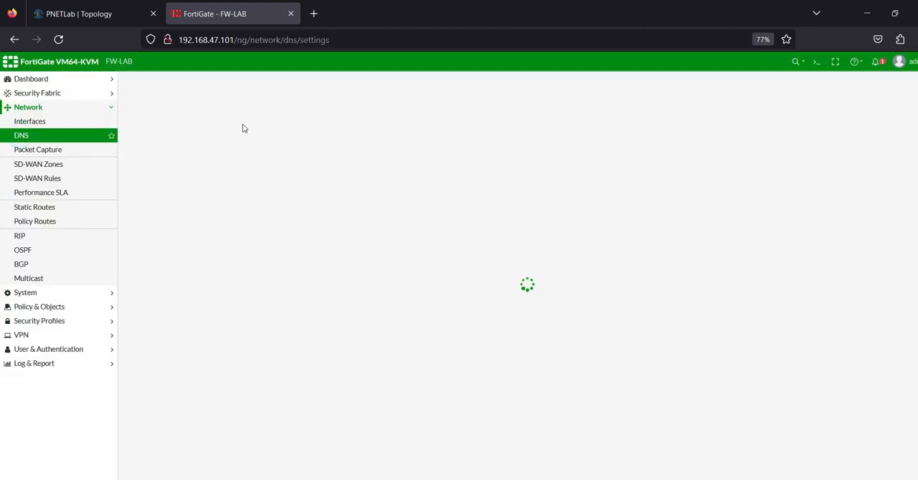
click(301, 101)
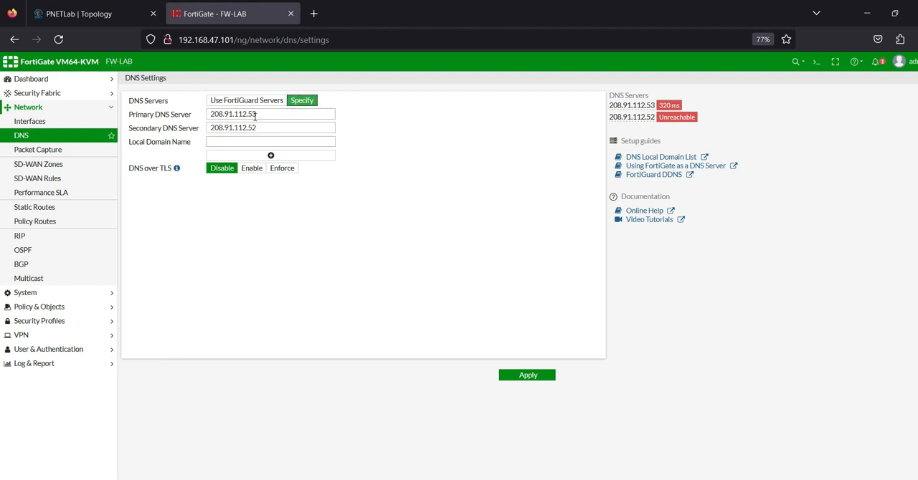
double_click(256, 116)
text(8.)
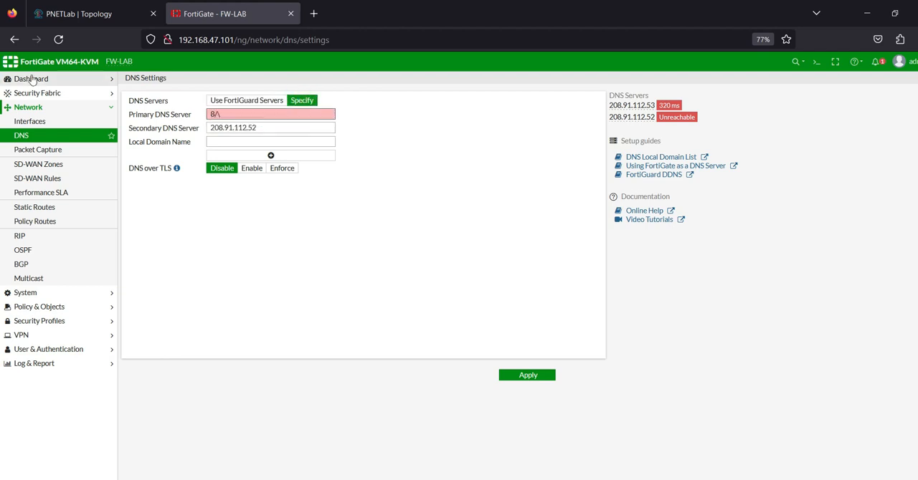
key(BackSpace)
text(.8.8)
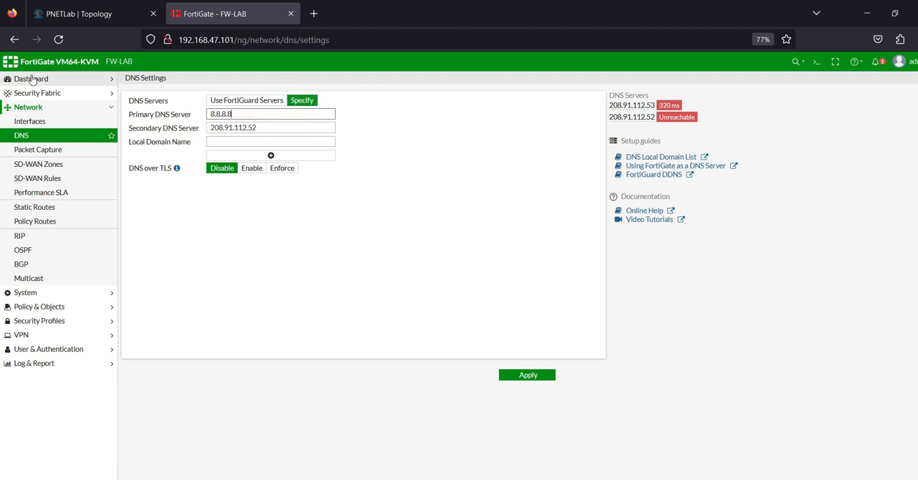
Step: Set the secondary DNS server to 10.0.137.1 and apply the DNS settings
key(Tab)
text(1)
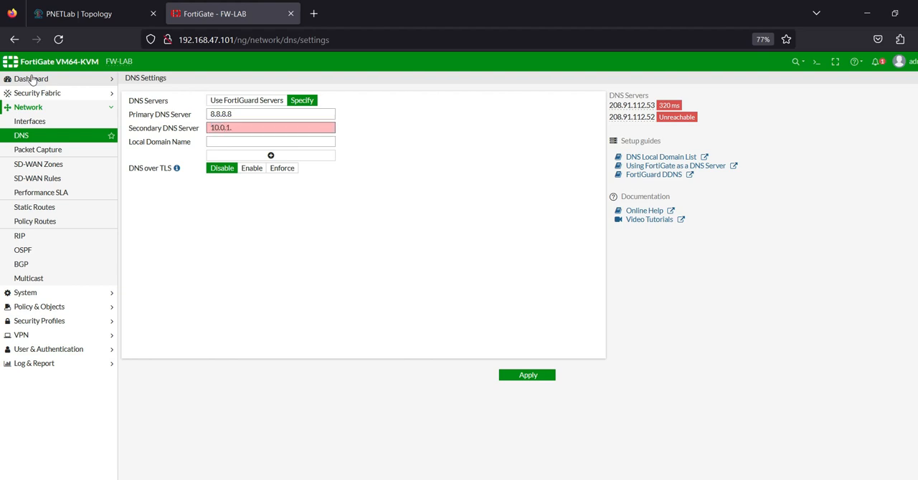
text(0.0.137.1)
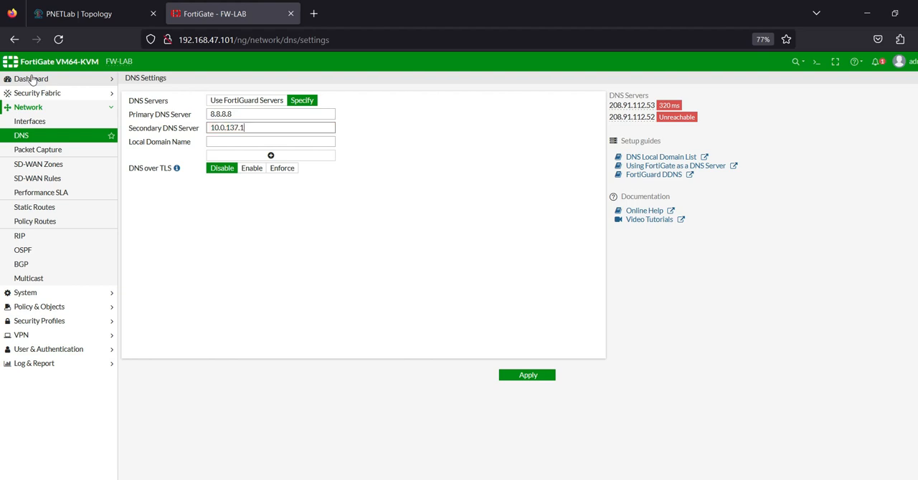
click(529, 377)
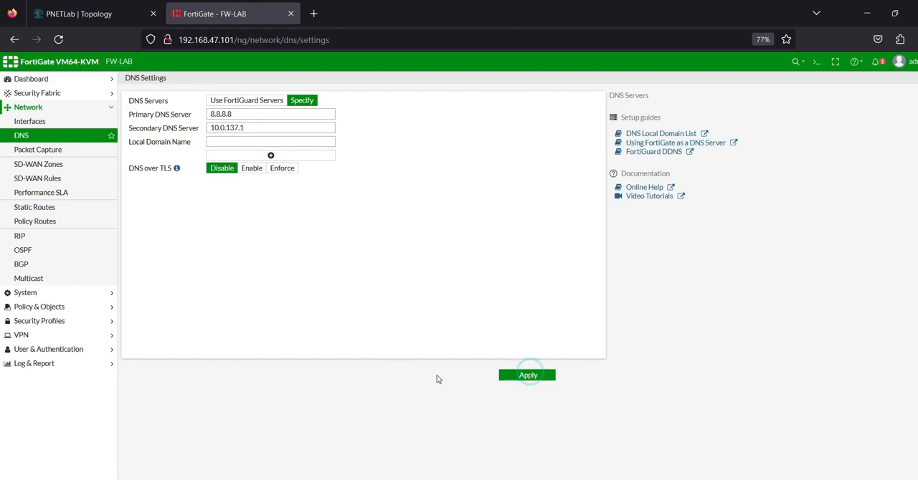
Step: Open the ciscoSRV console from the PNETLab topology and enter privileged mode with ena and the enable password
click(79, 19)
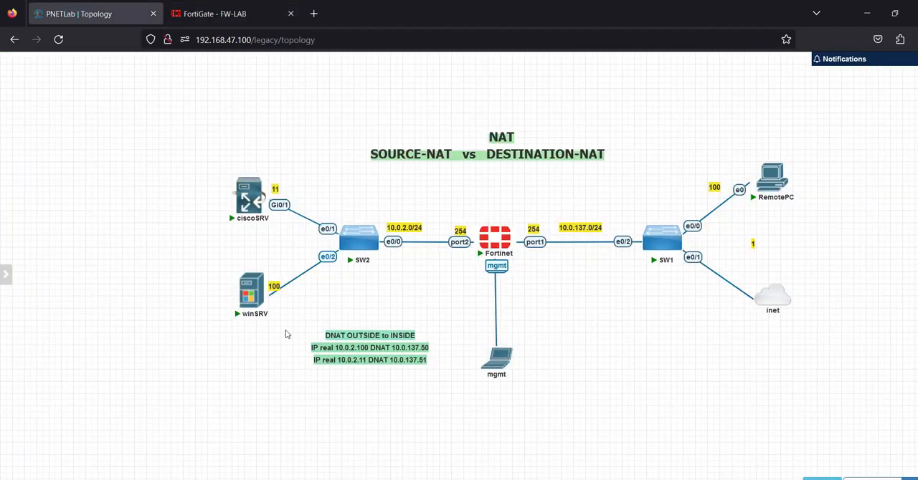
mouse_move(250, 204)
click(250, 205)
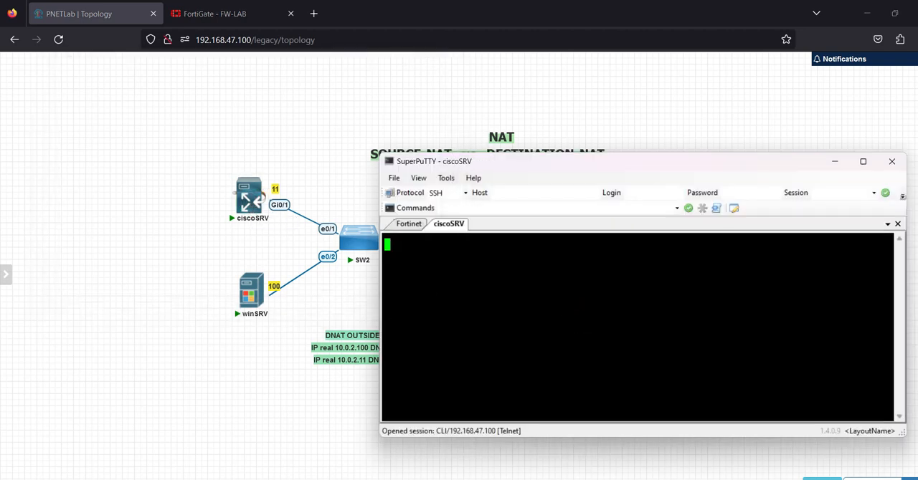
key(Return)
text(ena)
key(Return)
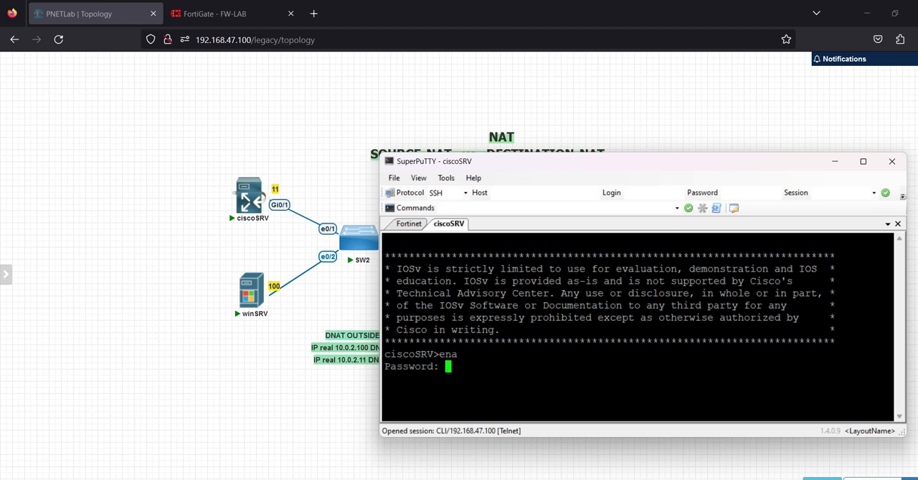
key(Return)
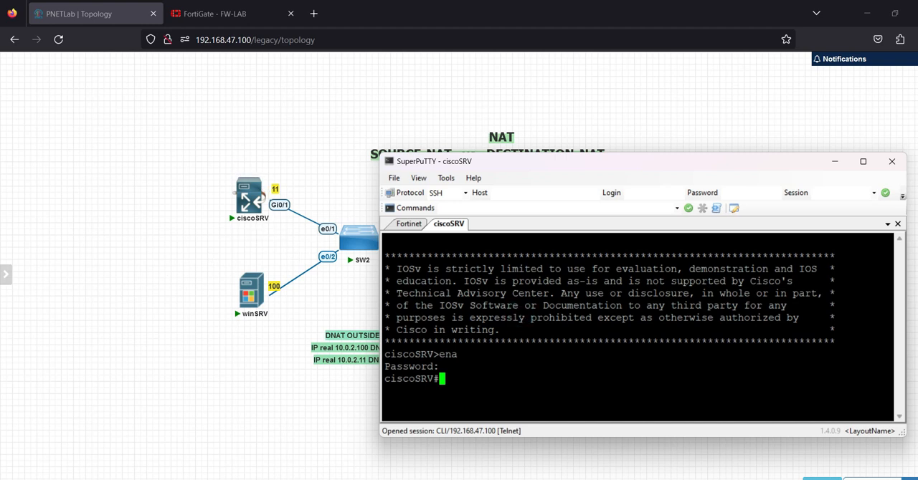
Step: In the ciscoSRV console, run ping 10.0.2.254 to test the firewall's inside interface and examine the replies
click(192, 13)
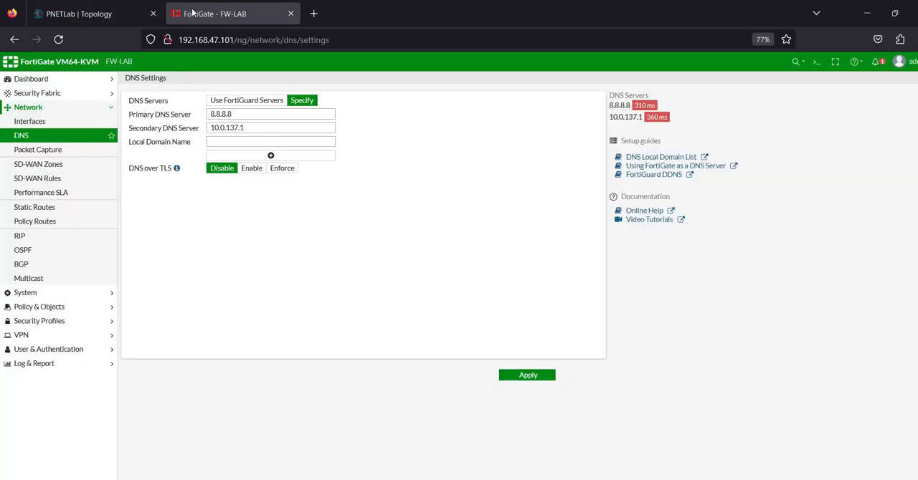
click(133, 14)
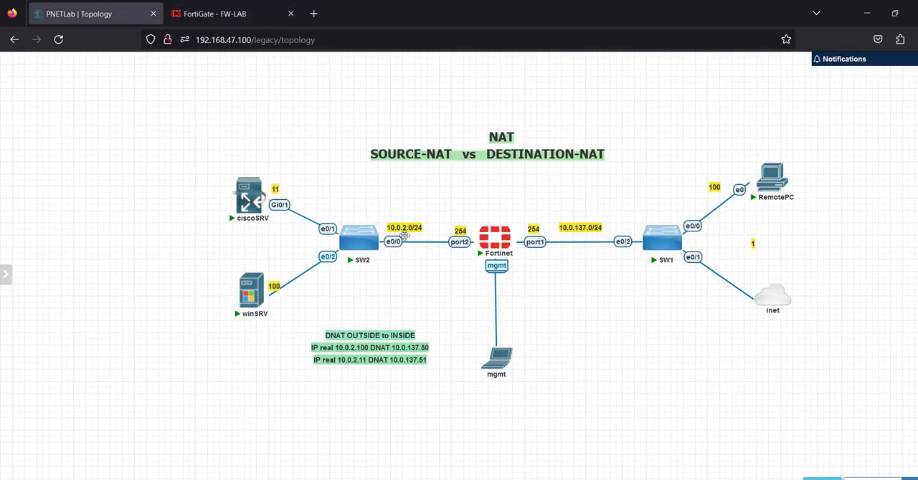
mouse_move(251, 203)
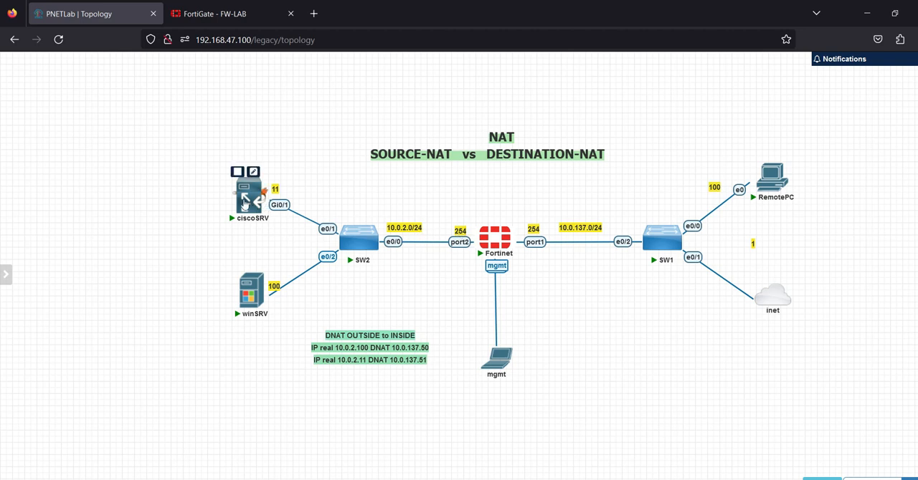
key(alt+Tab)
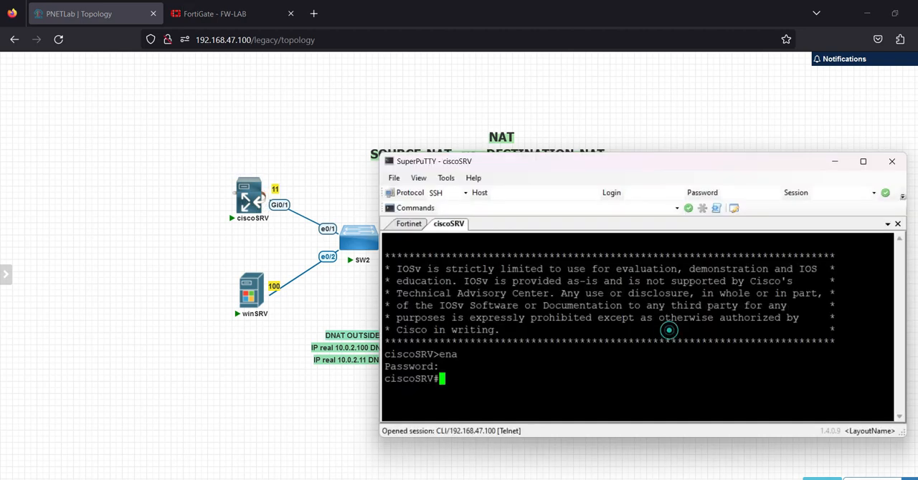
text(ping 10.0)
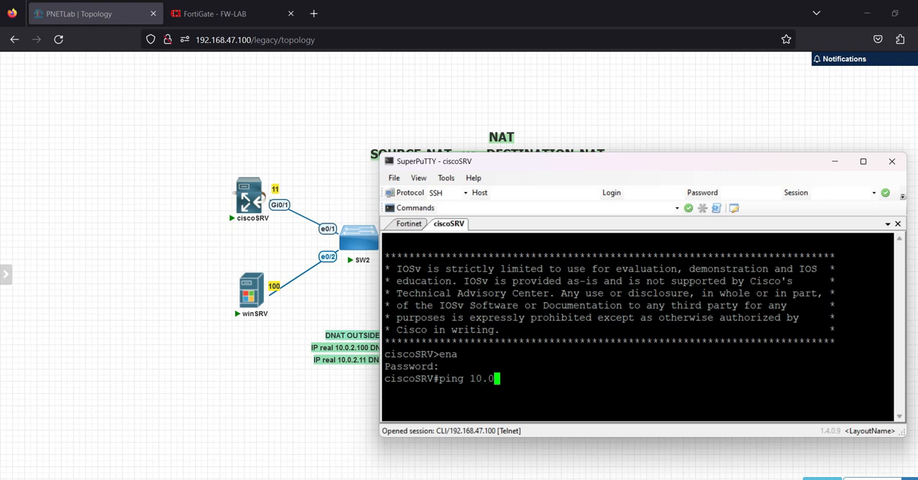
text(.2.254)
key(Return)
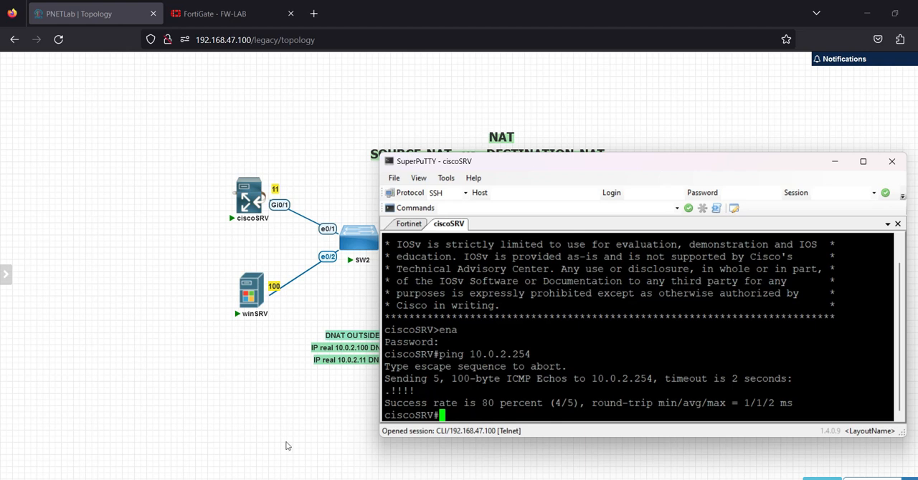
drag(419, 392, 374, 390)
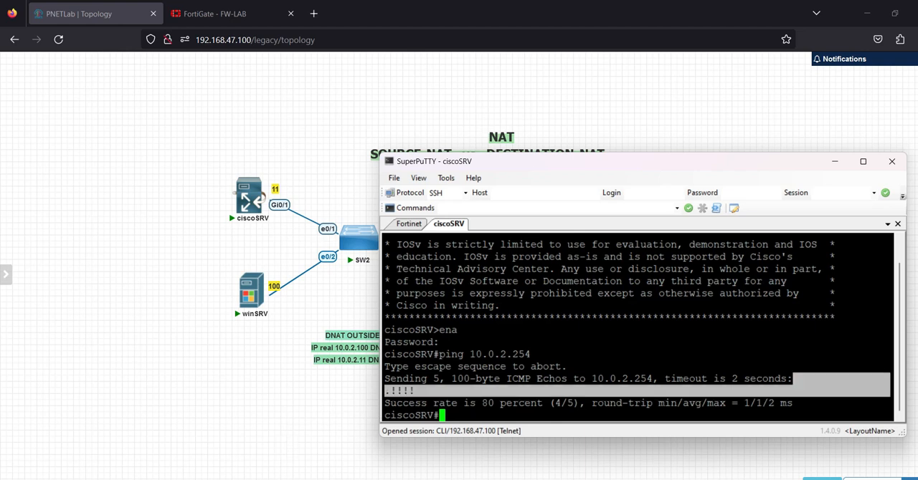
Step: Run sh ip int br on ciscoSRV and check the IP address of GigabitEthernet0/1
click(434, 367)
text(sh ip int br)
key(Return)
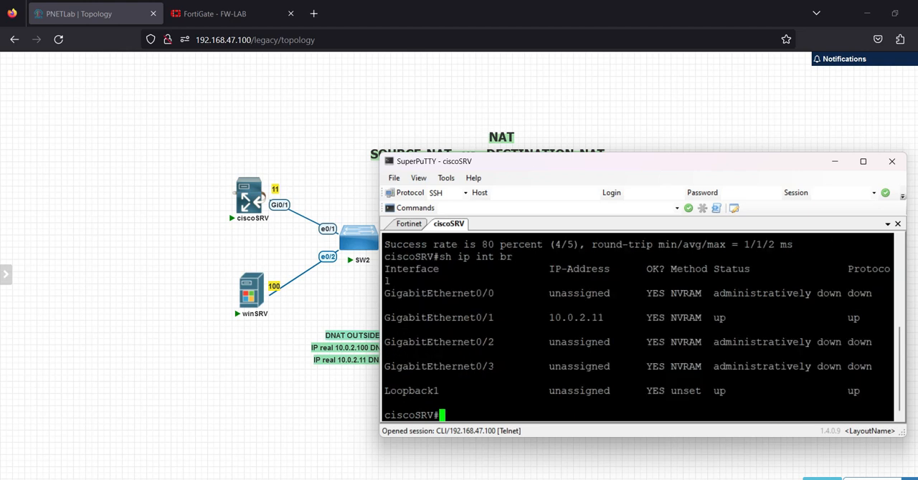
drag(547, 317, 610, 318)
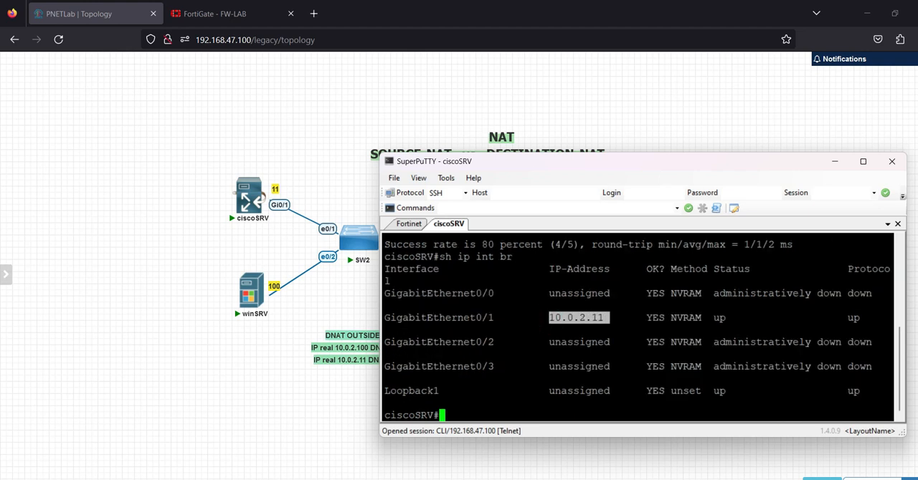
click(297, 190)
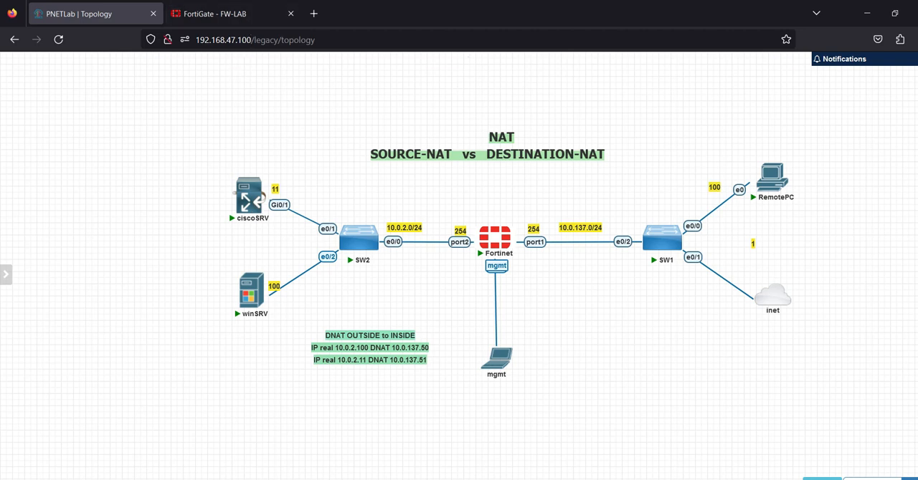
Step: Return to the ciscoSRV console and run ping 8.8.8.8 to test internet access from the inside network
key(alt+Tab)
key(Return)
key(Return)
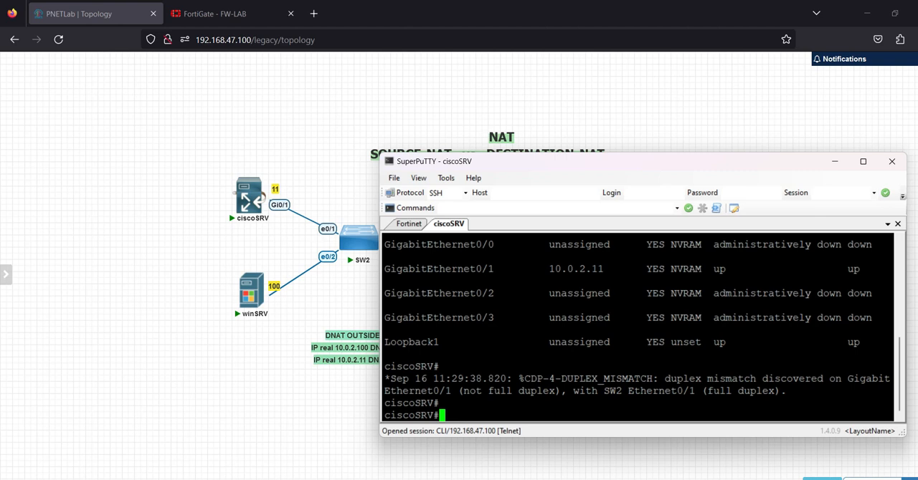
text(ping 8.8.8.8)
key(Return)
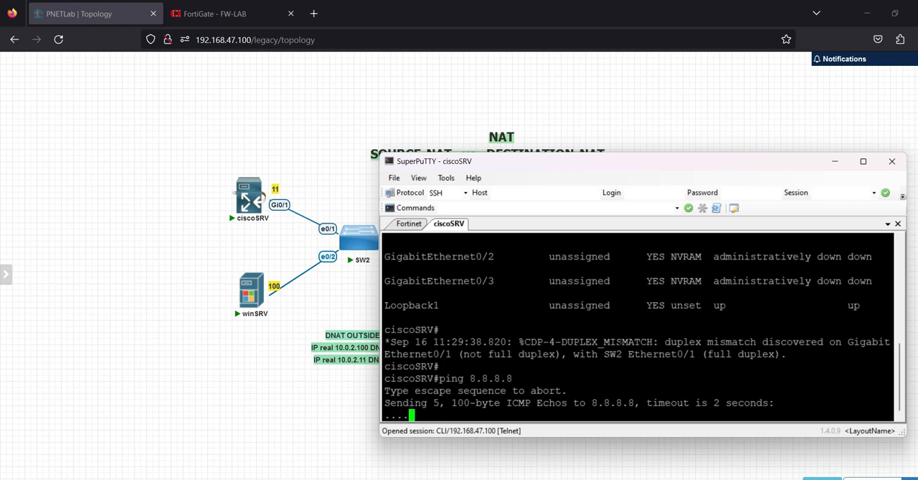
Step: Open the winSRV VNC console from the topology, unlock Windows, and sign in with the administrator account password
mouse_move(264, 285)
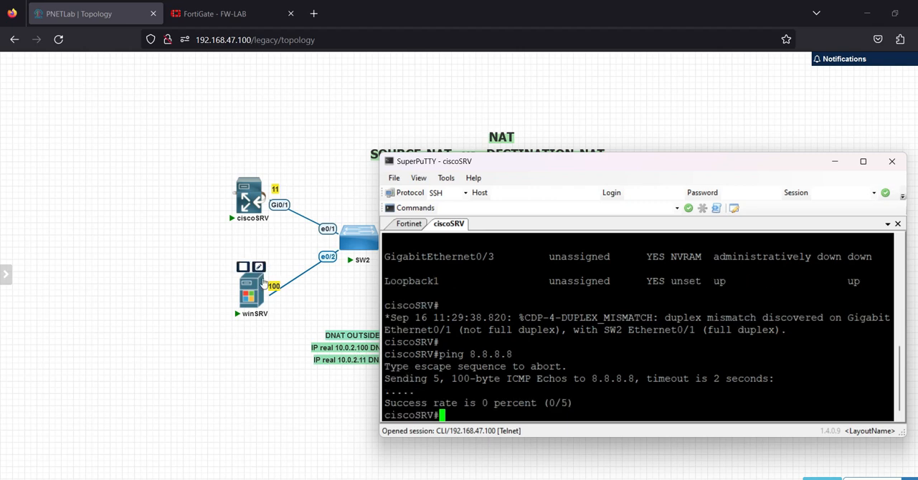
click(249, 301)
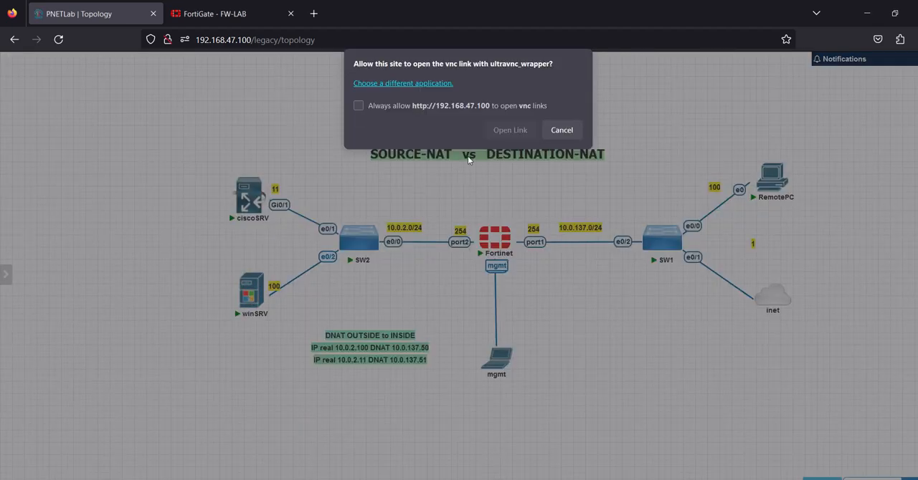
click(510, 130)
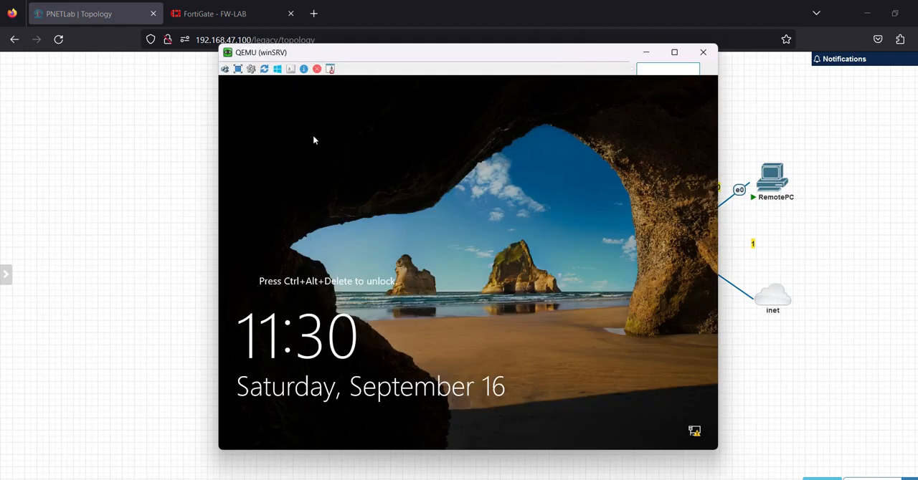
click(225, 69)
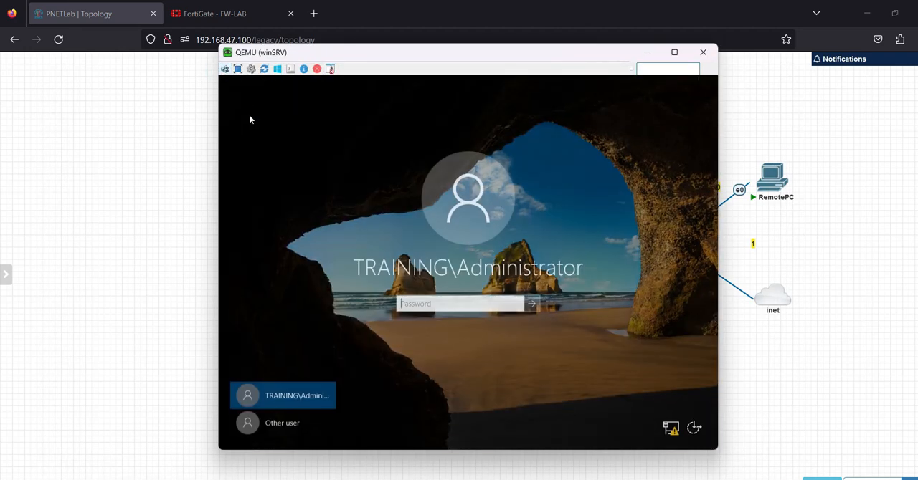
click(421, 304)
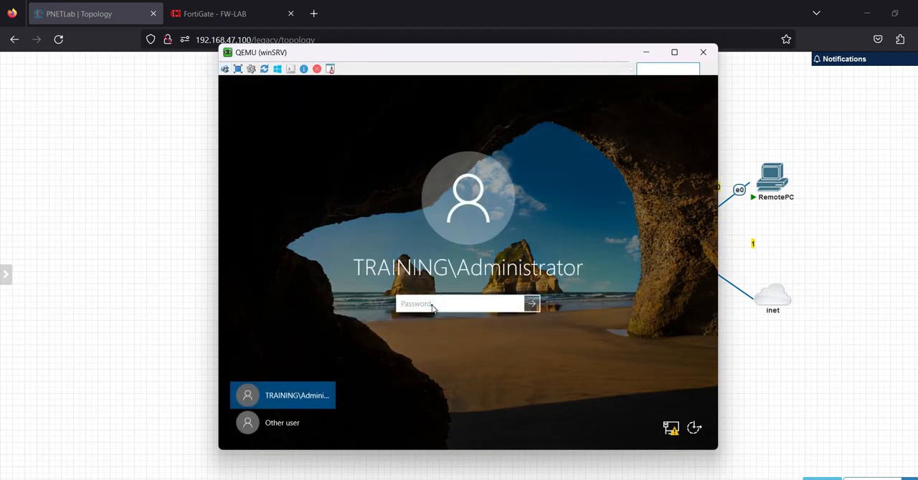
text(********)
key(Return)
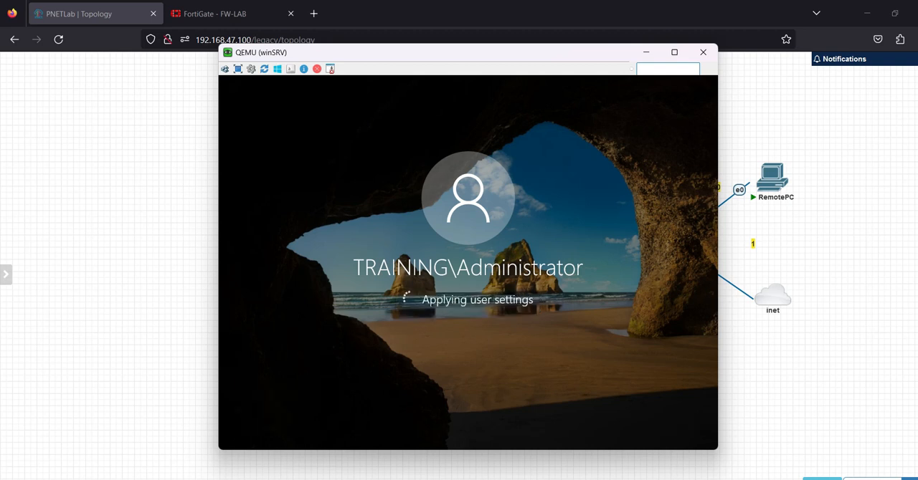
Step: Move the winSRV console window aside so the server nodes in the topology stay in view, and close Server Manager
drag(468, 56, 676, 72)
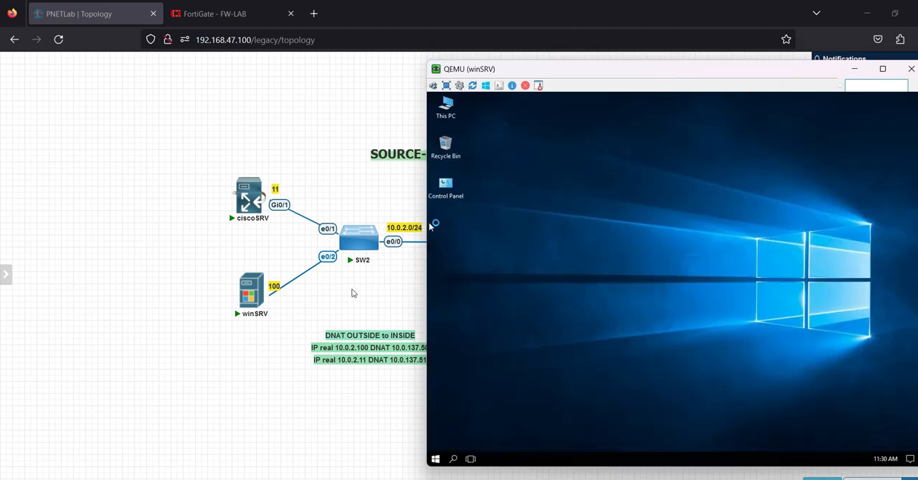
mouse_move(264, 290)
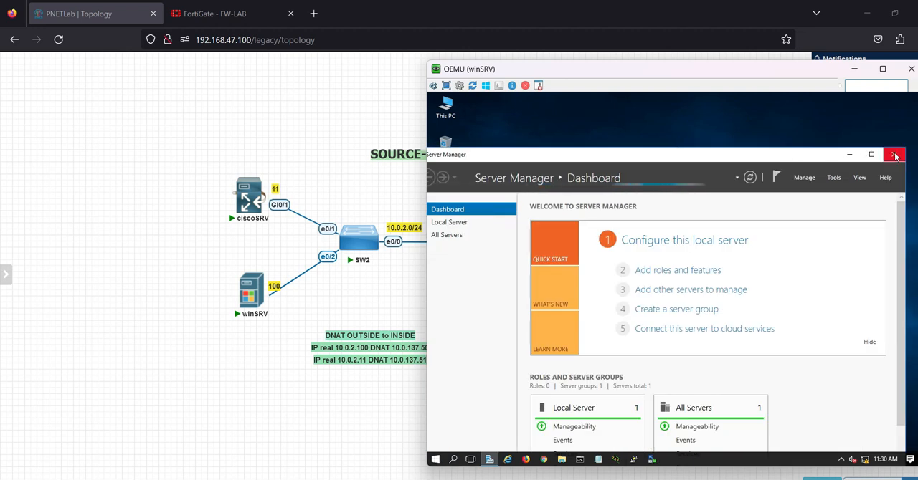
click(893, 158)
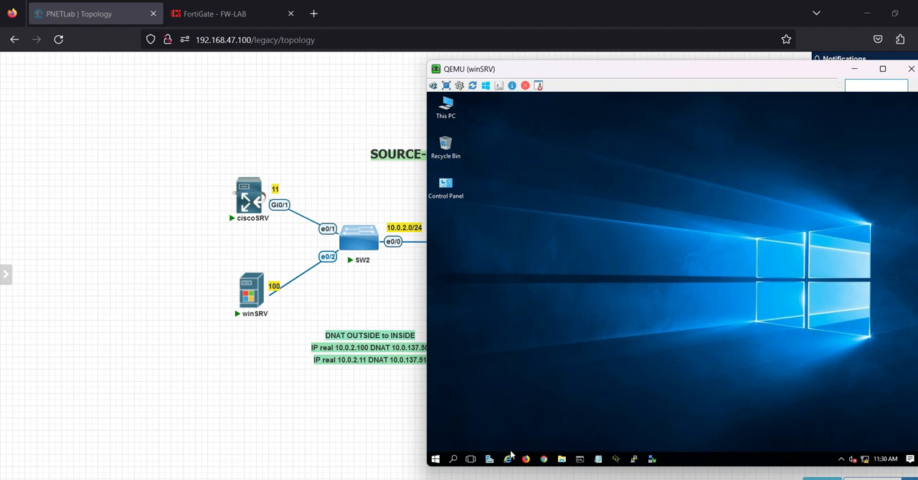
Step: Open Command Prompt on winSRV, run ping 10.0.2.254 to test the firewall's inside interface, and examine the replies
click(579, 459)
text(ping 10.0.2.254)
key(Return)
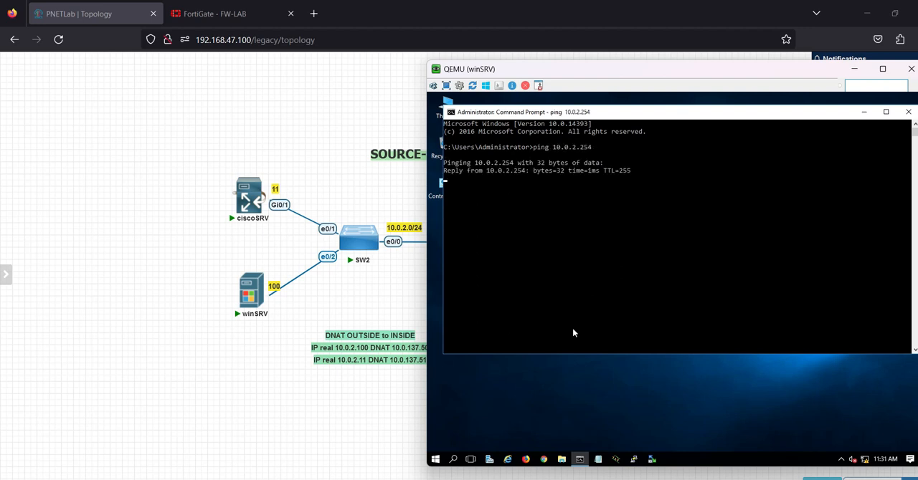
drag(484, 147, 656, 188)
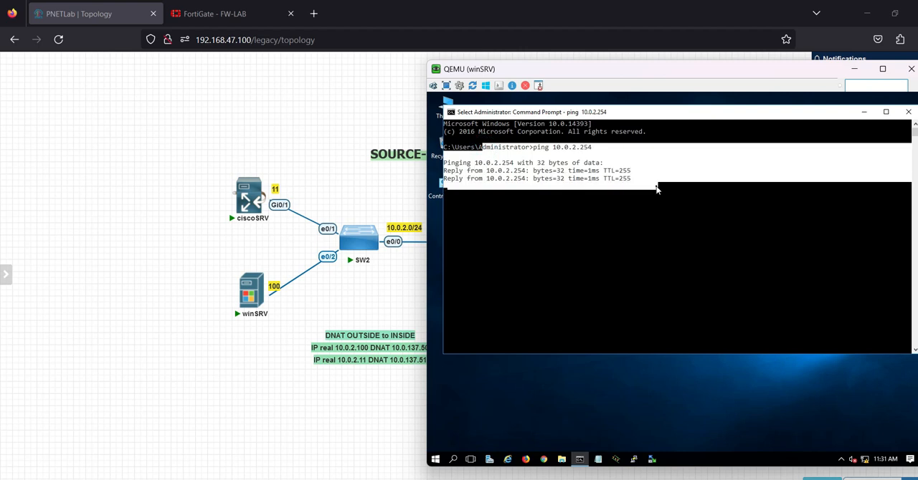
click(609, 261)
key(Escape)
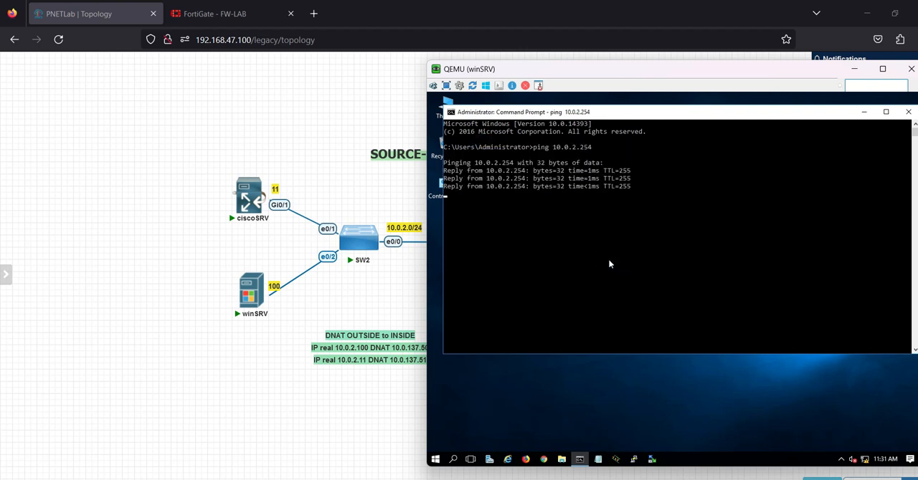
Step: Run ping 8.8.8.8 in winSRV's Command Prompt to test internet access, and interrupt it after a few attempts
text(ping 8.8.8.8)
key(Return)
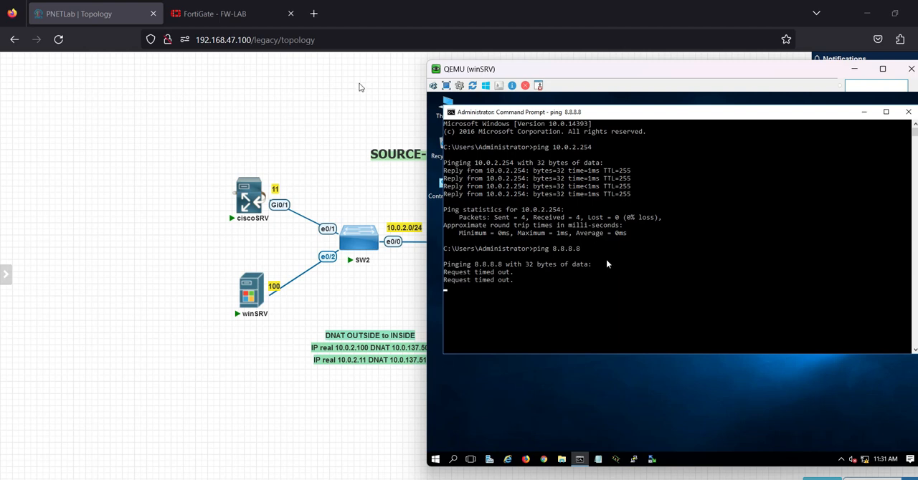
key(ctrl+c)
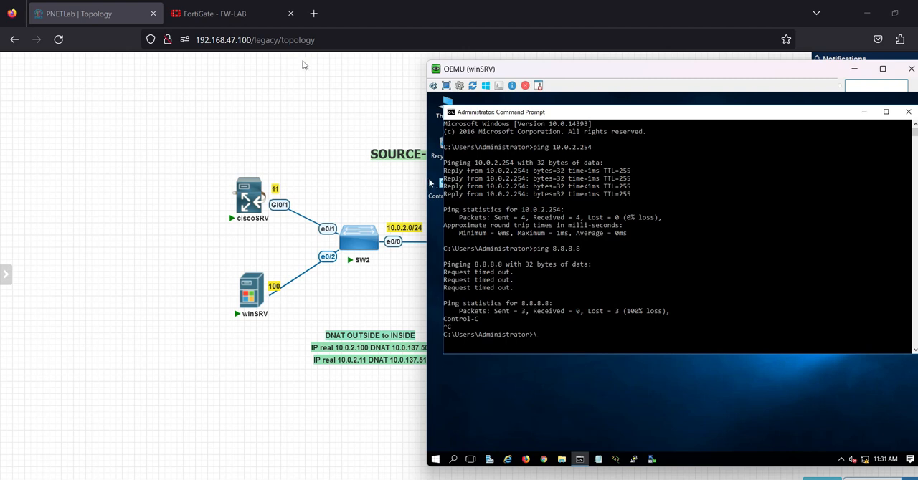
Step: Switch to the FortiGate web interface and open the firewall policy list
click(241, 13)
click(41, 309)
click(49, 150)
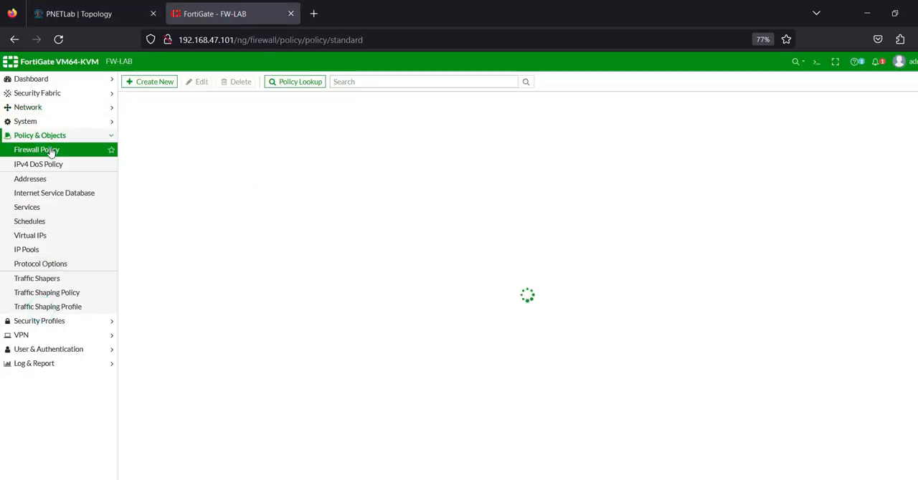
click(159, 83)
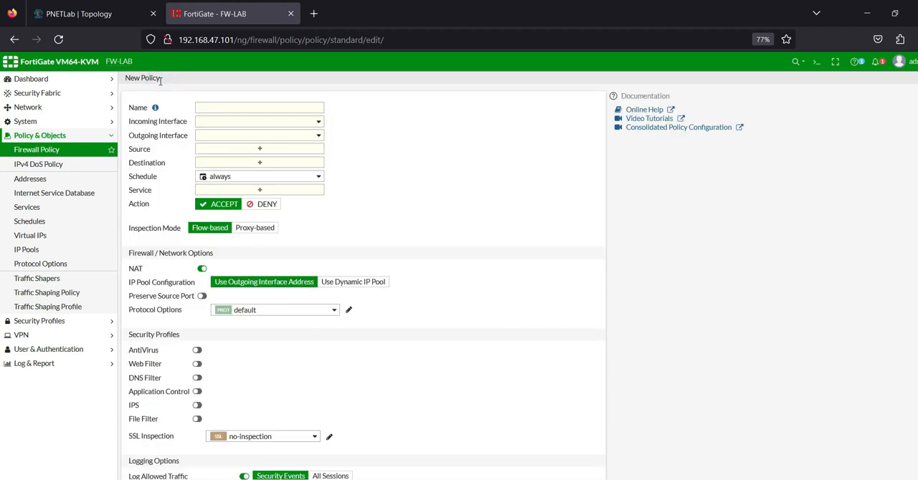
click(241, 108)
key(Caps_Lock)
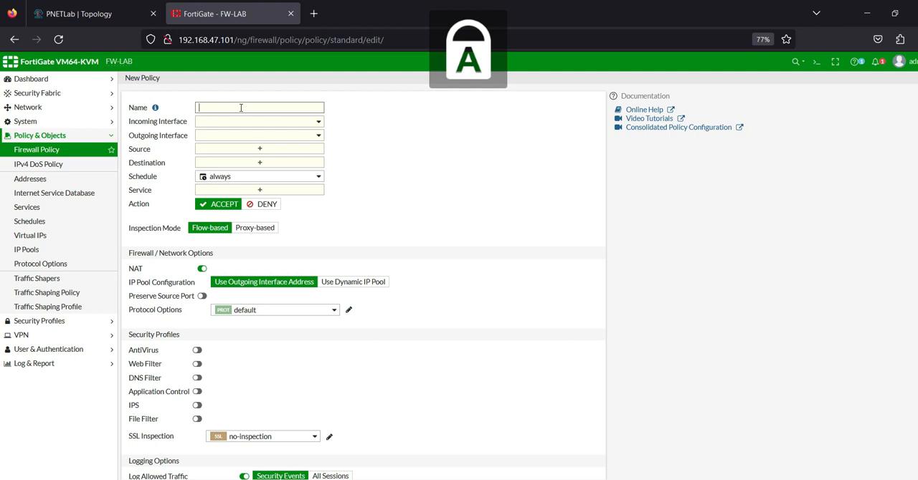
text(DMZ)
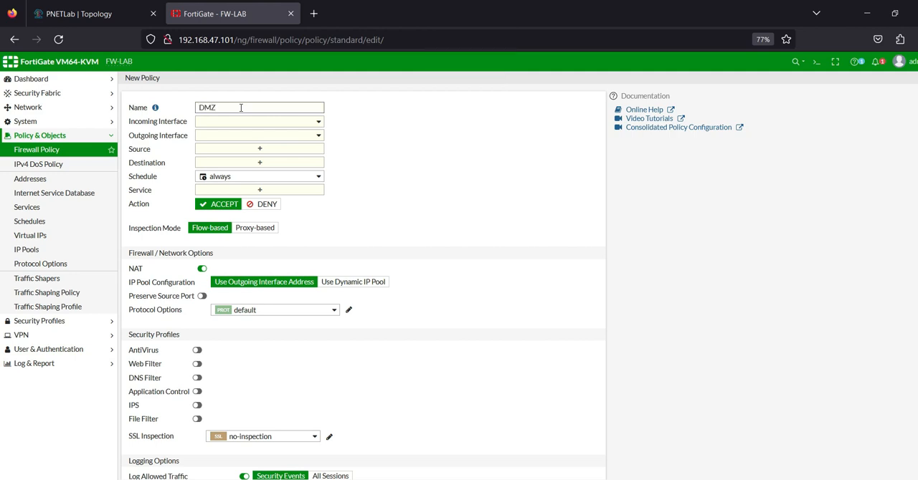
text(-)
key(Caps_Lock)
key(BackSpace)
key(BackSpace)
key(BackSpace)
key(BackSpace)
key(Caps_Lock)
text(INSIDE)
key(Caps_Lock)
text(INET)
click(301, 123)
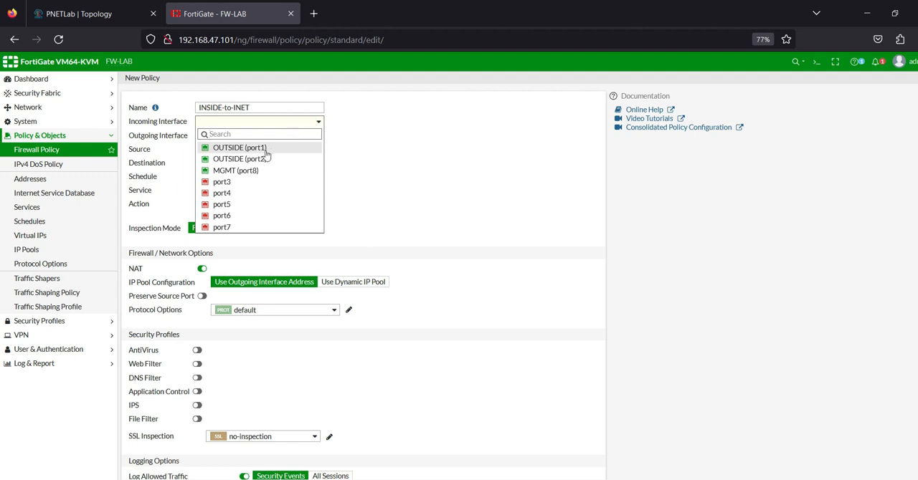
click(418, 176)
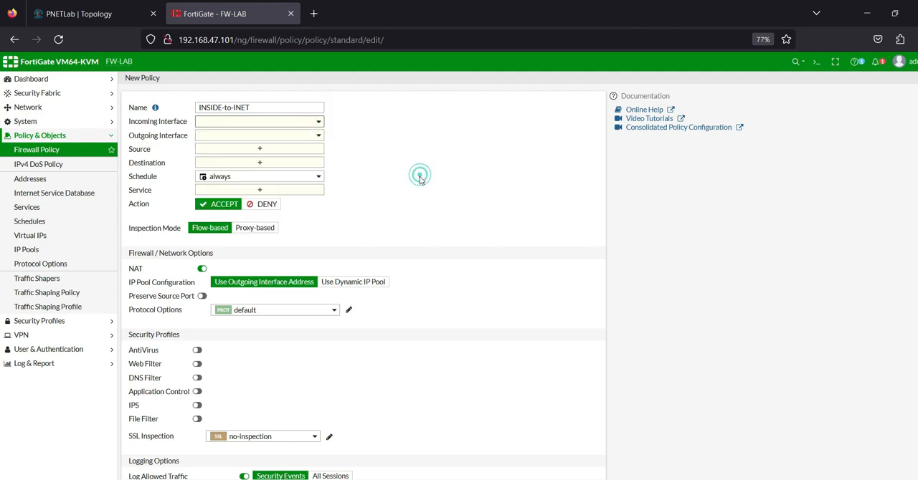
click(58, 143)
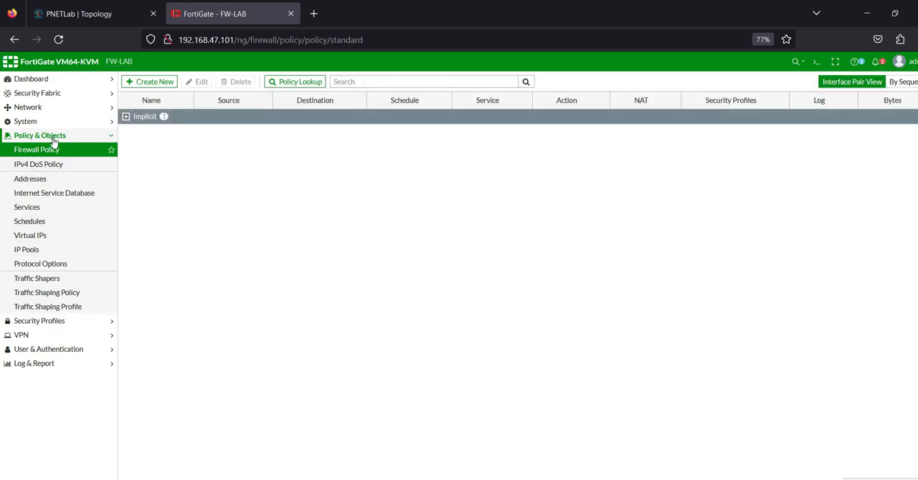
Step: Change the alias of the port2 interface, 10.0.2.254, to INTSIDE and save the interface
click(62, 107)
click(55, 122)
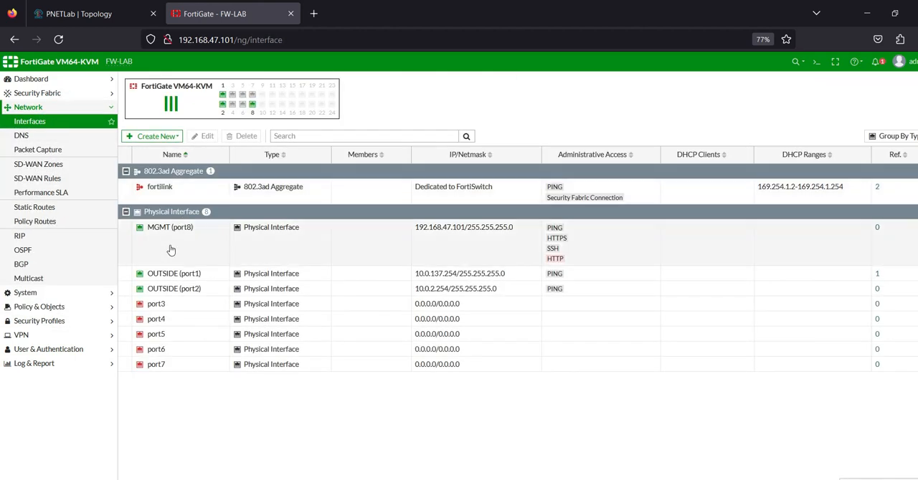
double_click(171, 289)
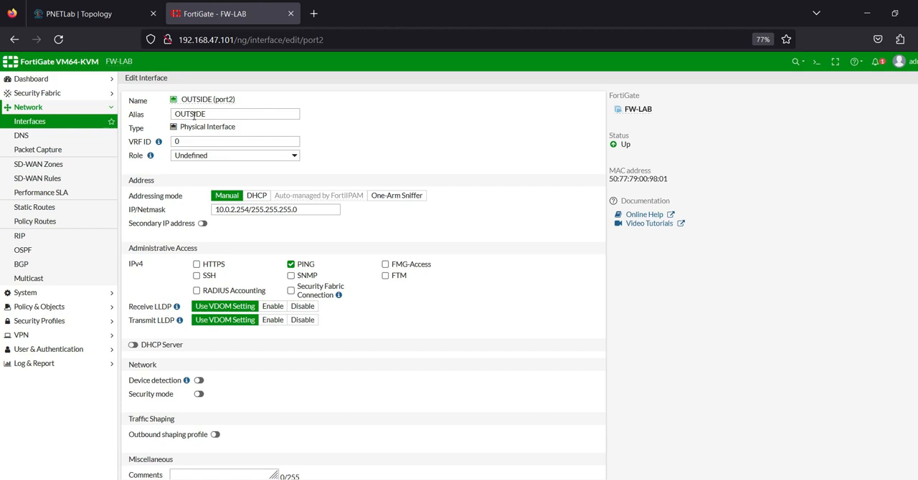
drag(188, 115, 150, 113)
key(Caps_Lock)
text(IN)
click(482, 469)
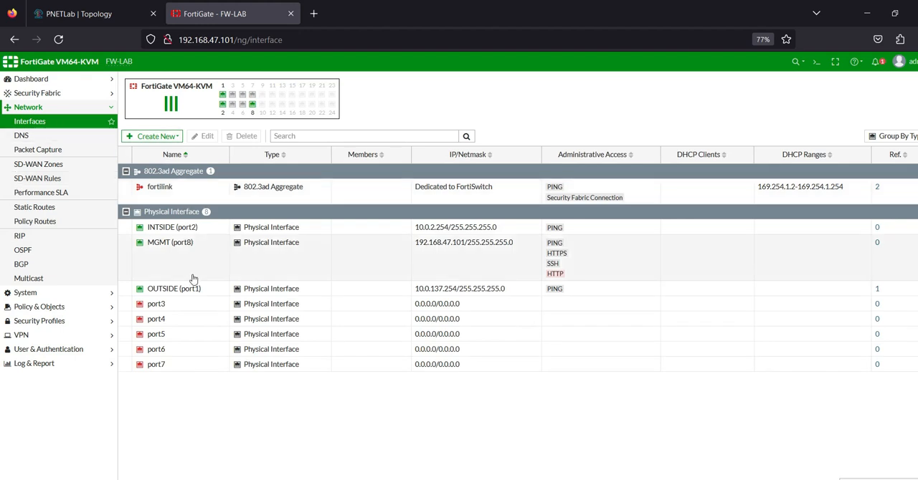
click(166, 228)
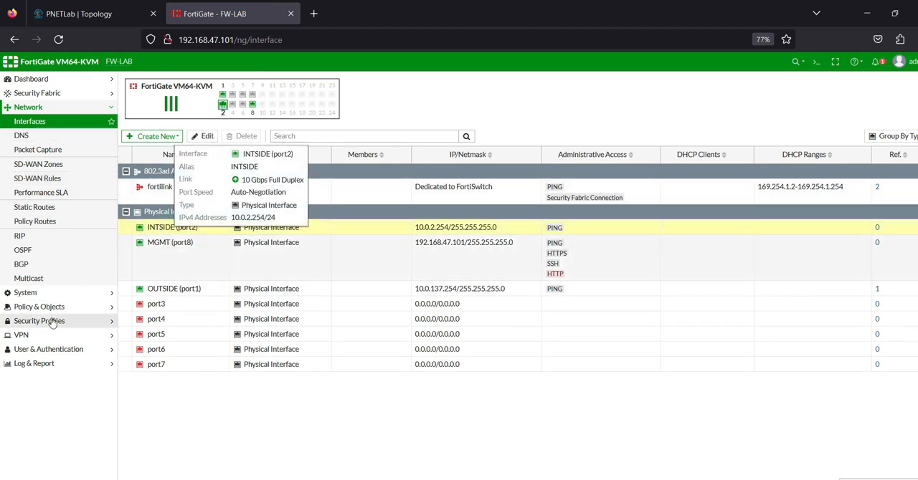
Step: Start a new firewall policy and name it INSIDE-to-INEt
click(54, 307)
click(56, 149)
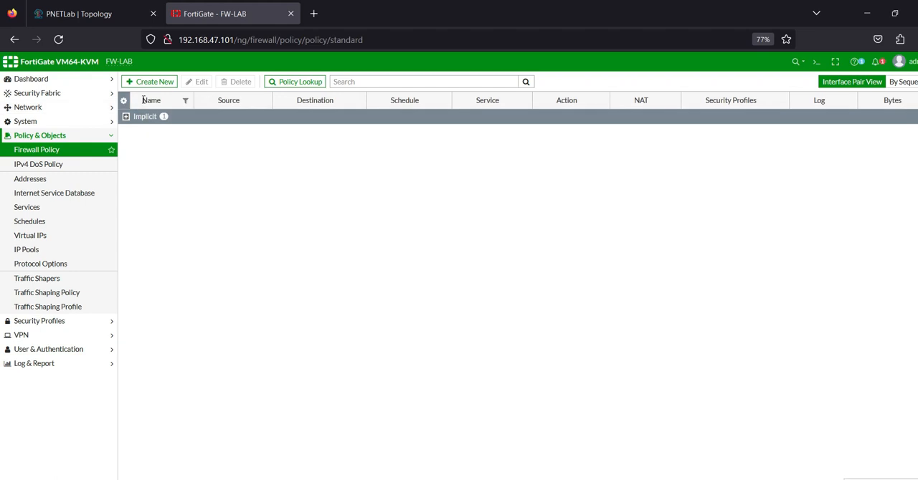
click(155, 82)
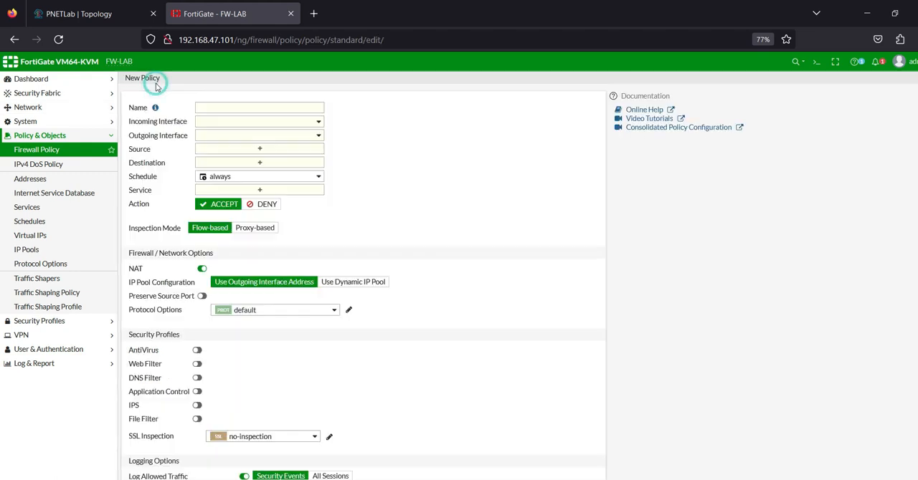
click(228, 107)
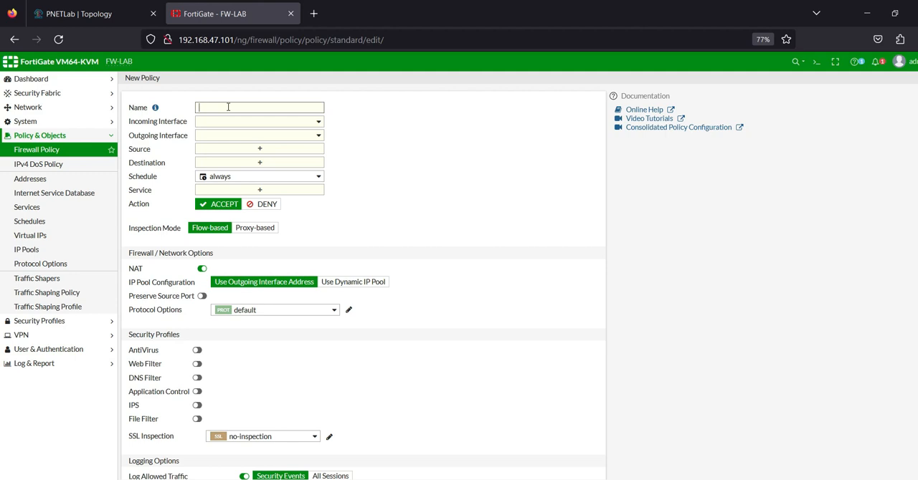
key(Caps_Lock)
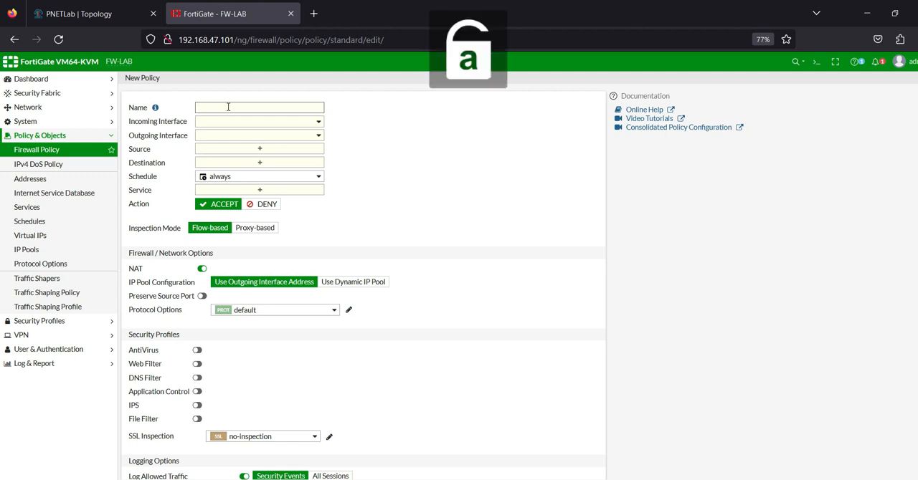
key(Caps_Lock)
text(INSI)
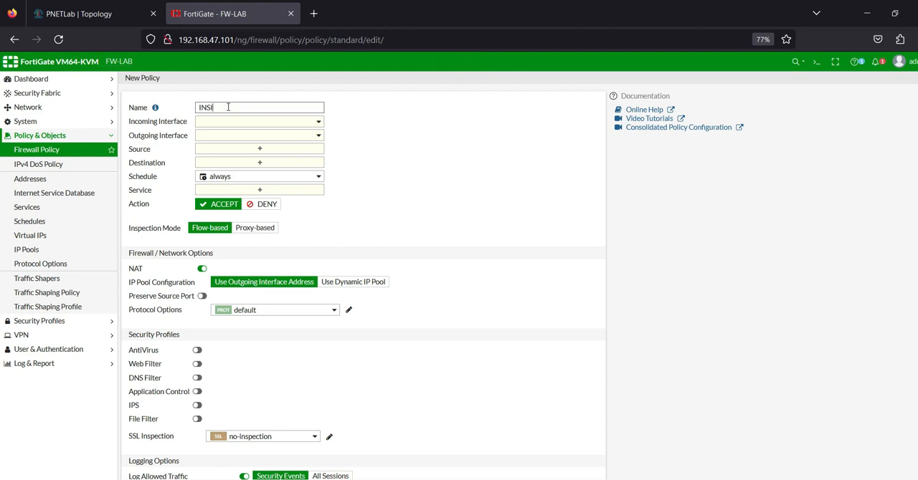
text(DE-)
key(Caps_Lock)
text(to)
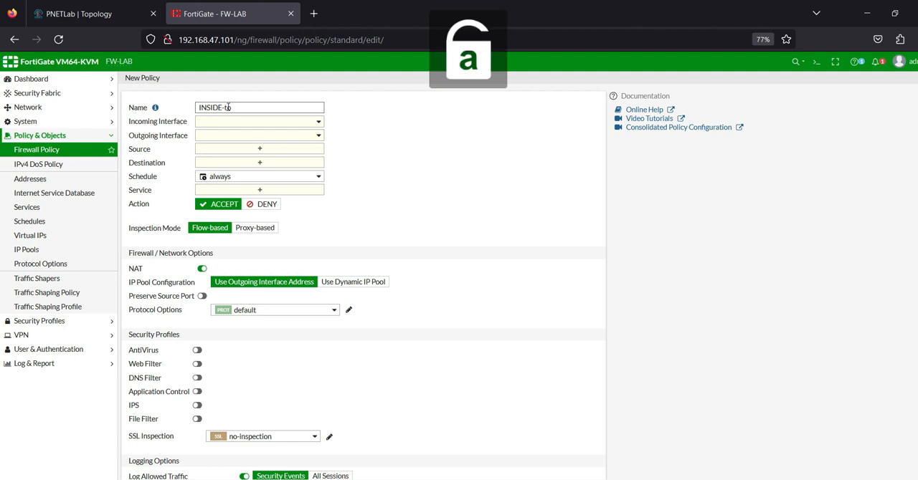
text(-INE)
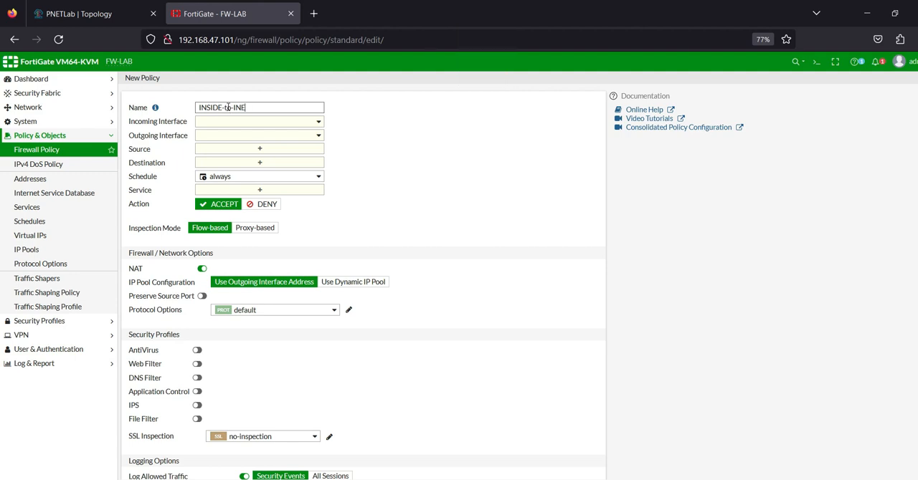
text(t)
Step: Set the policy's incoming interface to INTSIDE (port2) and its outgoing interface to OUTSIDE (port1)
click(257, 124)
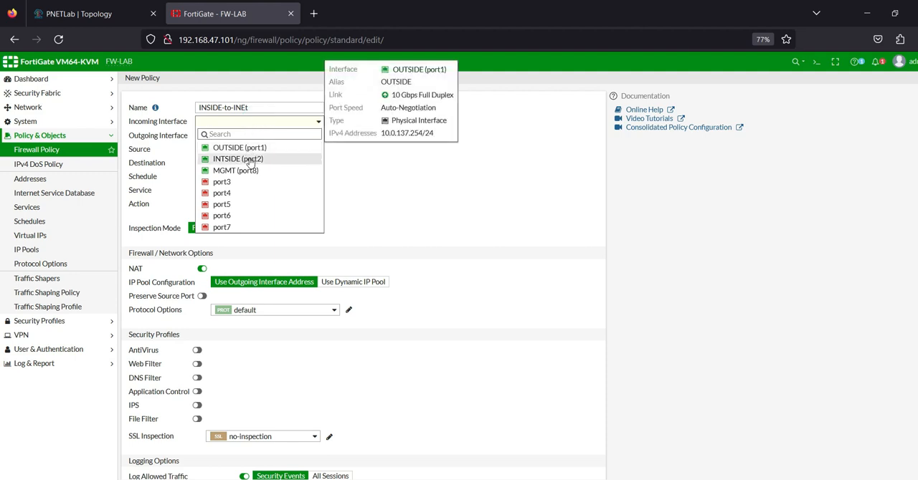
click(251, 158)
click(279, 137)
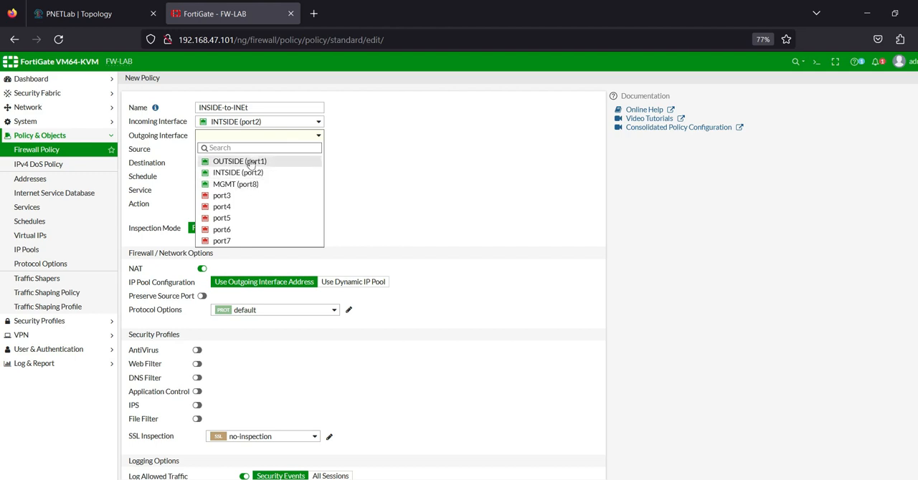
click(247, 161)
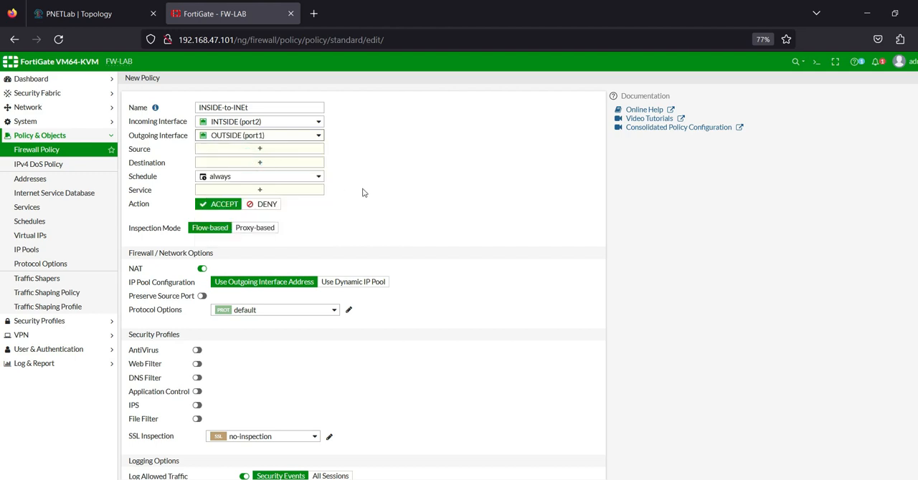
Step: From the policy's source selection, create a subnet address object named net_10.0.2.0 with IP/netmask 10.0.2.0/24
click(305, 150)
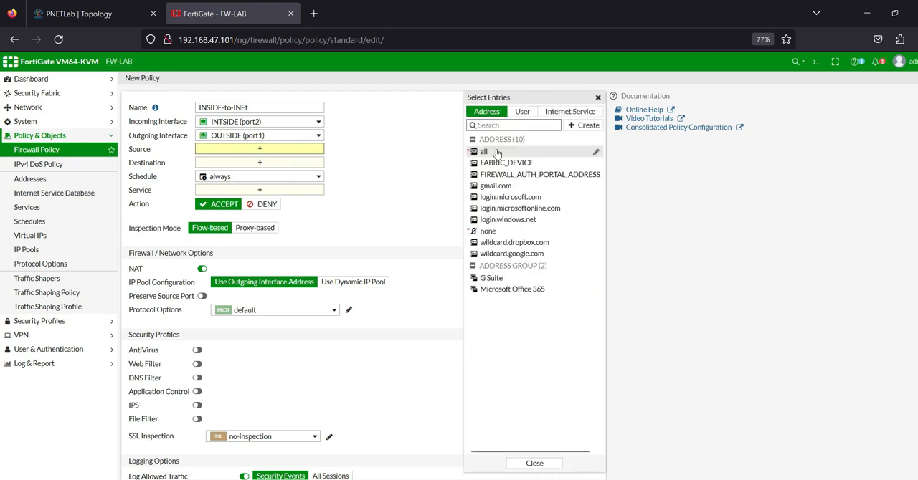
click(588, 125)
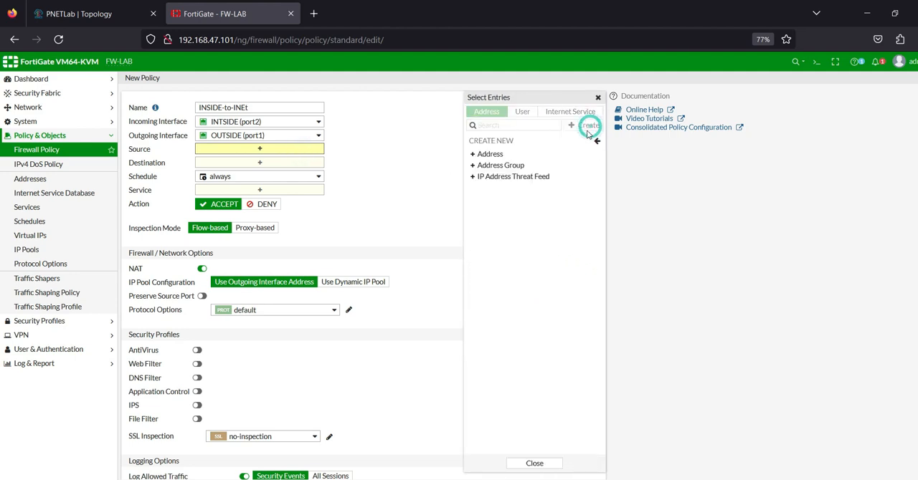
click(490, 154)
click(84, 14)
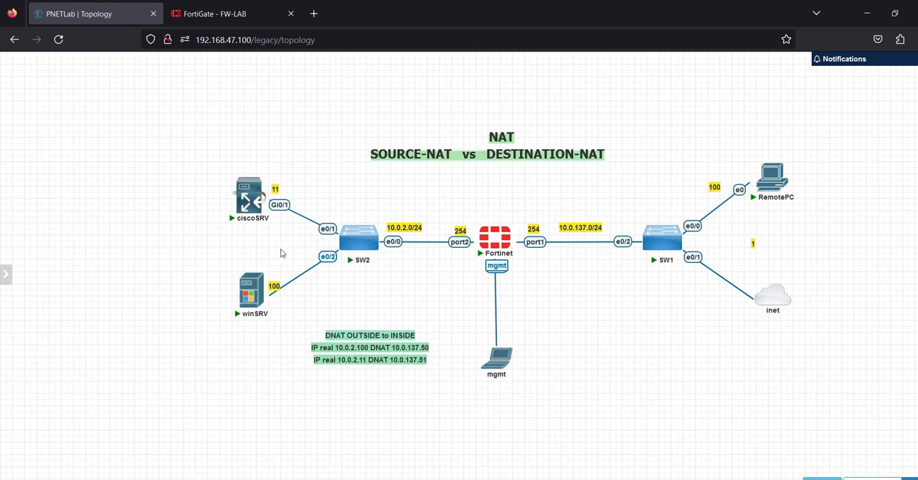
click(215, 14)
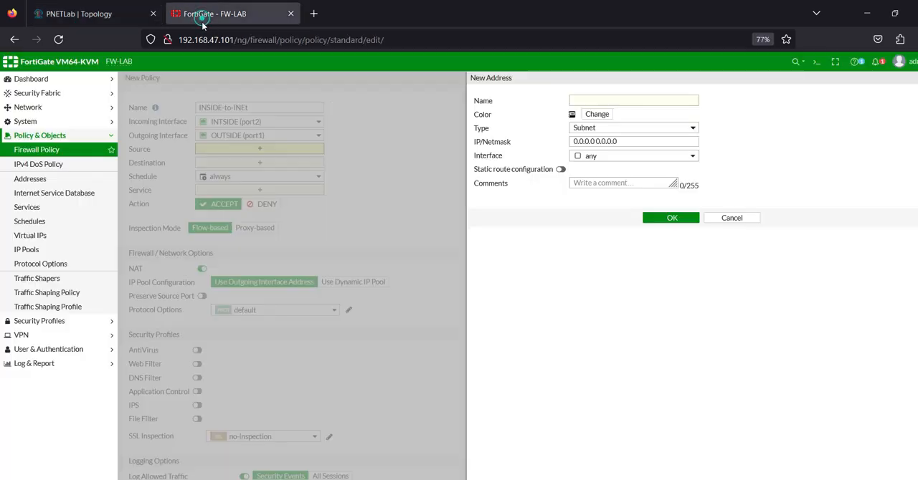
click(608, 101)
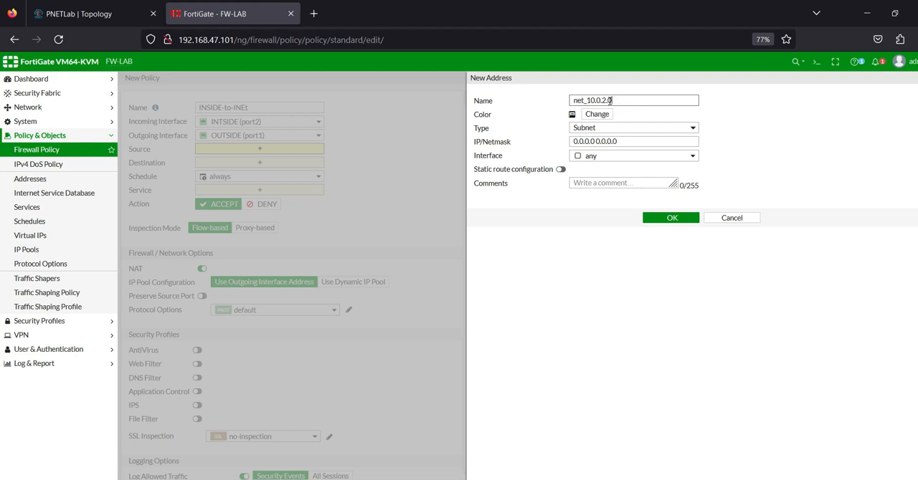
drag(587, 100, 650, 124)
key(ctrl+c)
triple_click(633, 141)
key(ctrl+v)
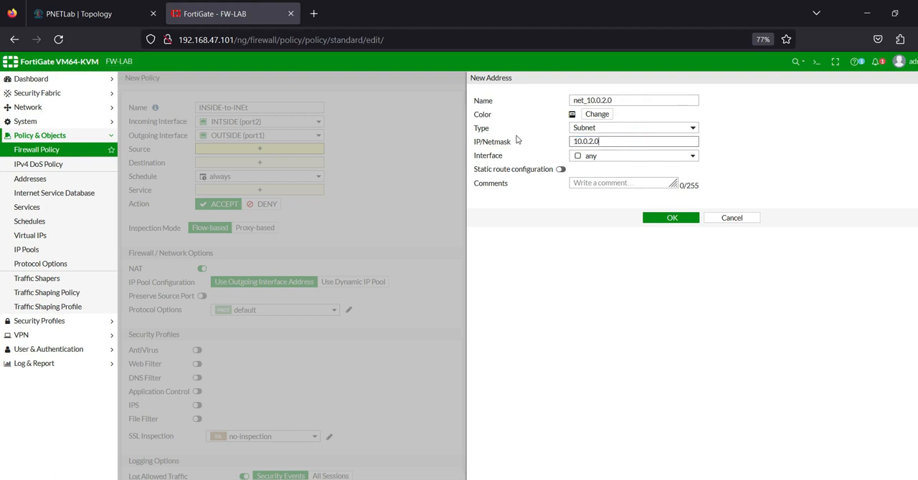
text(/24)
click(685, 219)
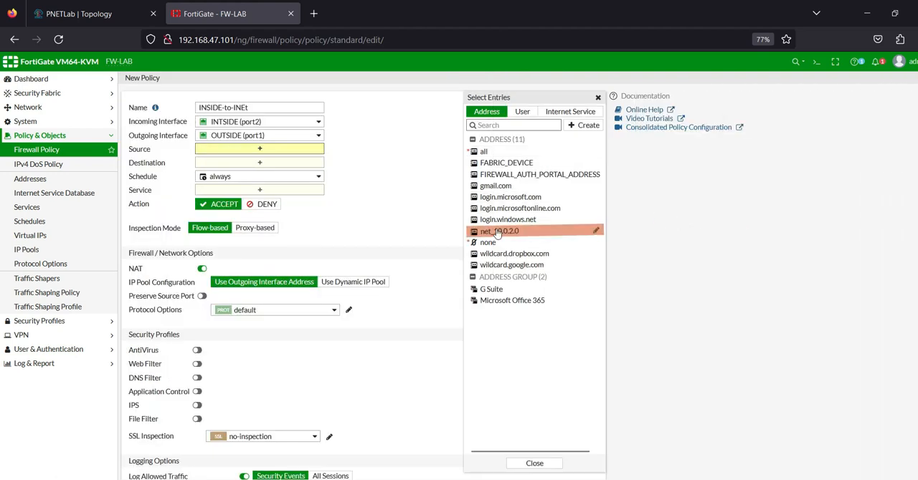
Step: Set the policy's source to net_10.0.2.0 and its destination to all
click(524, 231)
click(256, 172)
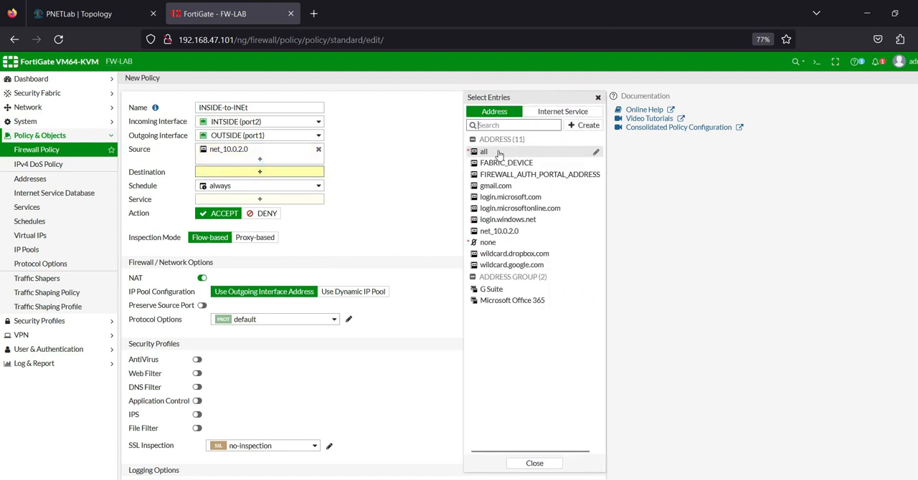
click(485, 152)
Step: Add the HTTP and HTTPS services to the policy
click(258, 209)
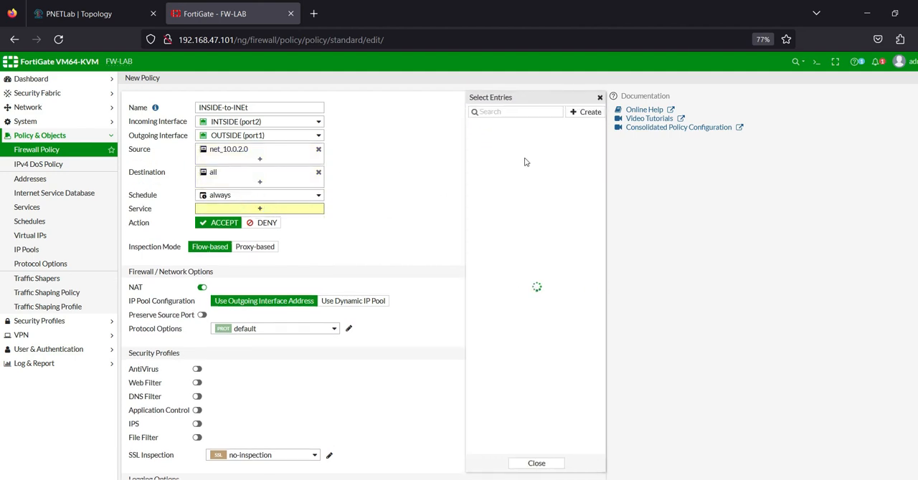
click(514, 112)
text(htt)
click(488, 148)
click(490, 160)
Step: Add the PING, ALL_ICMP and DNS services to the policy and close the service selection
double_click(483, 112)
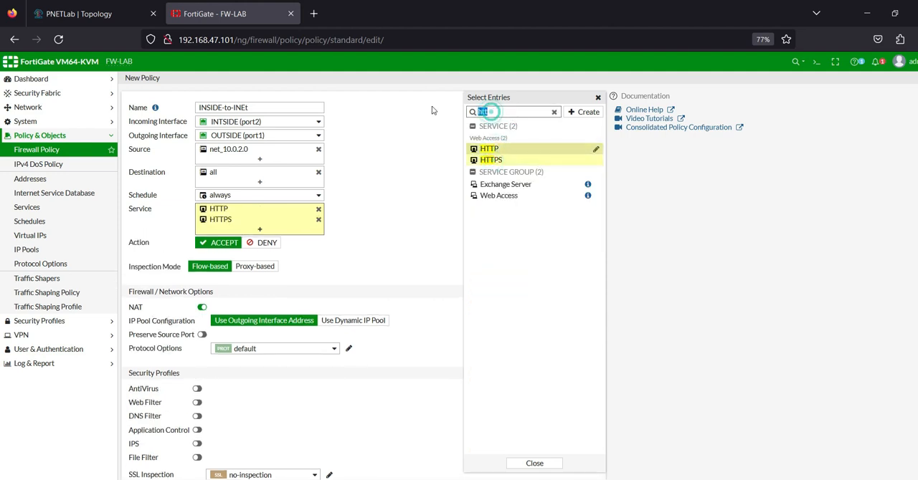
text(pin)
click(488, 149)
double_click(497, 112)
text(ic)
click(496, 160)
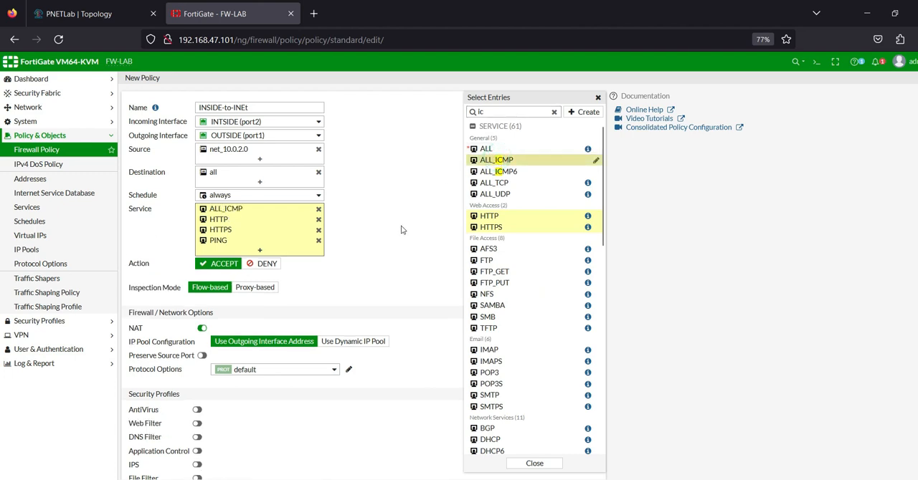
double_click(484, 112)
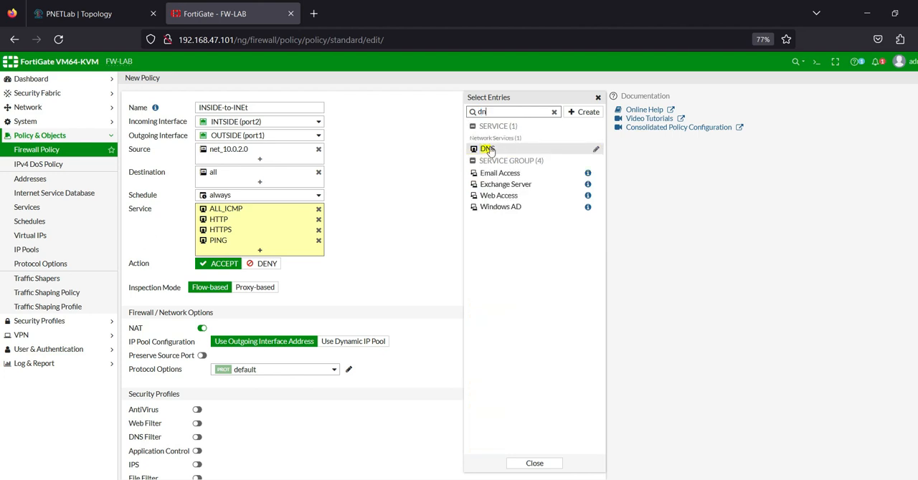
click(487, 149)
click(350, 256)
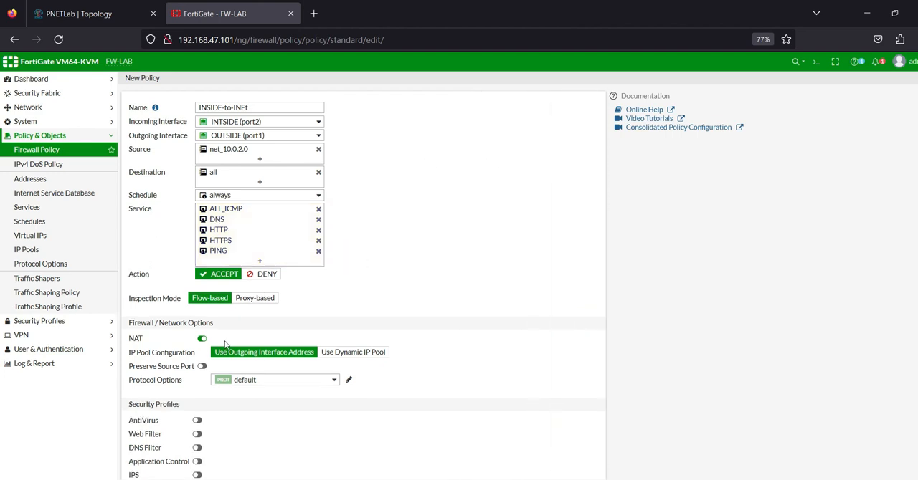
Step: Set the policy's allowed-traffic logging to All Sessions
scroll(240, 384, down, 2)
click(328, 395)
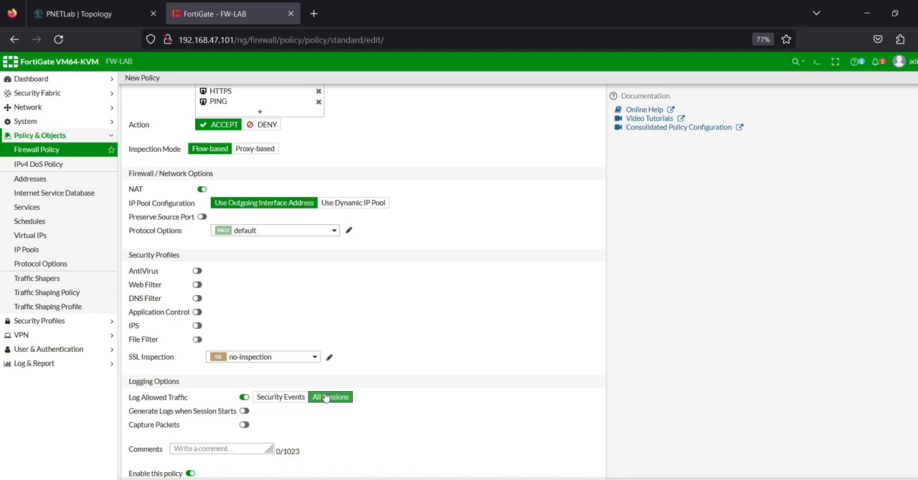
scroll(199, 358, up, 2)
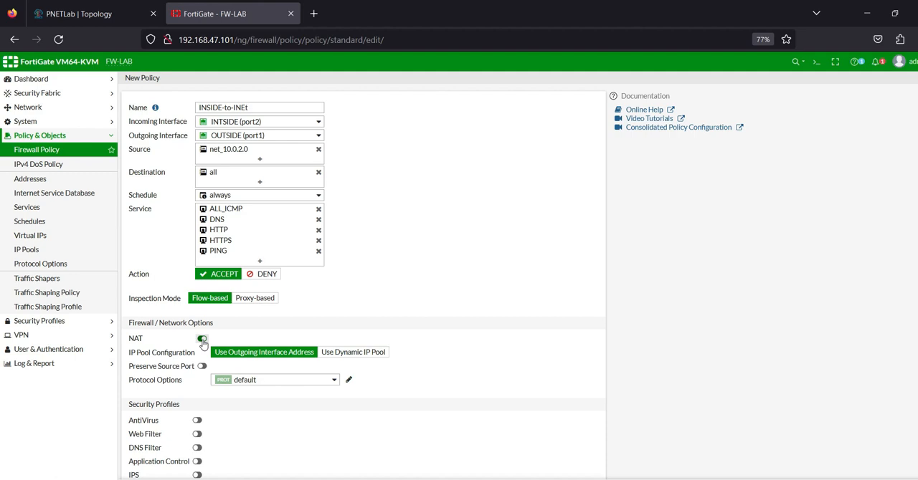
Step: Compare the policy's NAT settings with the lab topology's outside interface and save the INSIDE-to-INEt policy
click(50, 14)
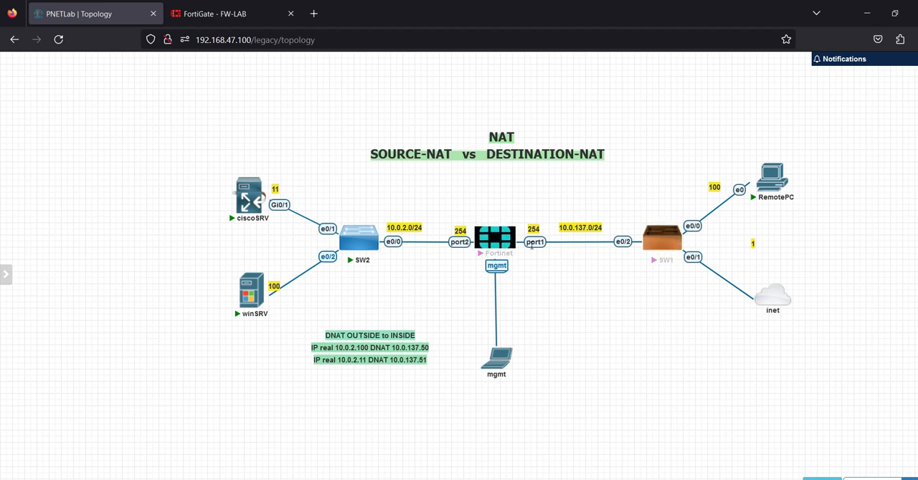
click(255, 15)
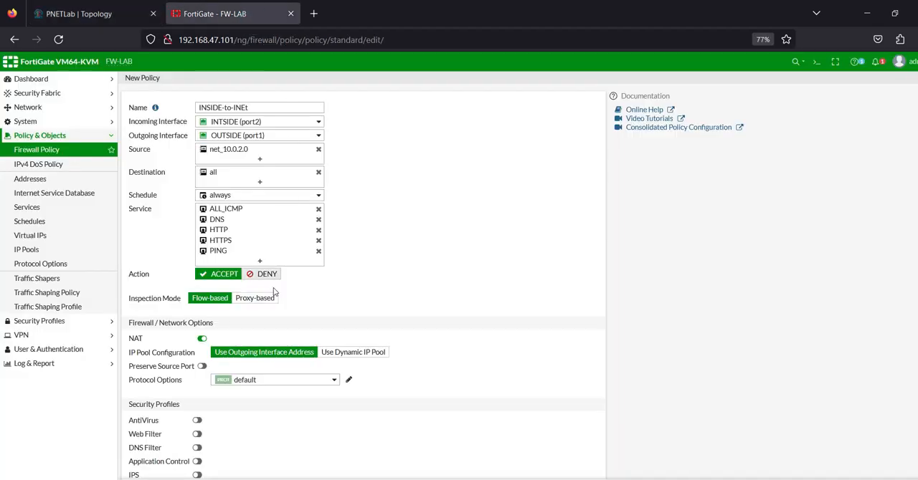
scroll(269, 339, down, 2)
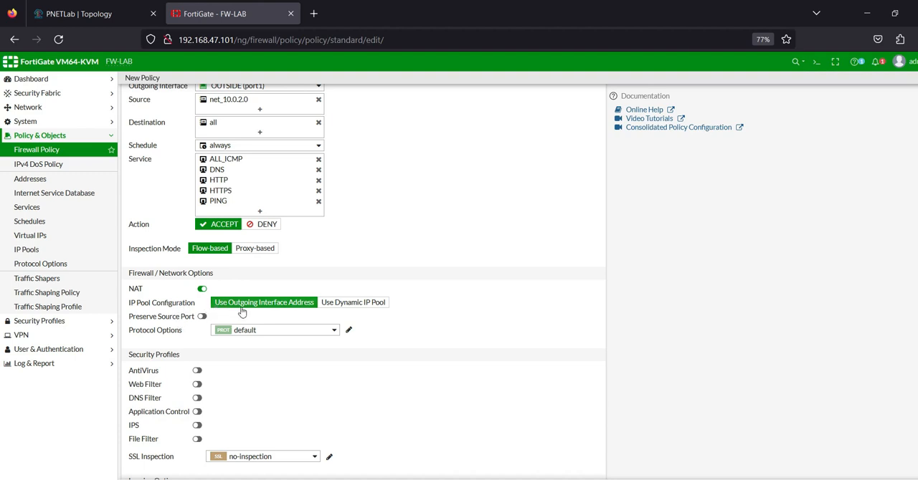
click(100, 14)
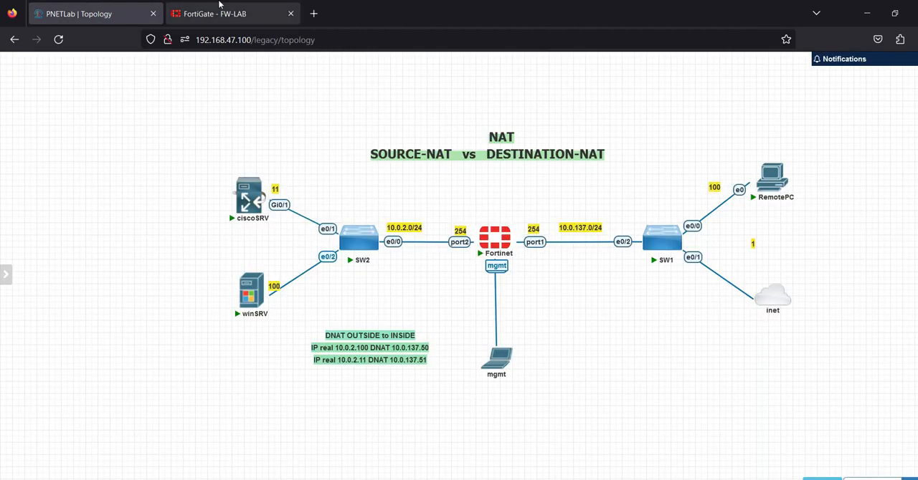
click(220, 10)
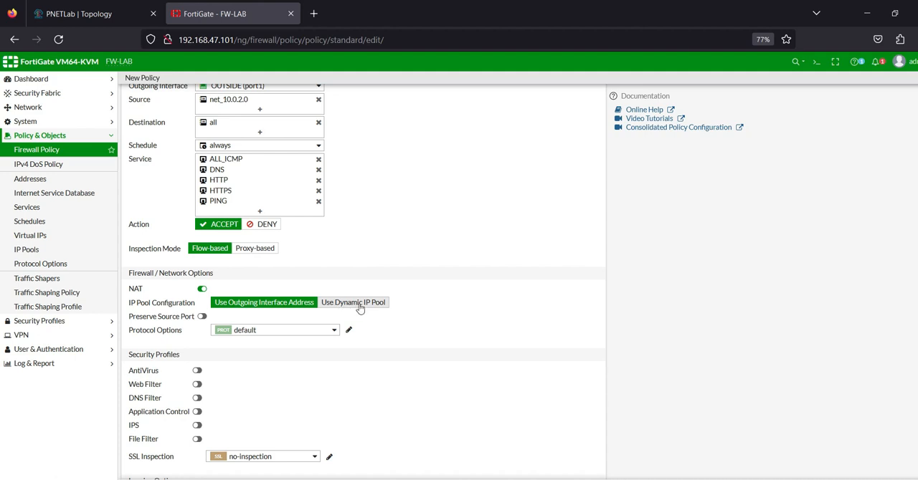
scroll(272, 287, up, 1)
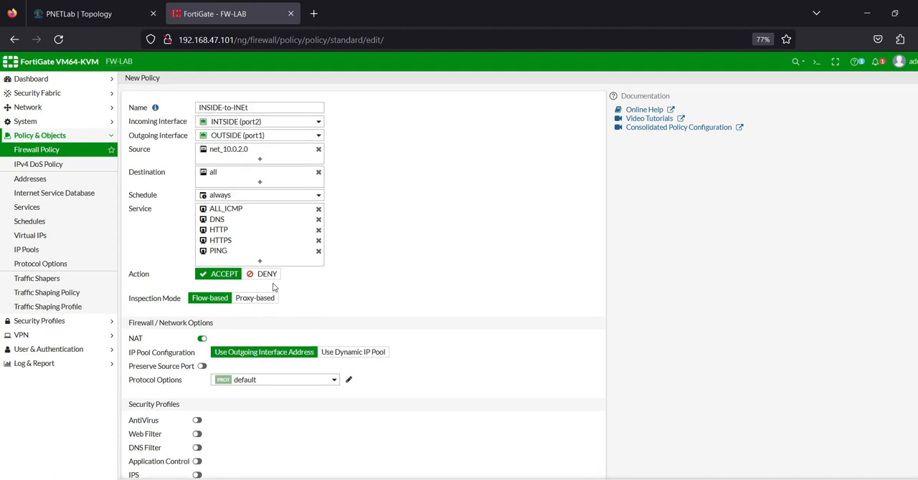
click(491, 479)
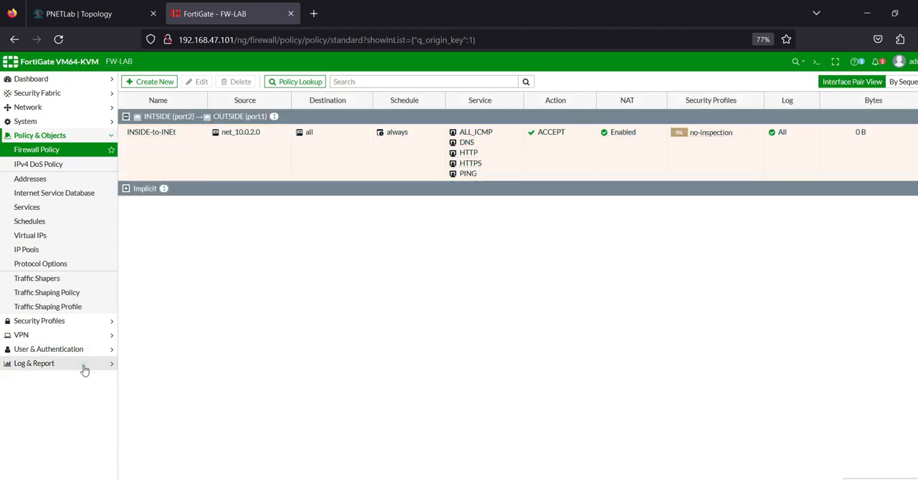
Step: Open the FortiGate's Forward Traffic log and return to the lab topology
click(82, 364)
click(49, 207)
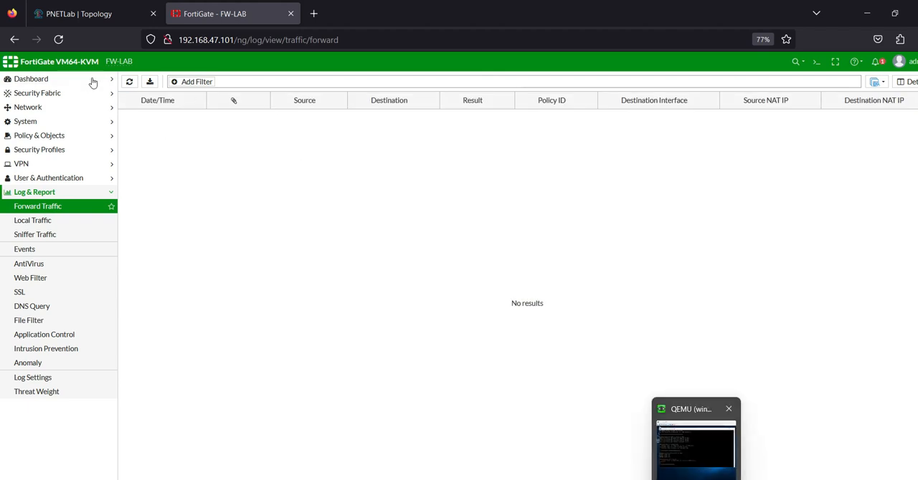
click(101, 14)
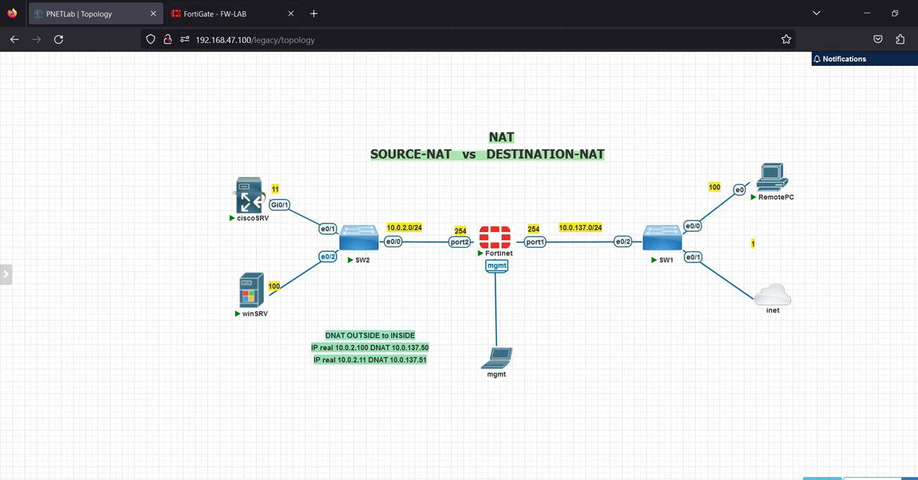
Step: Switch to the winSRV console and rerun the ping to 8.8.8.8 in its Command Prompt
key(alt+Tab)
click(643, 288)
key(Escape)
key(Up)
key(Return)
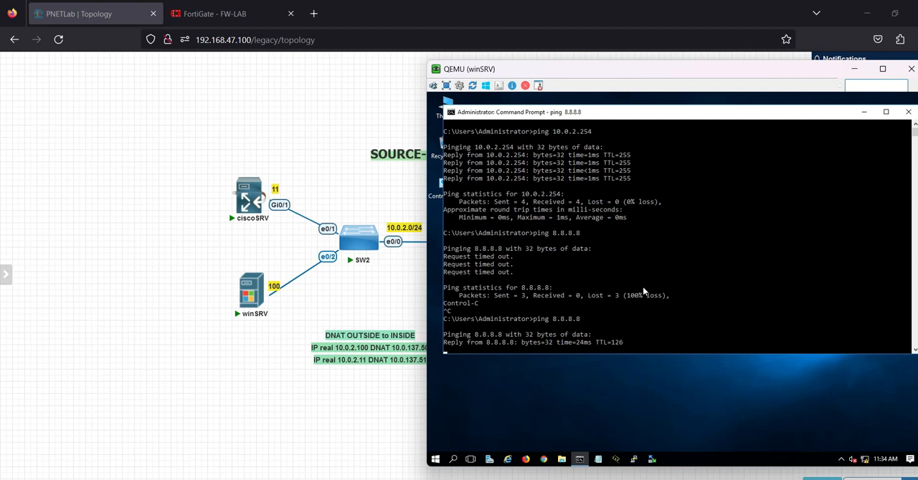
click(532, 461)
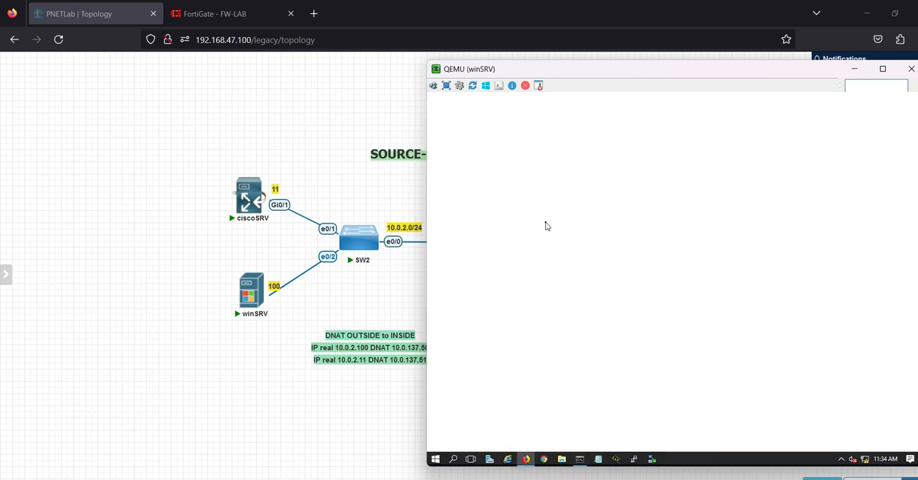
click(687, 116)
text(kompas.com)
key(Return)
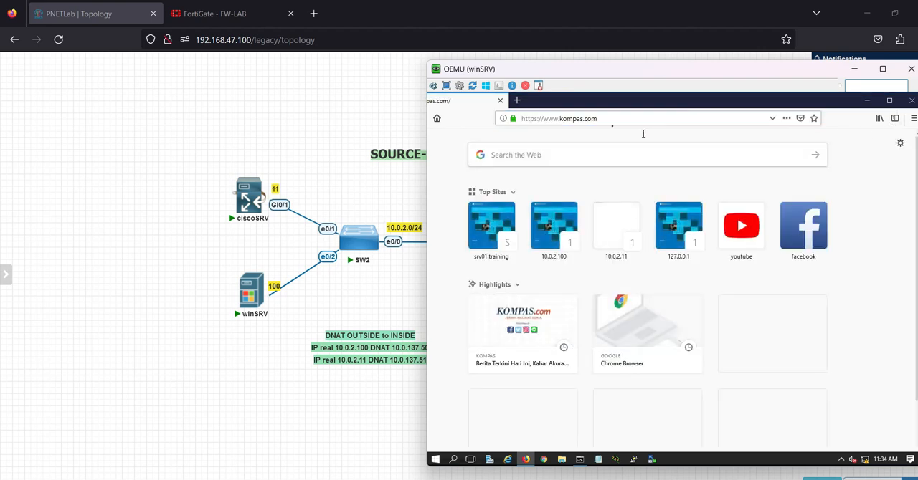
click(516, 101)
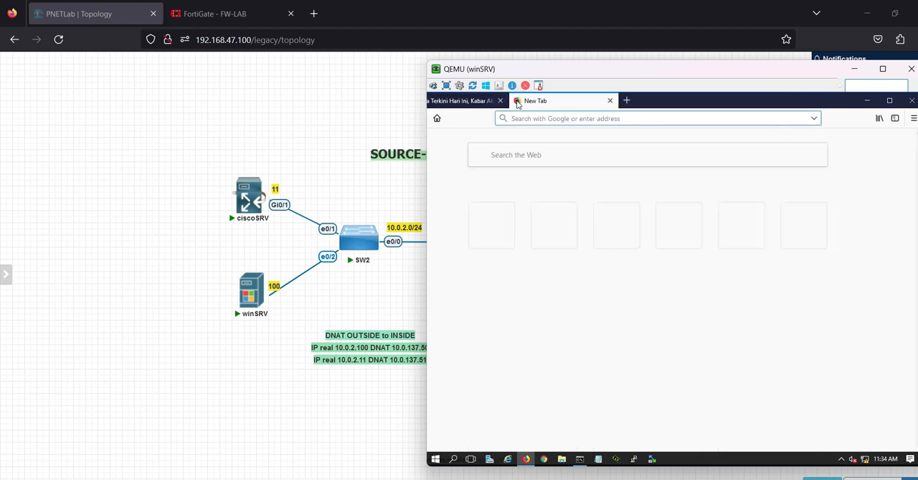
text(twitter.com)
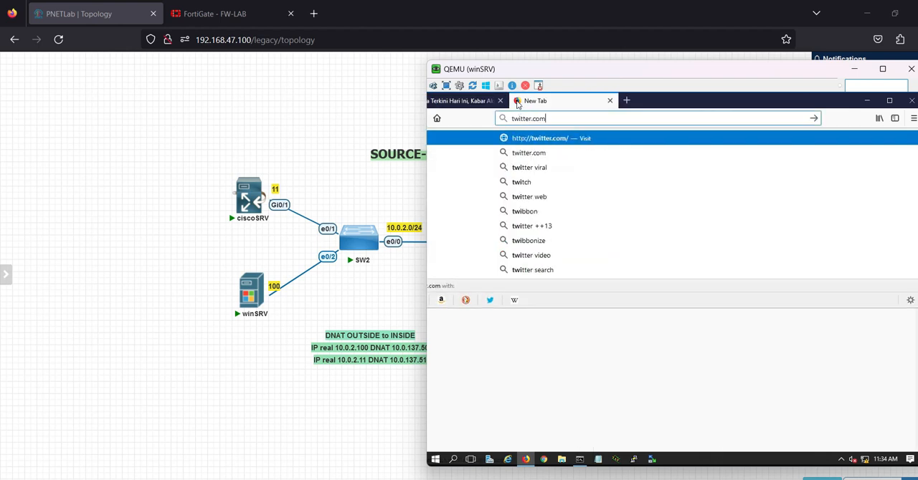
key(Return)
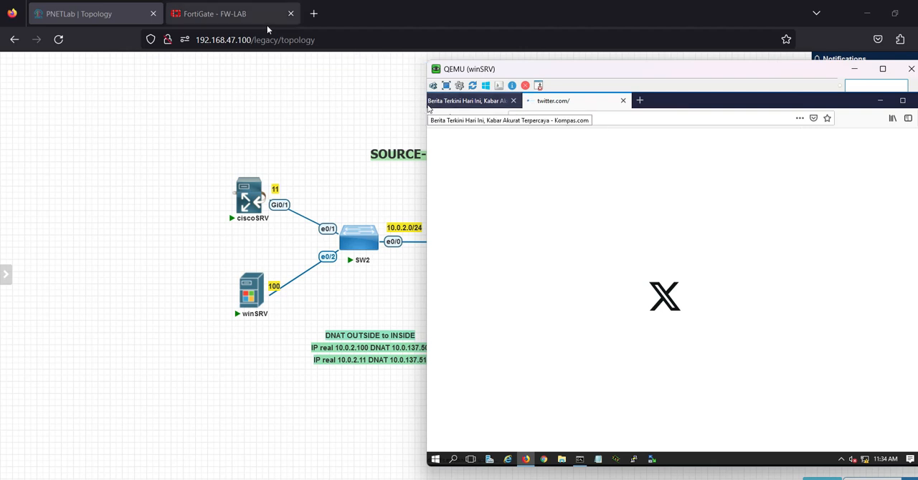
Step: Return to the FortiGate, refresh the Forward Traffic log and select the c.mgid.com entry that has a result
click(207, 8)
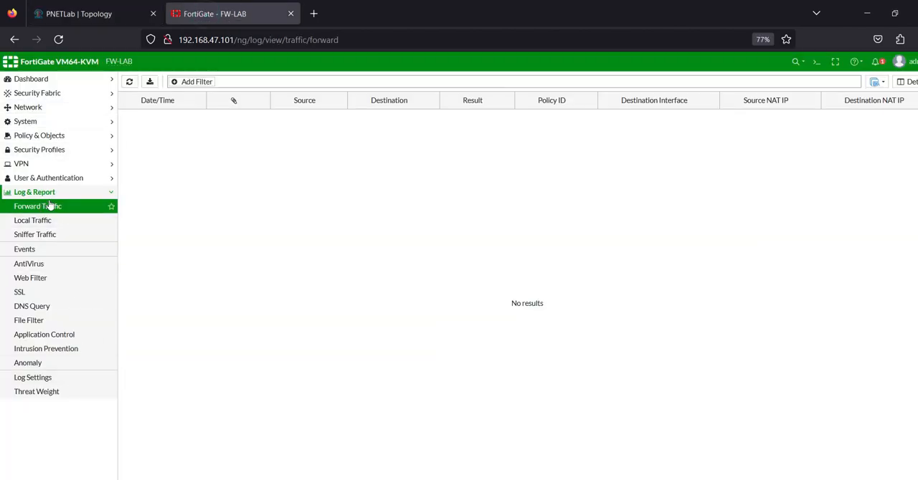
click(129, 82)
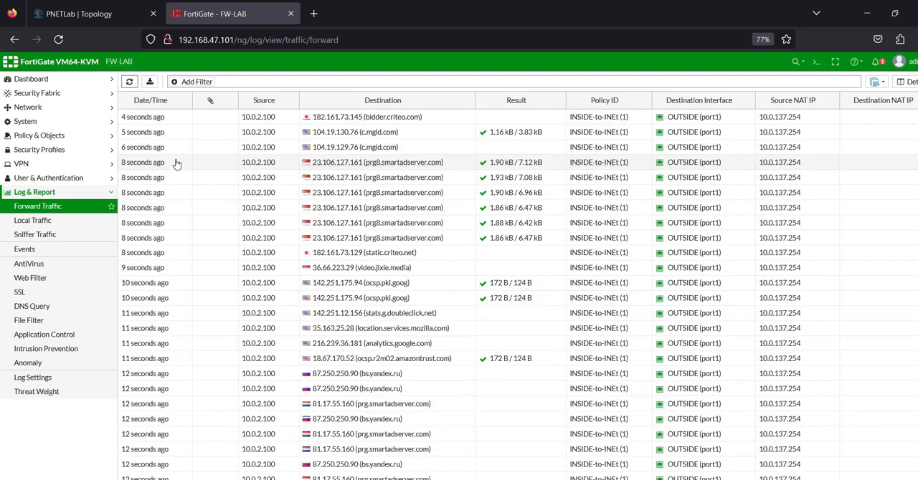
click(395, 133)
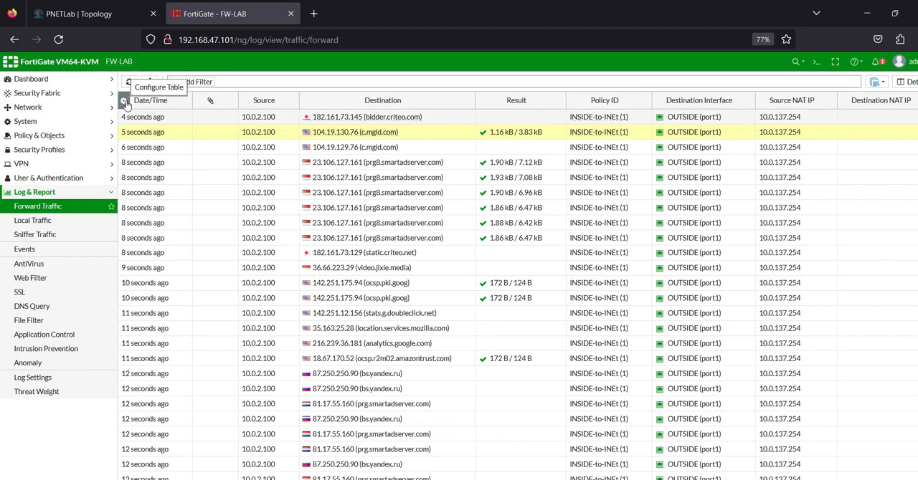
Step: Look through the available columns for the Forward Traffic table and close the column selection without changing it
click(126, 104)
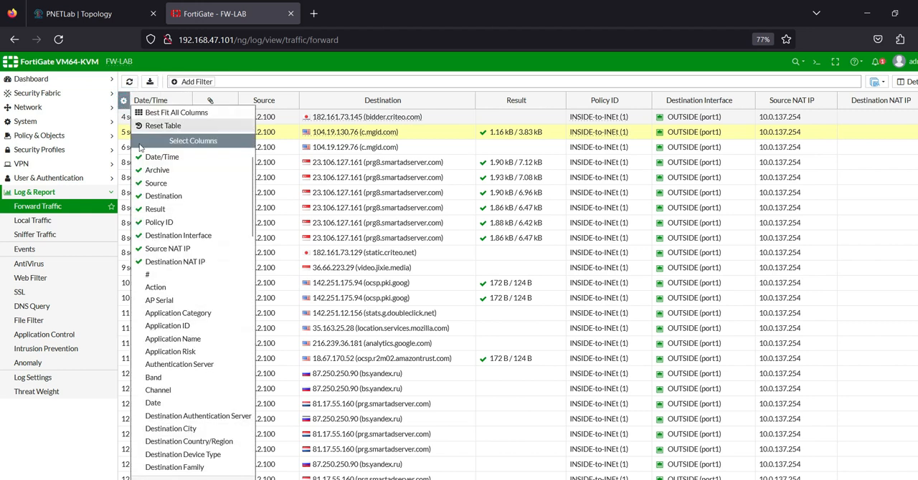
scroll(190, 337, down, 3)
scroll(194, 341, down, 10)
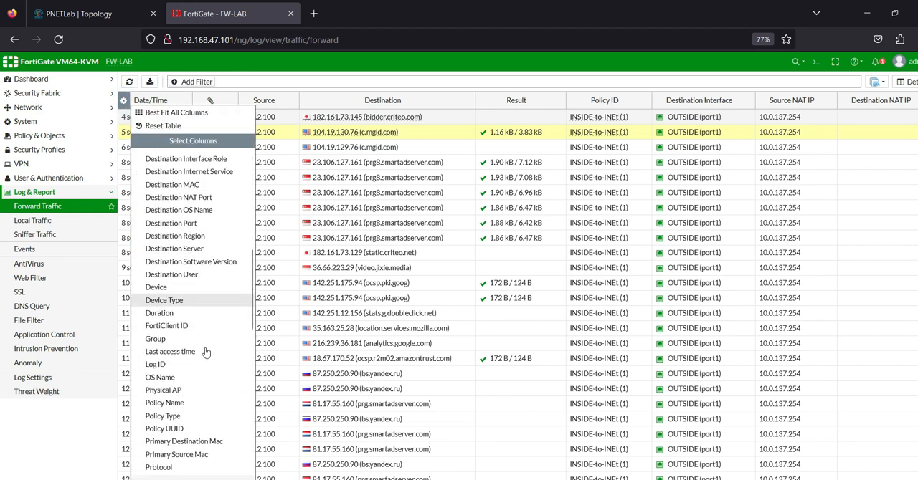
scroll(205, 352, down, 8)
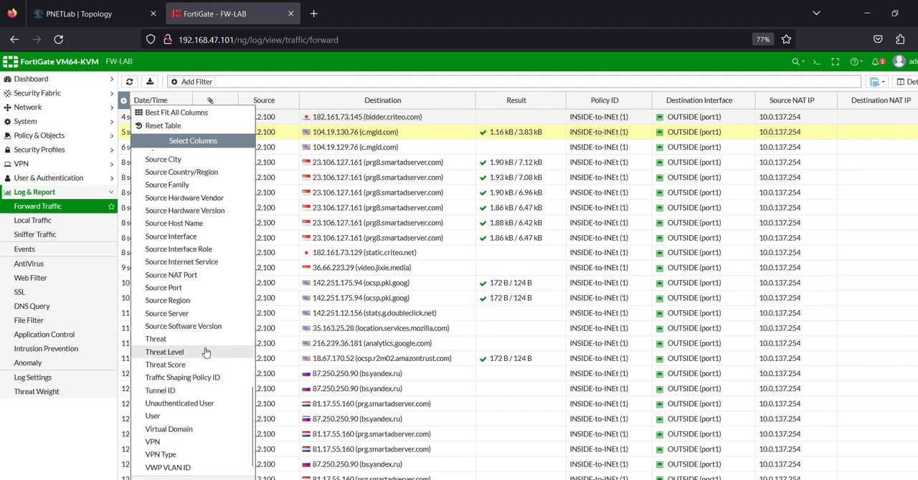
scroll(206, 352, up, 5)
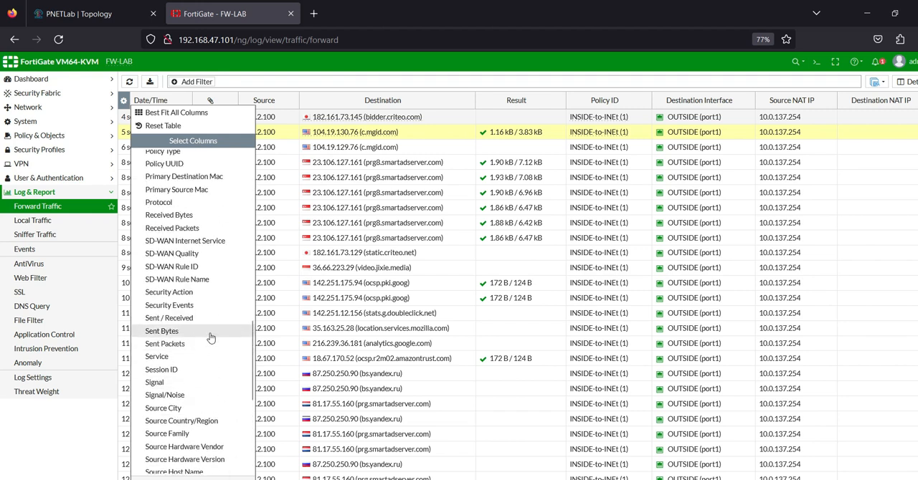
scroll(211, 337, up, 3)
scroll(211, 335, up, 5)
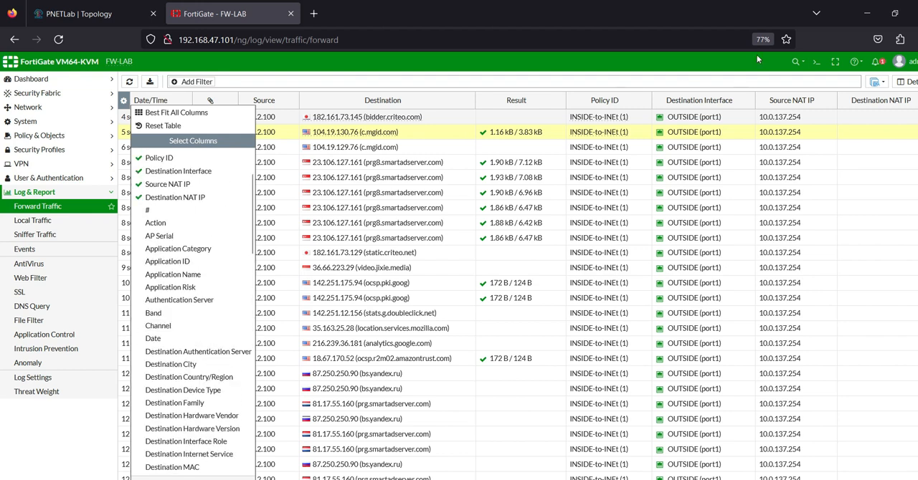
click(681, 67)
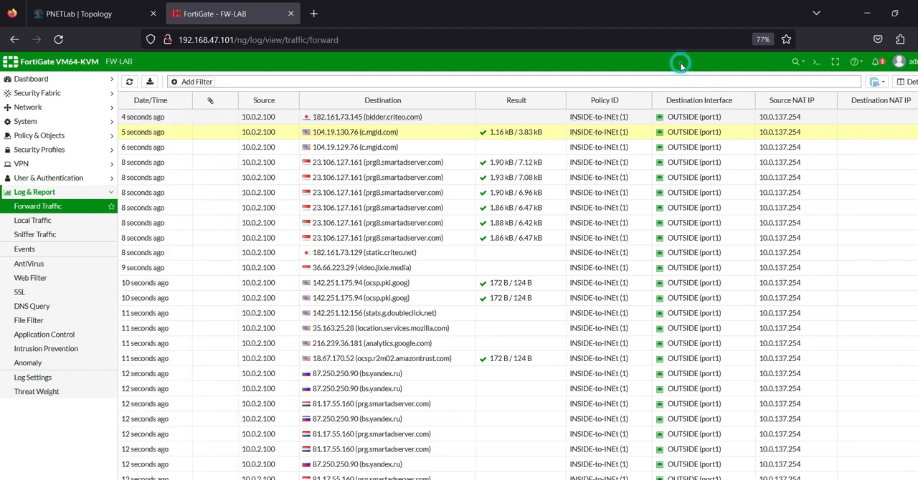
Step: Select the bidder.criteo.com log entry and compare its source NAT IP with the Fortinet port1 address in the topology
click(772, 119)
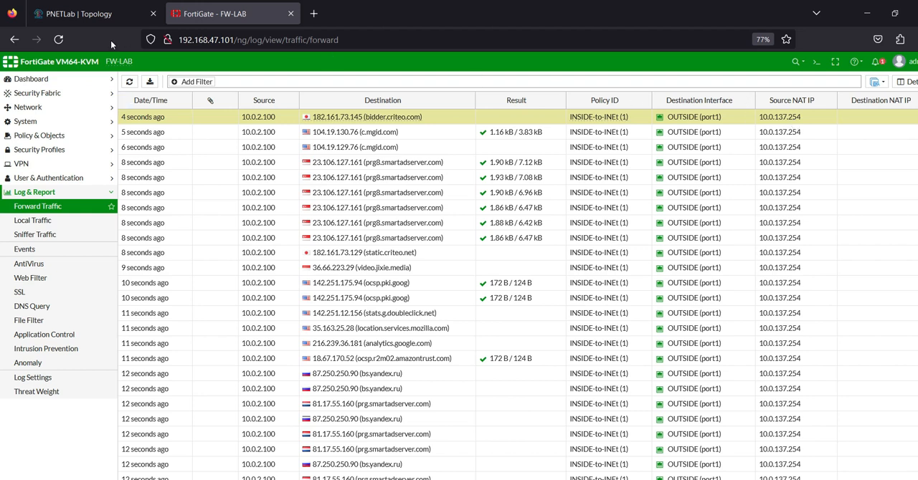
click(82, 13)
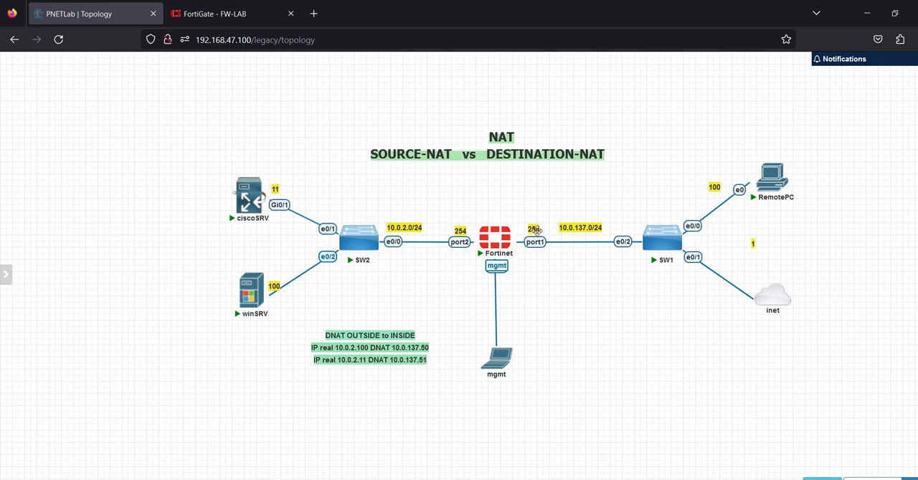
click(230, 16)
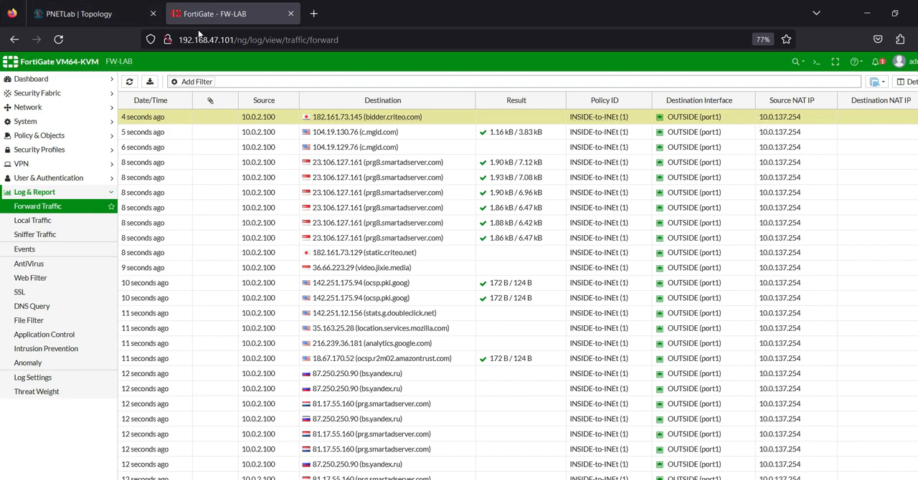
click(106, 20)
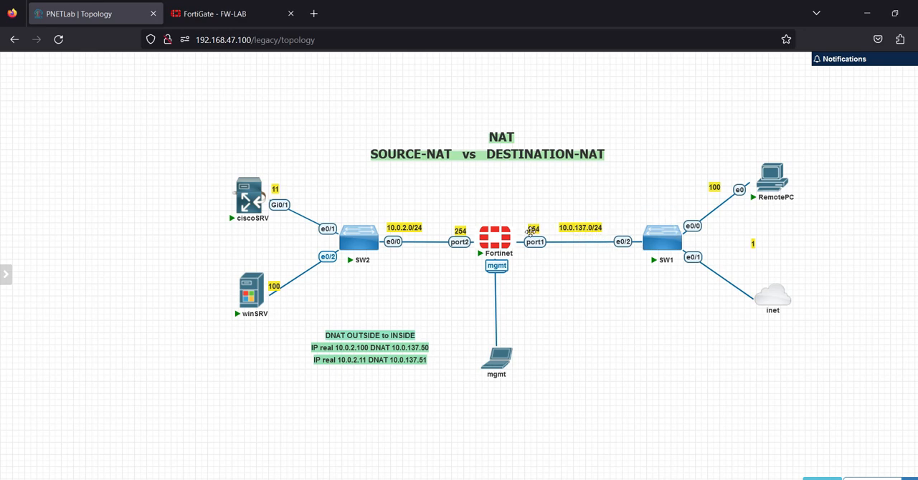
click(231, 15)
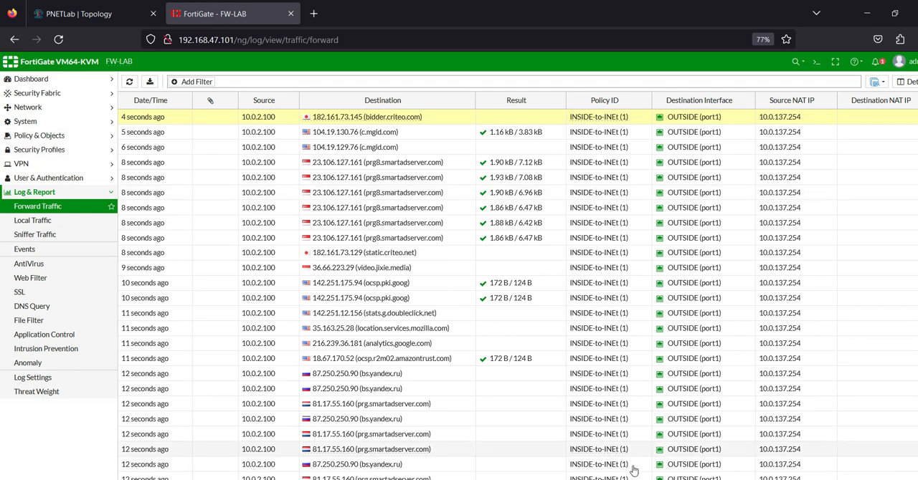
Step: Open the INSIDE-to-INEt firewall policy for editing and compare its NAT settings with port1 in the lab topology
click(50, 137)
click(50, 149)
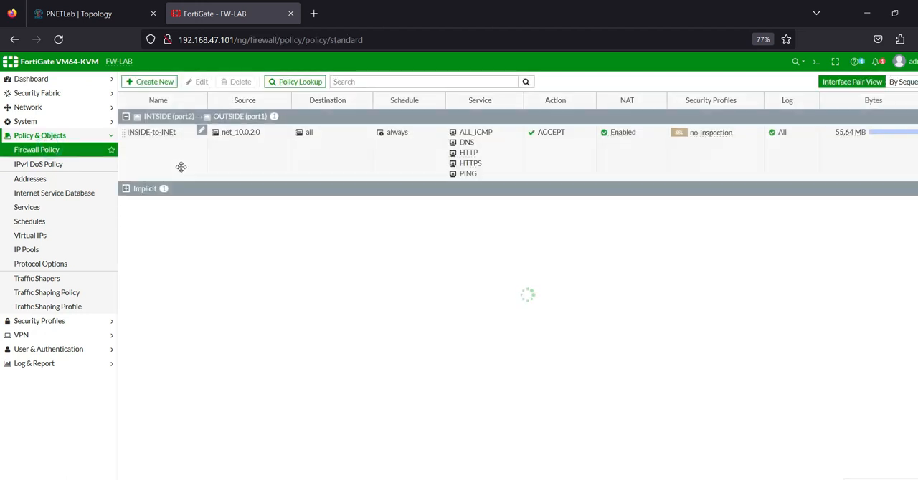
double_click(241, 161)
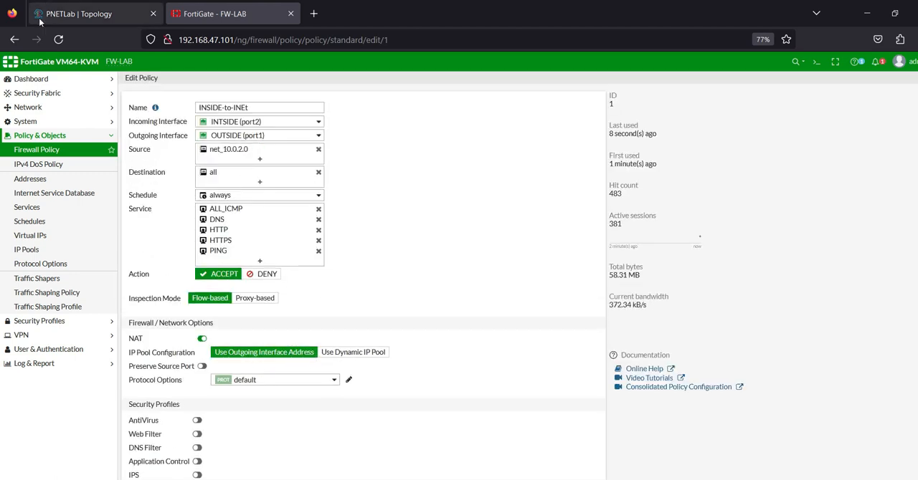
click(79, 14)
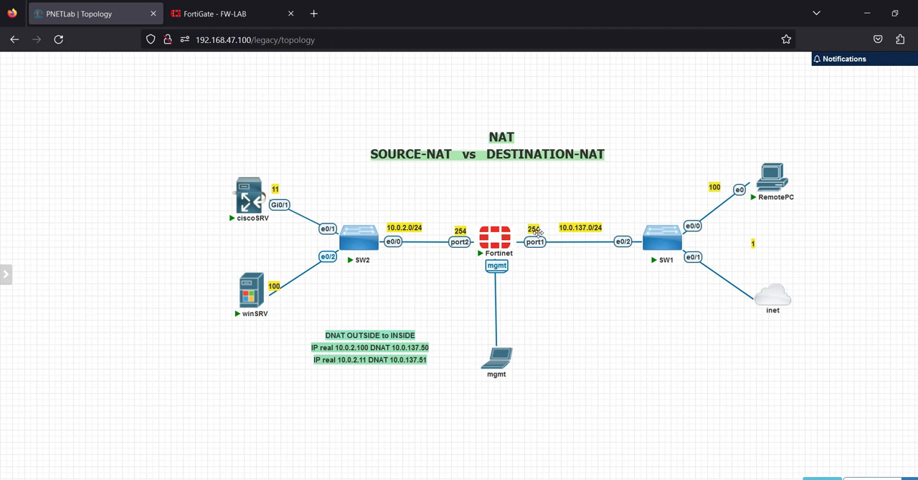
click(222, 15)
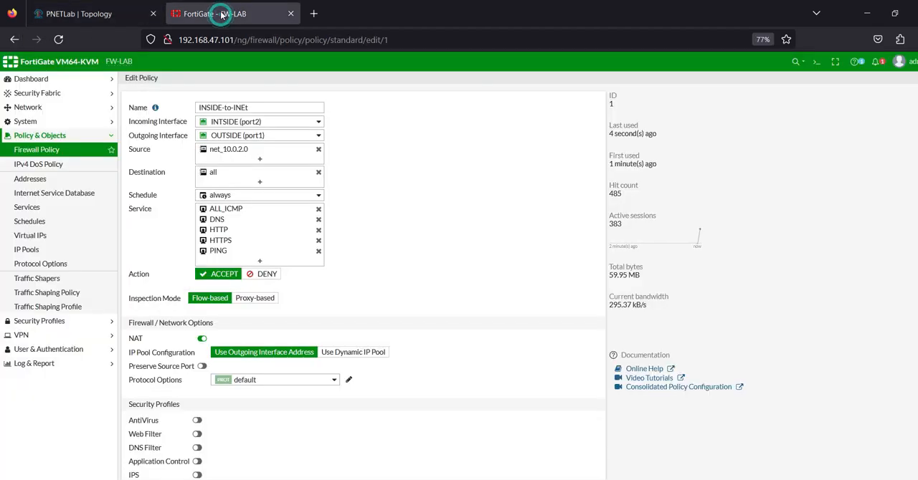
Step: Start a new dynamic IP pool and name it SNAT_10.0.137.200
click(39, 250)
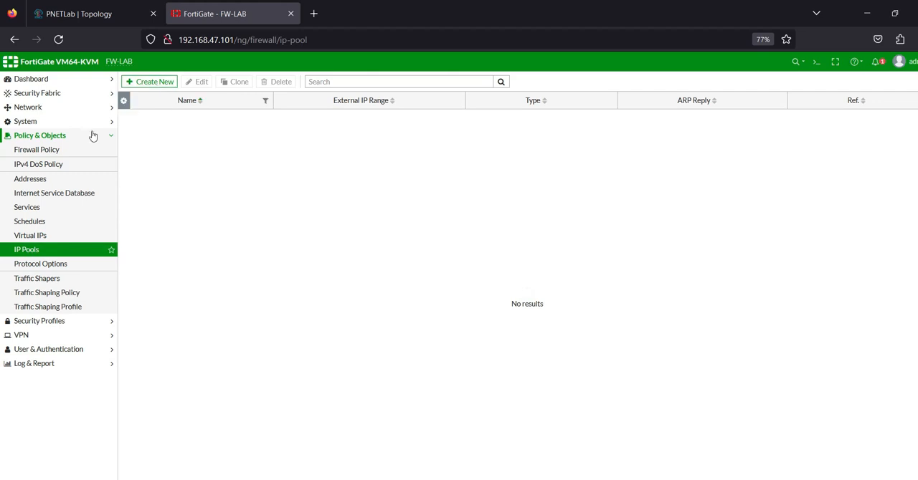
click(163, 84)
click(256, 102)
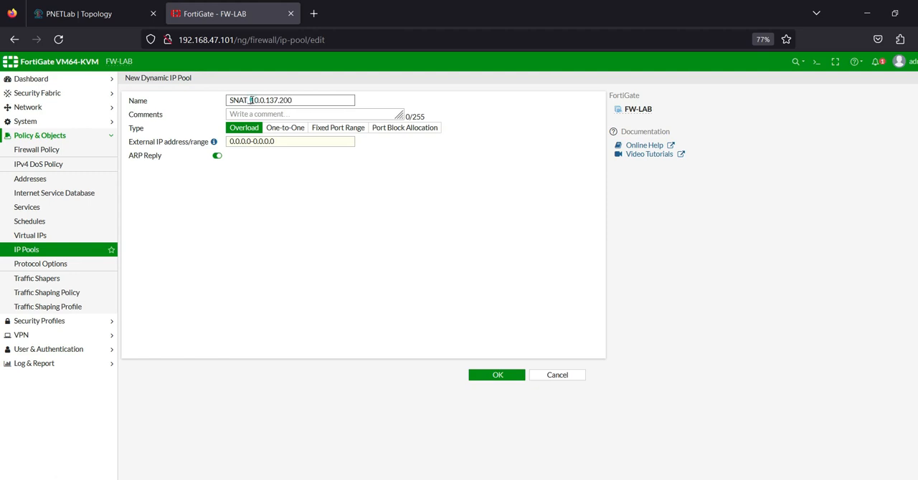
Step: Set the pool's external IP range to 10.0.137.200-10.0.137.200 and save it with the Overload type
drag(250, 100, 292, 100)
key(ctrl+c)
click(287, 141)
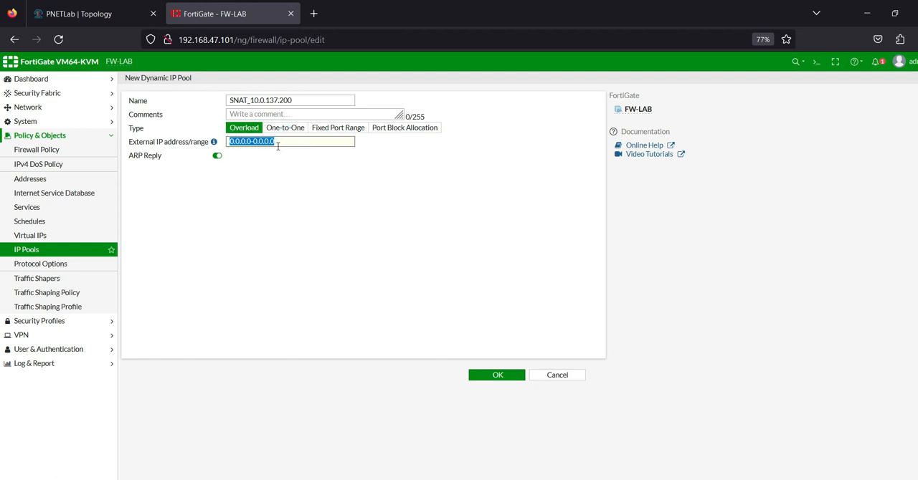
key(ctrl+v)
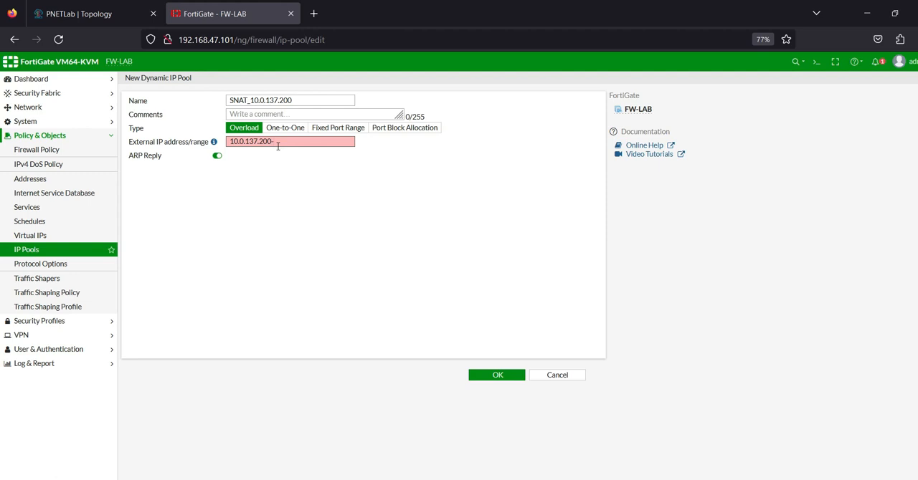
text(-)
key(ctrl+v)
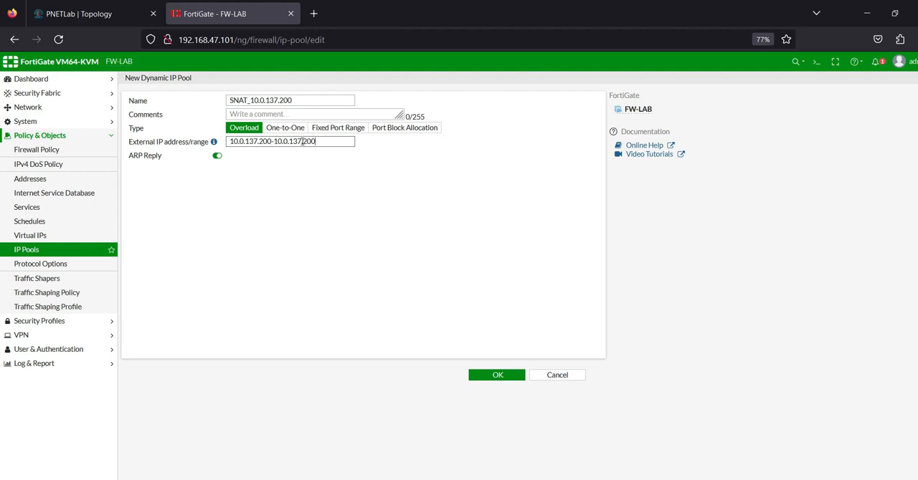
click(321, 141)
drag(320, 142, 214, 140)
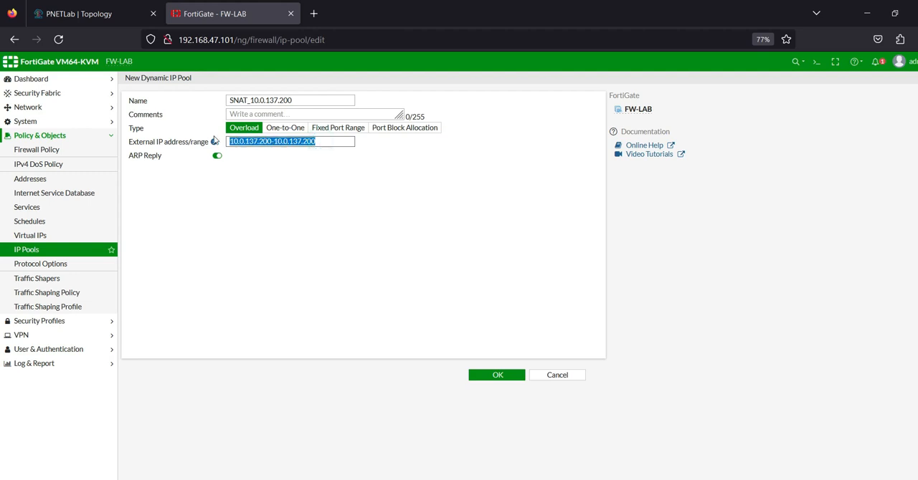
click(490, 375)
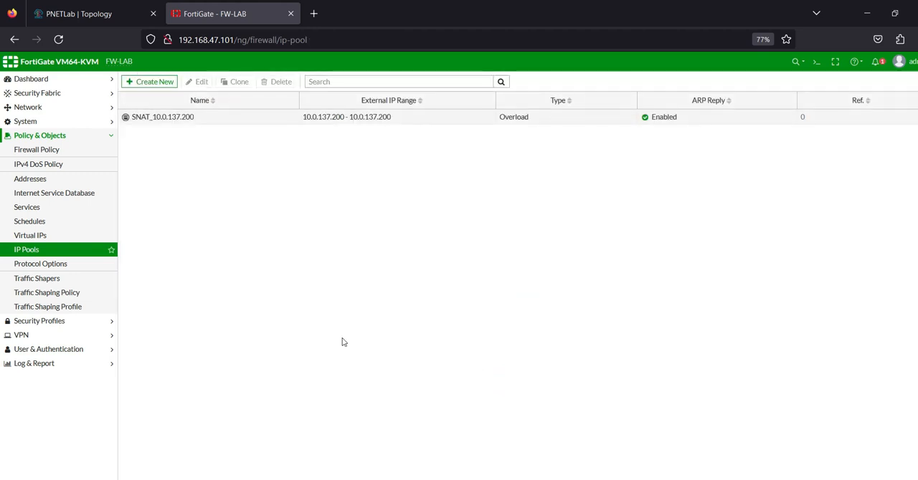
Step: Edit the INSIDE-to-INEt firewall policy to use the dynamic IP pool SNAT_10.0.137.200 for NAT and save the policy
click(39, 152)
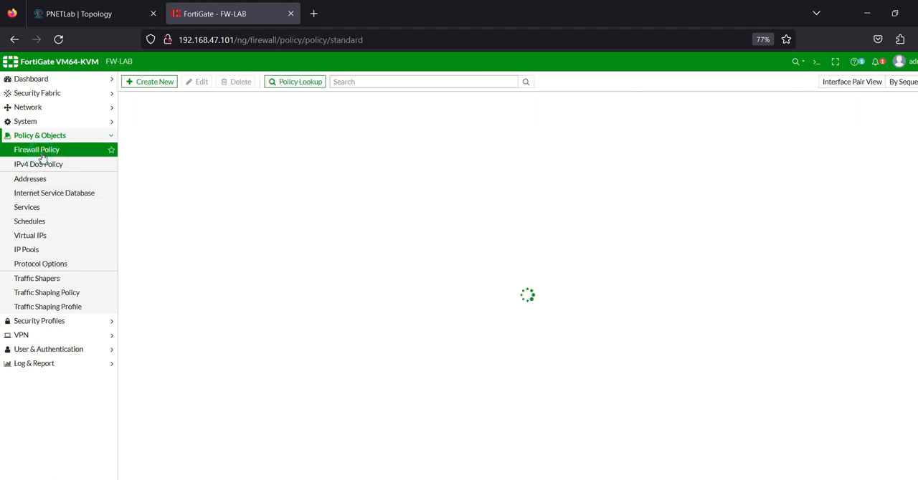
double_click(177, 151)
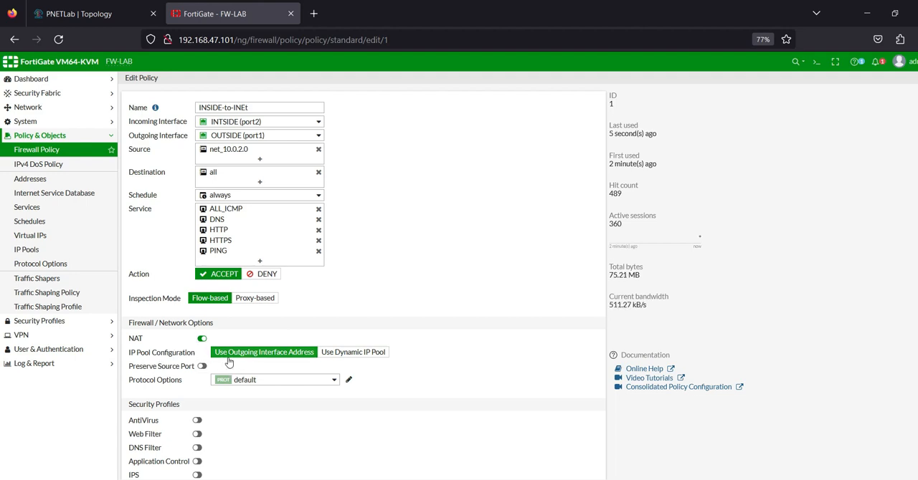
click(343, 357)
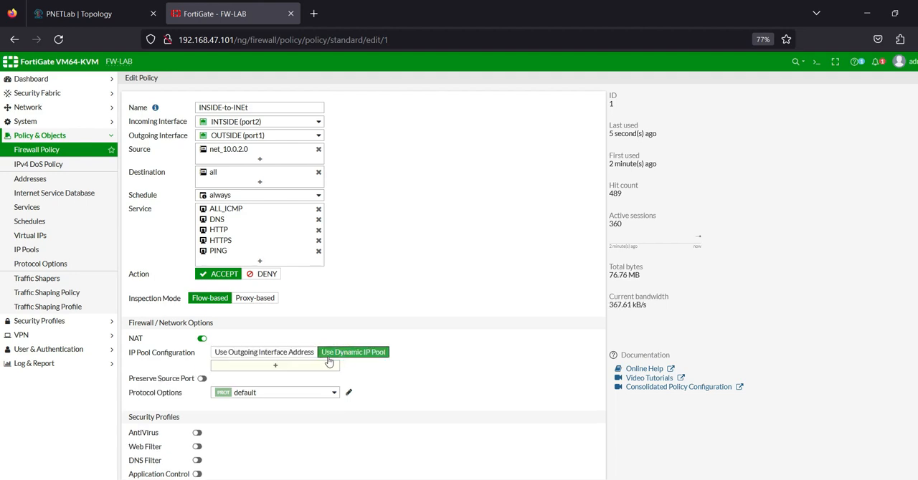
click(275, 368)
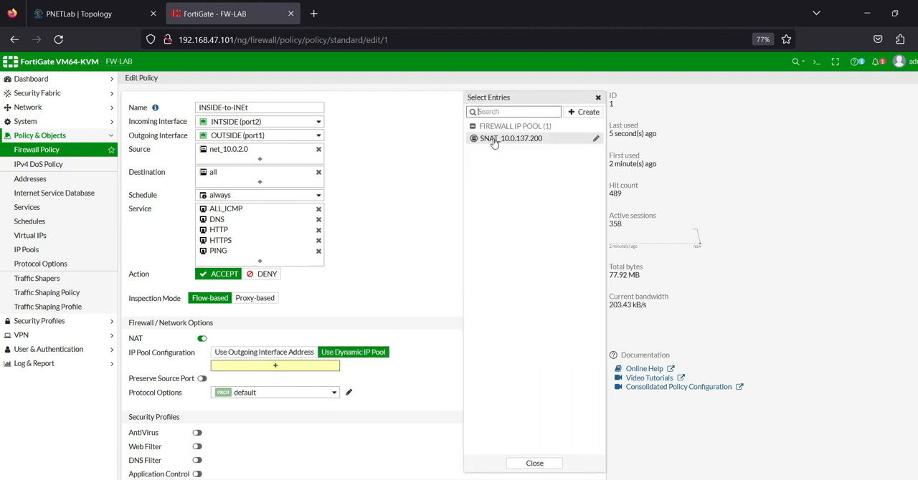
click(493, 140)
click(371, 241)
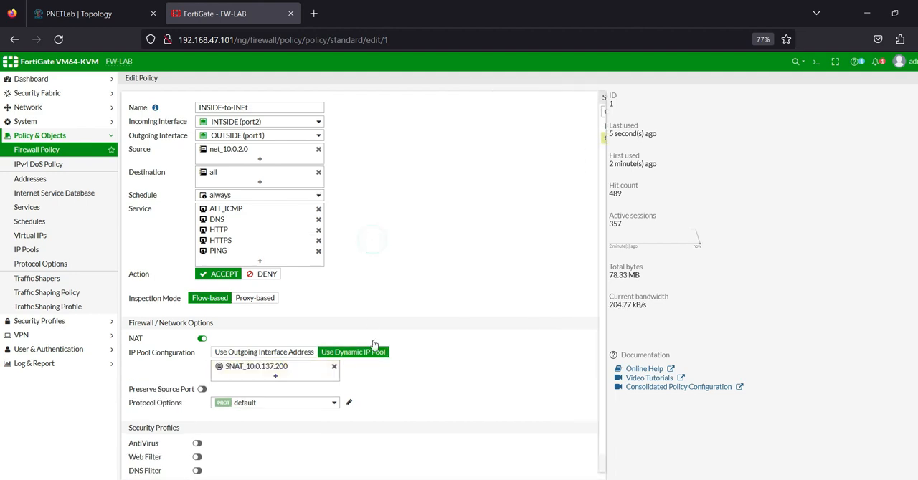
scroll(380, 357, down, 3)
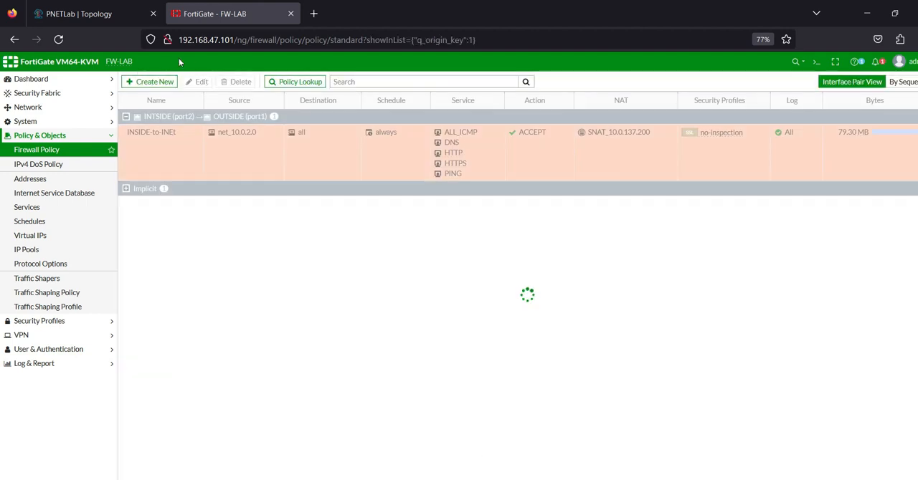
Step: Check the source NAT IP of the Forward Traffic log entries against the outside network in the PNETLab topology
click(55, 363)
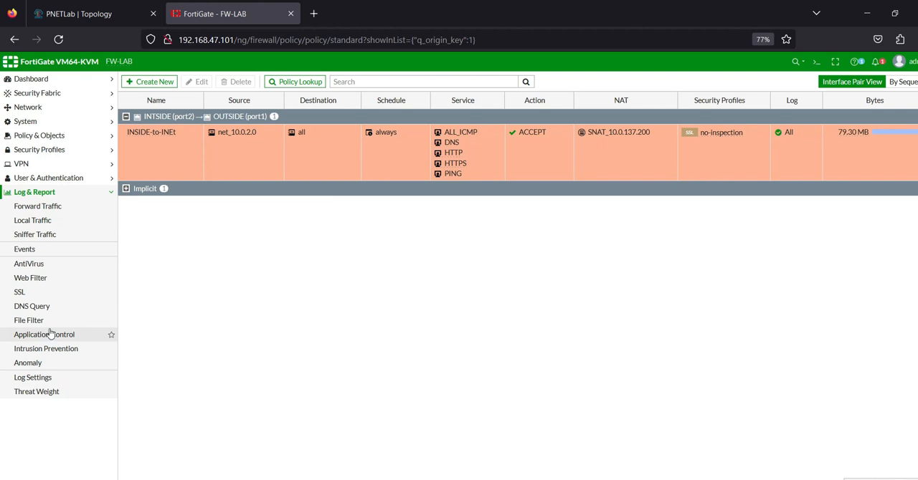
click(49, 210)
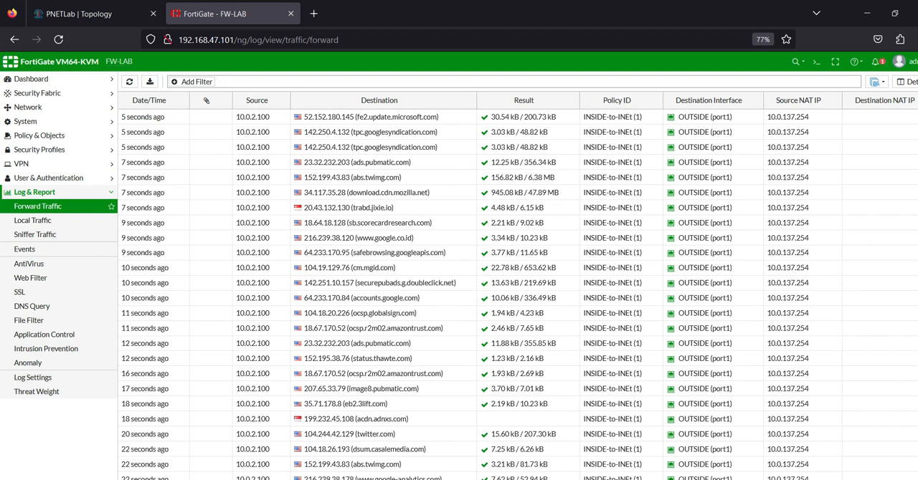
mouse_move(642, 479)
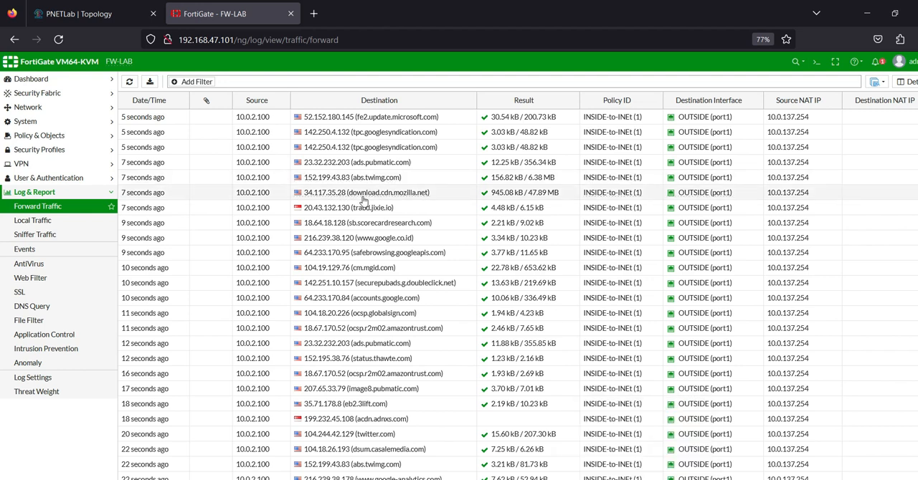
mouse_move(363, 198)
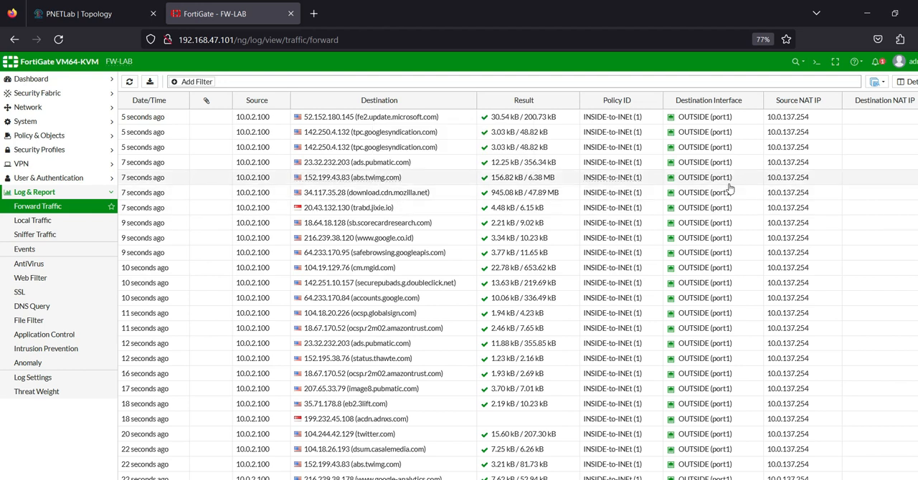
click(111, 13)
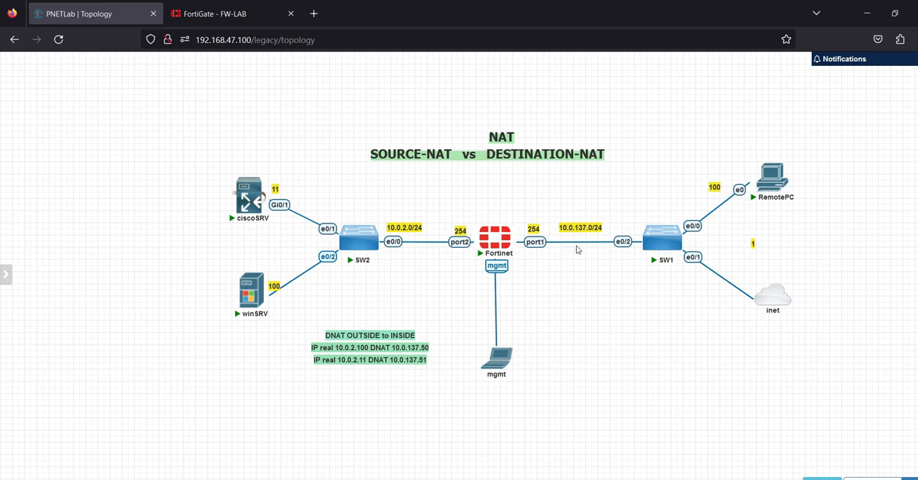
click(215, 13)
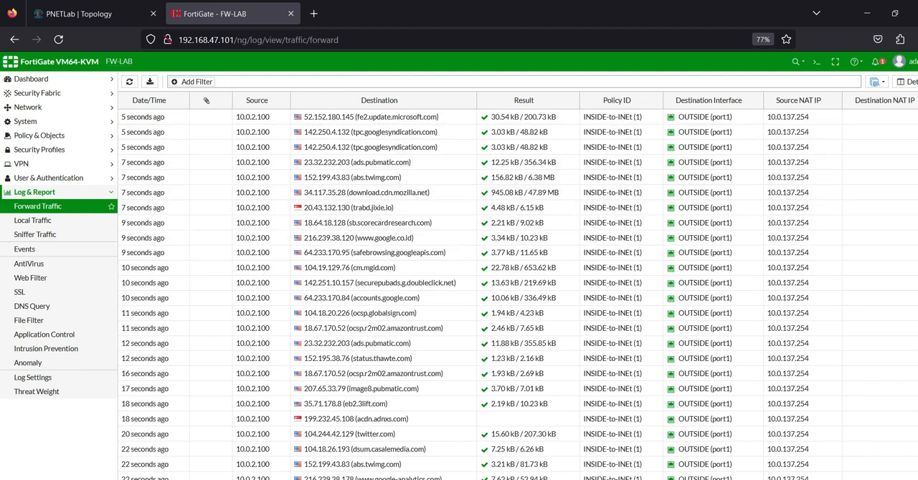
Step: Switch to the Fortinet console session in SuperPuTTY and log in as admin with the account password
click(623, 479)
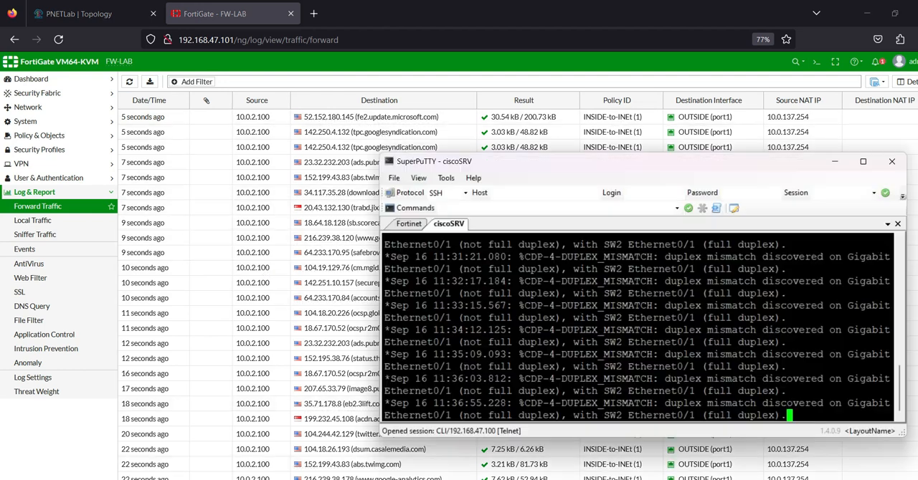
click(389, 224)
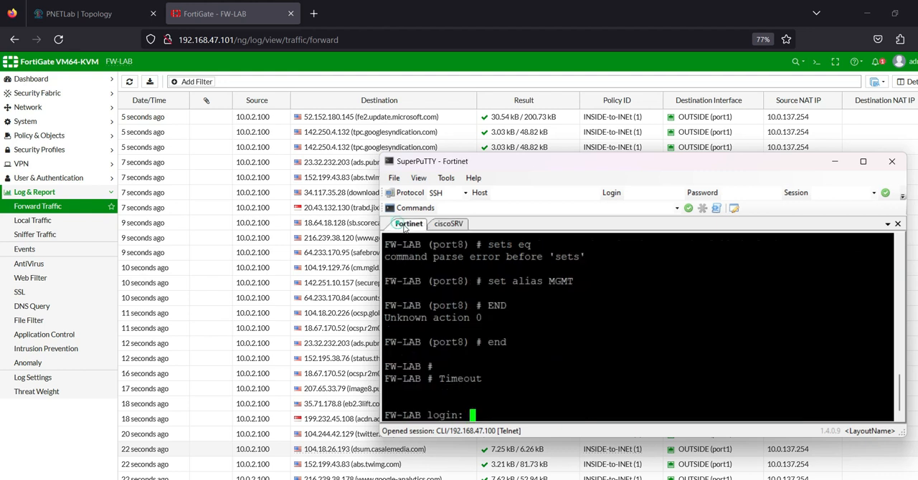
text(admin)
key(Return)
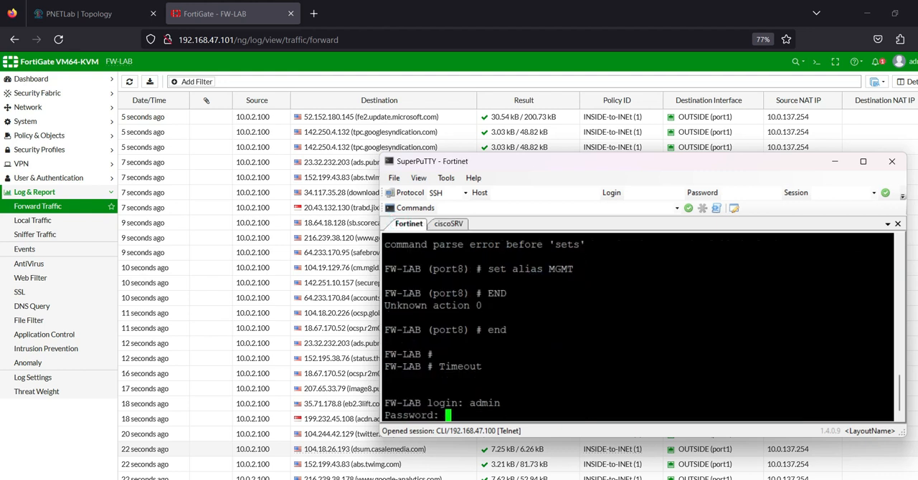
key(Return)
Step: Delete all local FortiGate logs with the command execute log delete-all, running it again to confirm the deletion
text(execute )
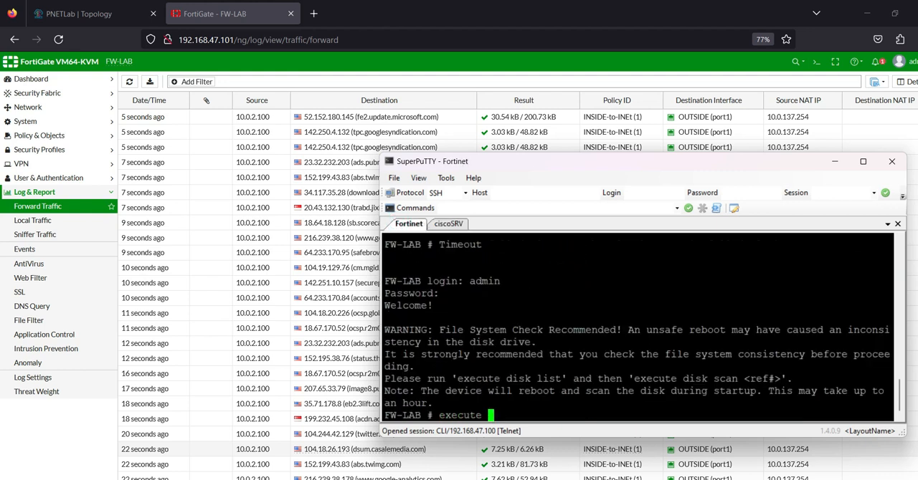
text(lof)
text( delete)
key(BackSpace)
text(-all)
key(Return)
key(y)
key(Up)
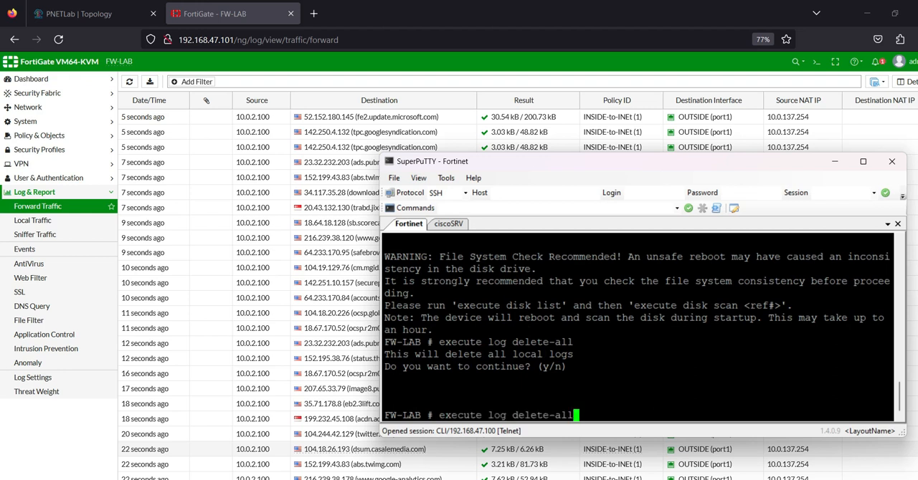
key(Return)
text(y)
key(Return)
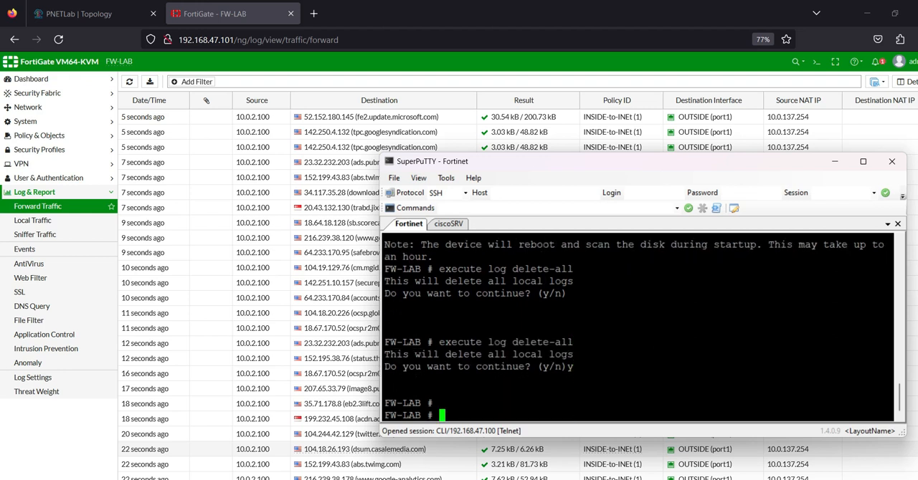
drag(442, 340, 562, 334)
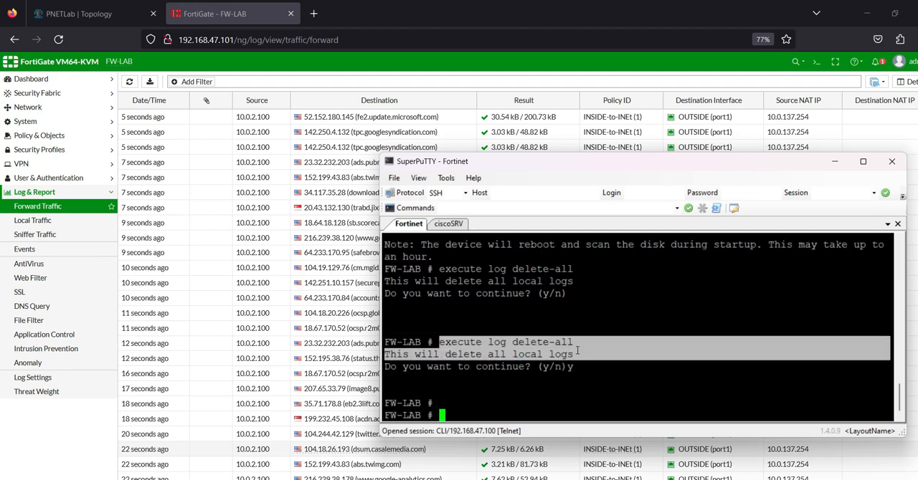
Step: Return to the FortiGate web interface and refresh the Forward Traffic log
click(286, 78)
click(130, 84)
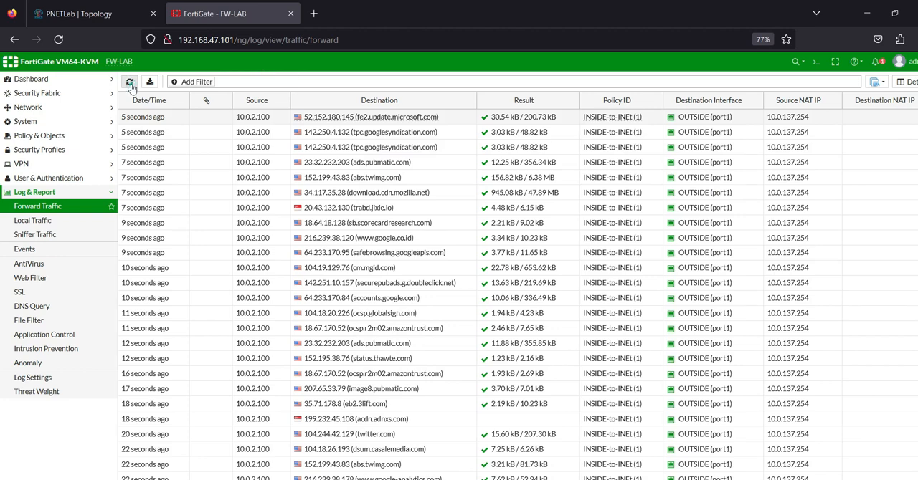
click(130, 84)
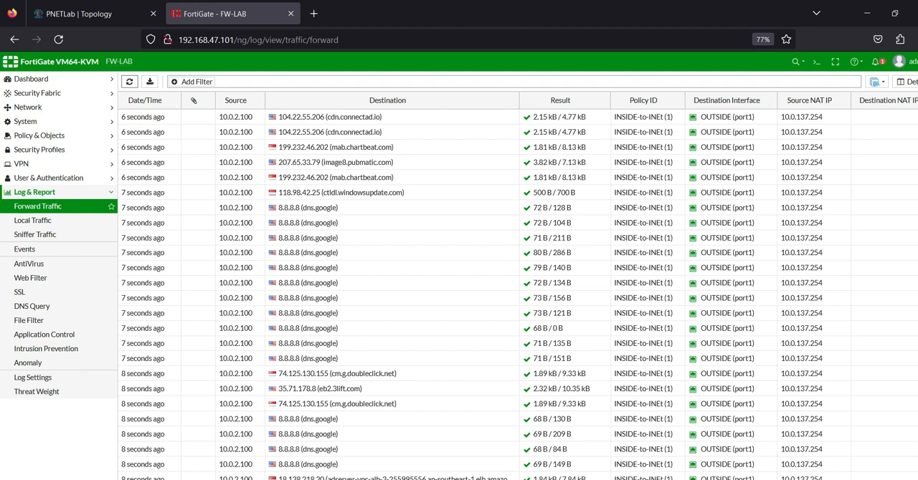
Step: Run execute log delete-all once more in the Fortinet console, confirm it, and refresh the Forward Traffic log
key(alt+Tab)
click(559, 373)
key(Up)
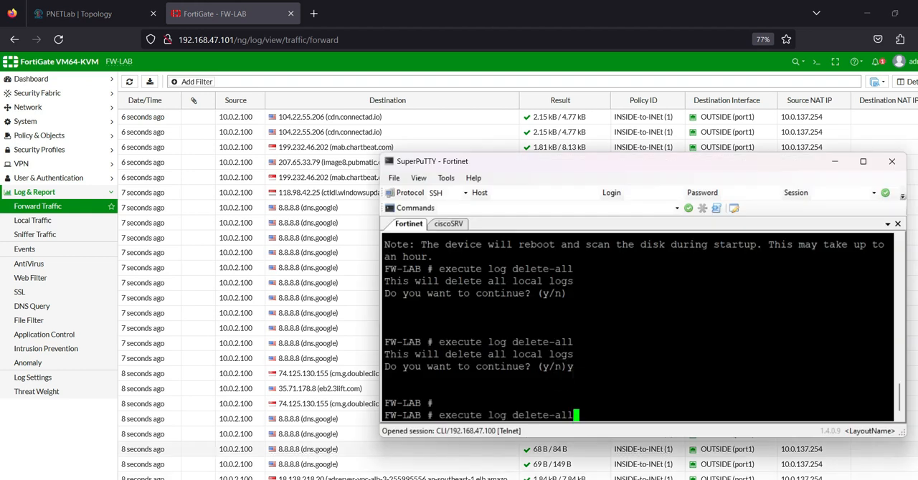
key(Return)
text(y)
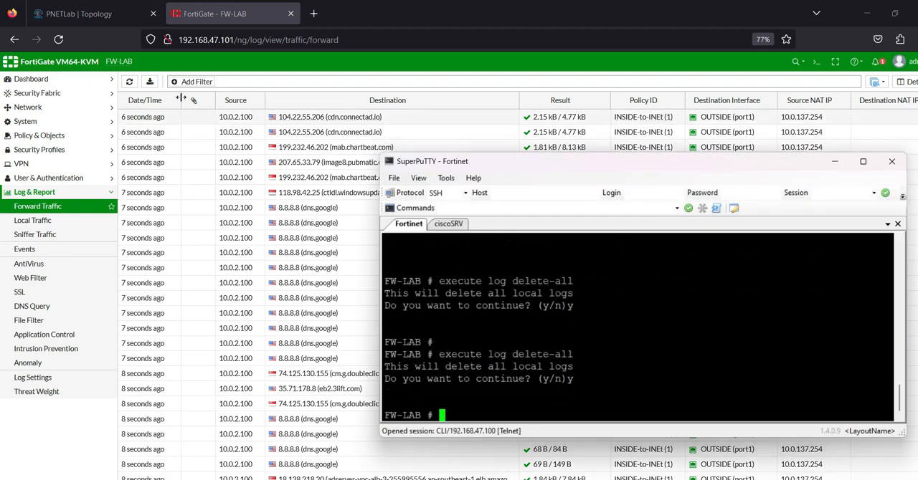
click(131, 83)
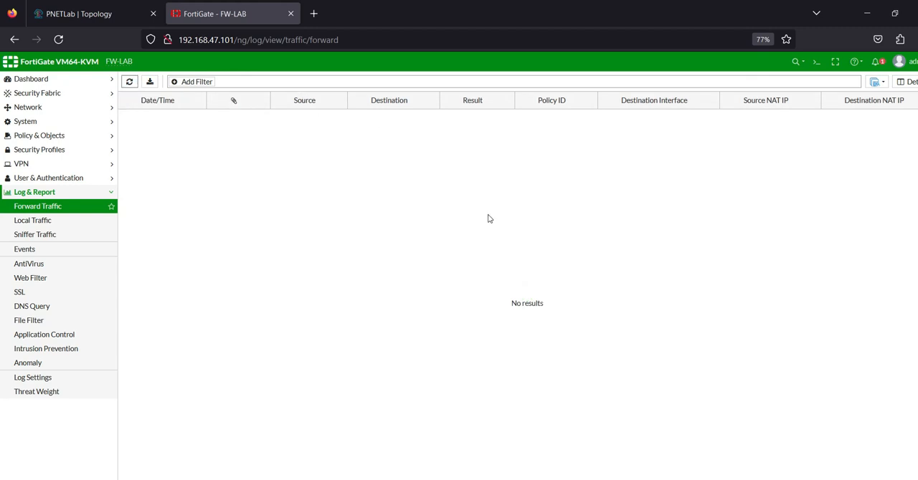
Step: Switch to the winSRV virtual machine window and load facebook.com in the browser tab showing twitter.com
key(alt+Tab)
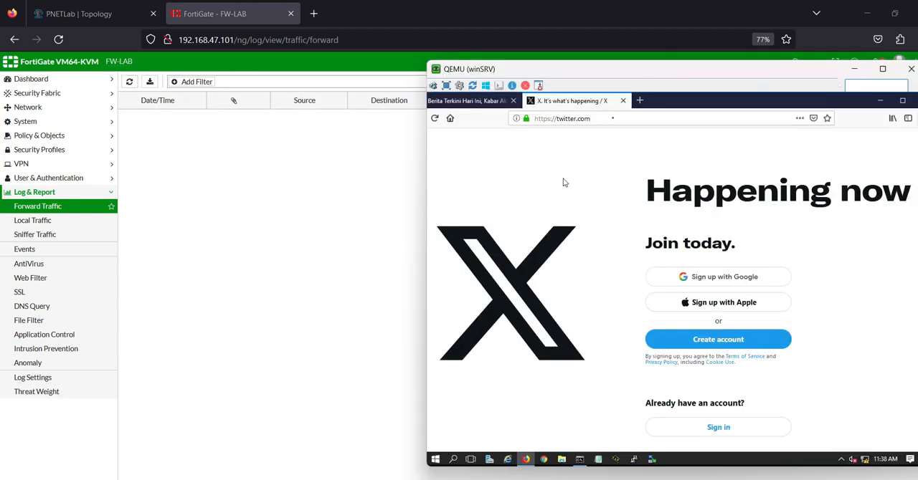
click(612, 117)
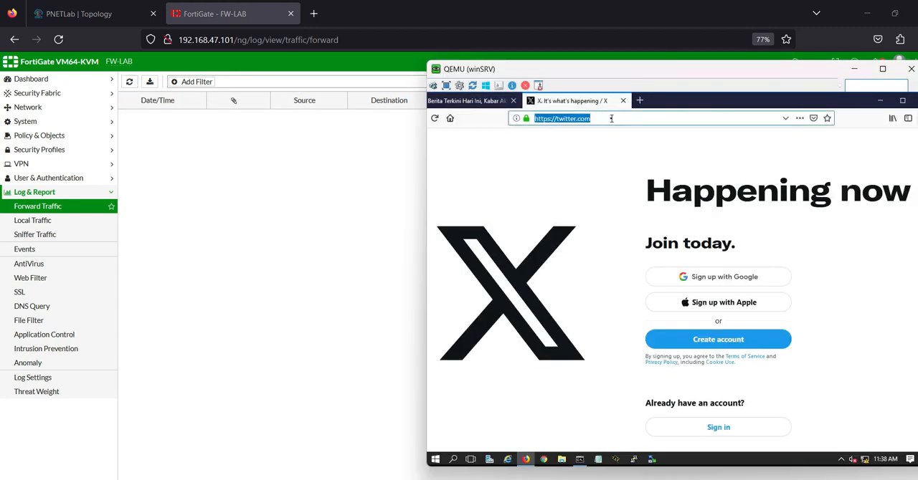
text(k)
key(BackSpace)
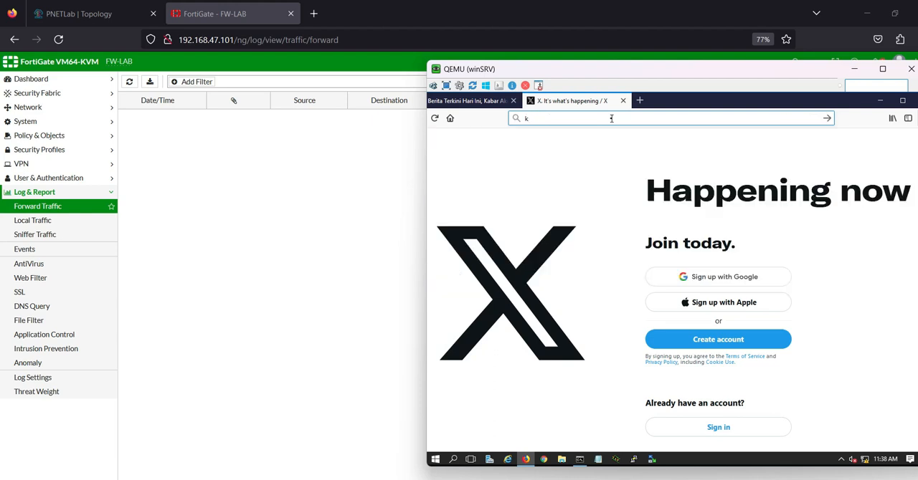
text(fa)
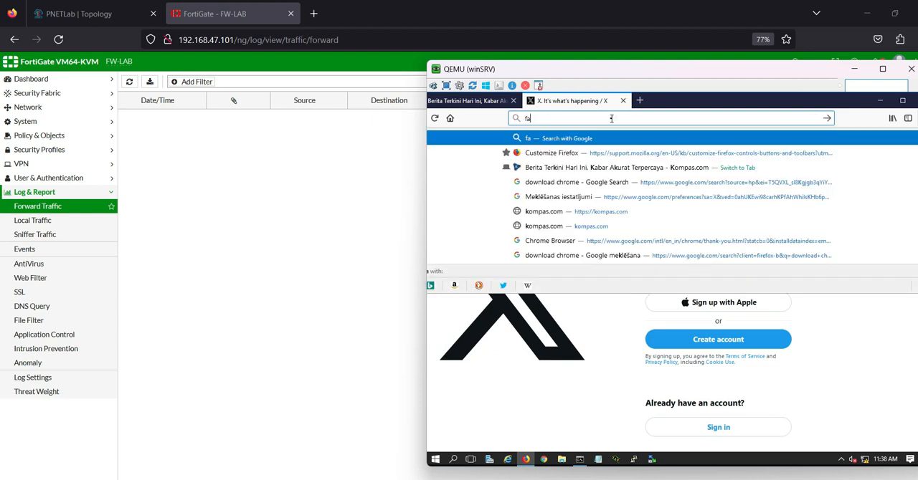
text(cebook.com)
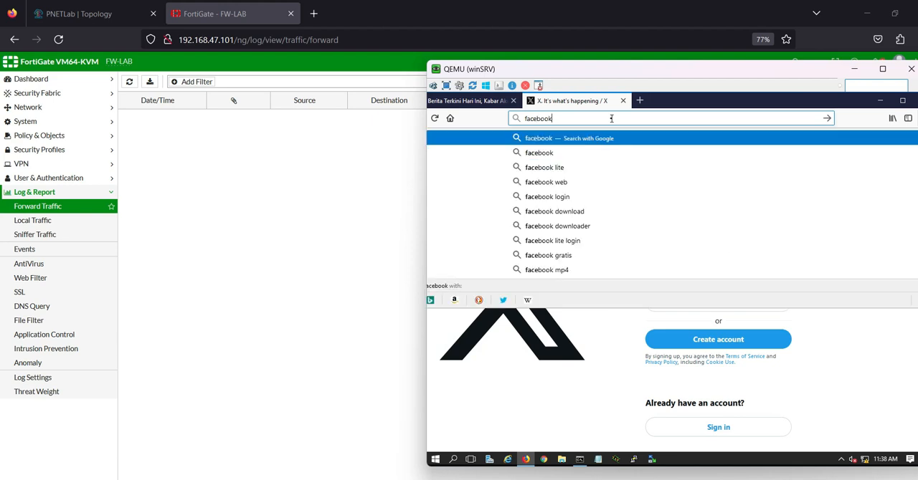
key(Return)
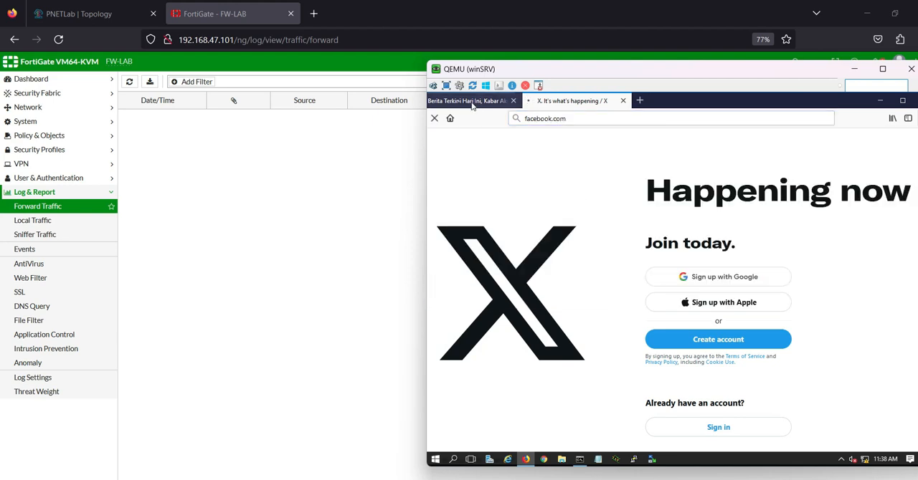
click(458, 103)
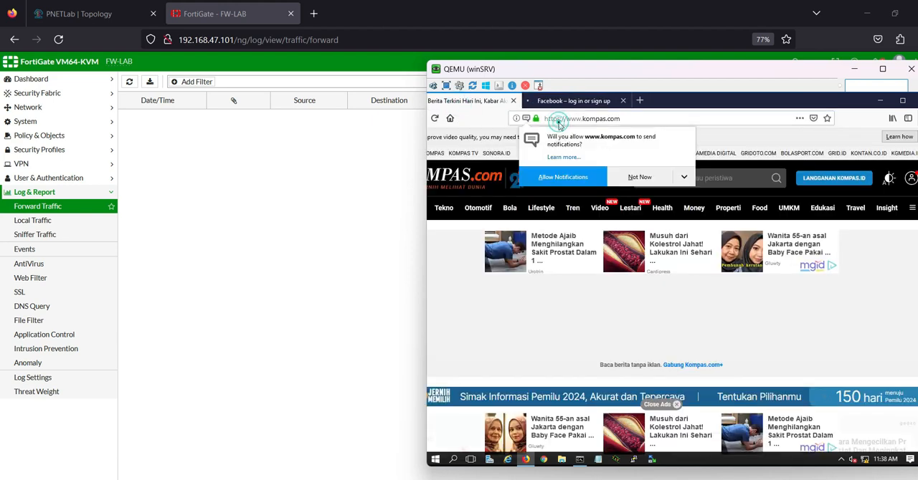
click(567, 119)
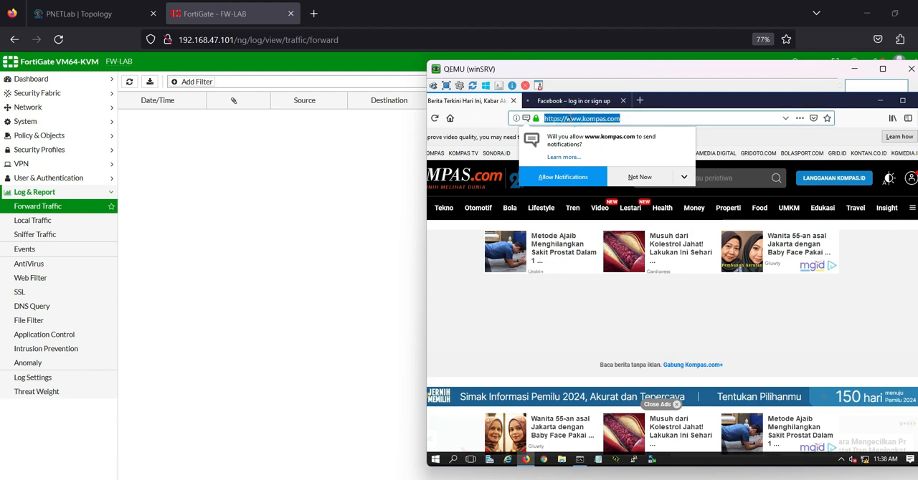
click(569, 119)
key(Return)
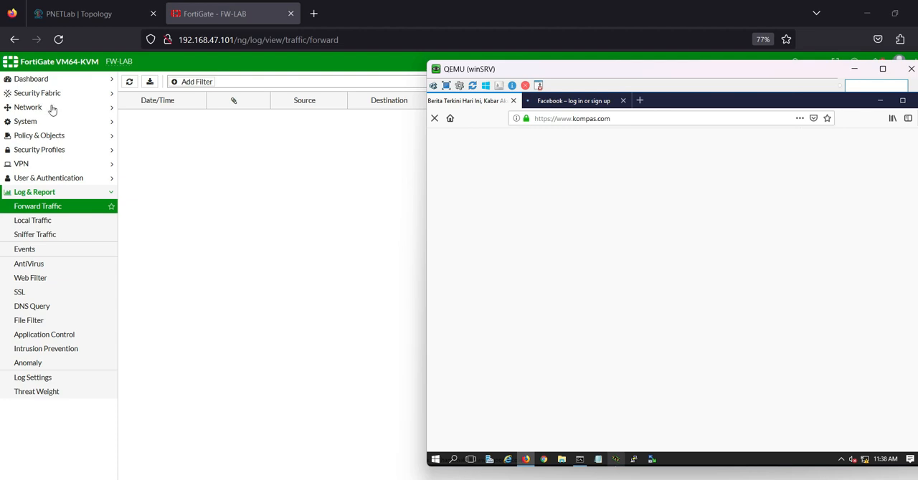
Step: Switch to the ciscoSRV console session in SuperPuTTY and ping 8.8.8.8
click(79, 14)
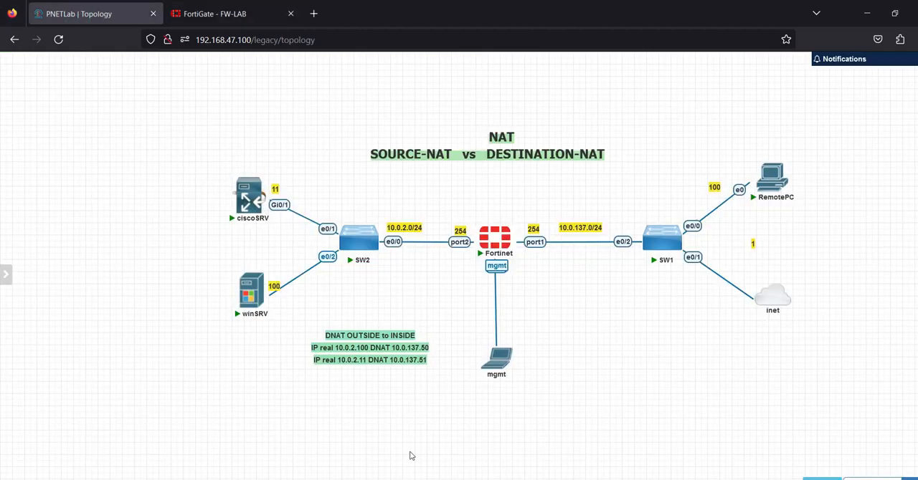
key(alt+Tab)
click(564, 329)
text(p)
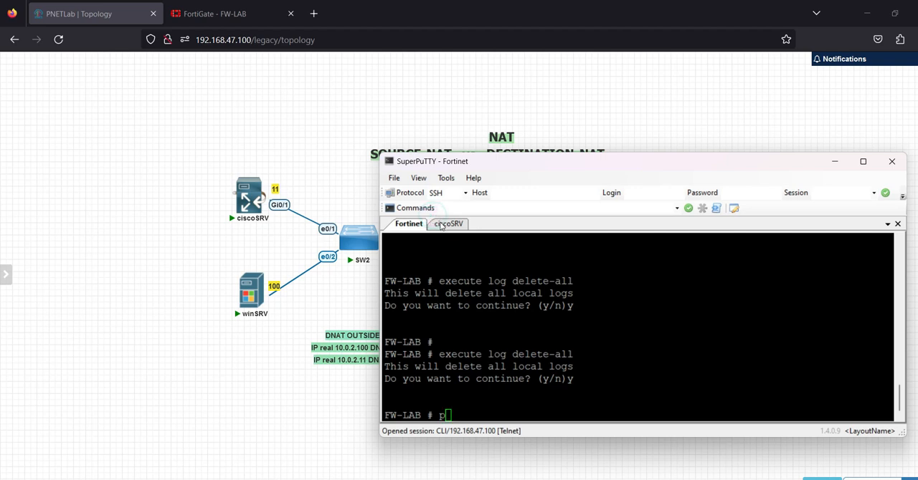
click(446, 223)
key(Return)
key(Return)
text(p)
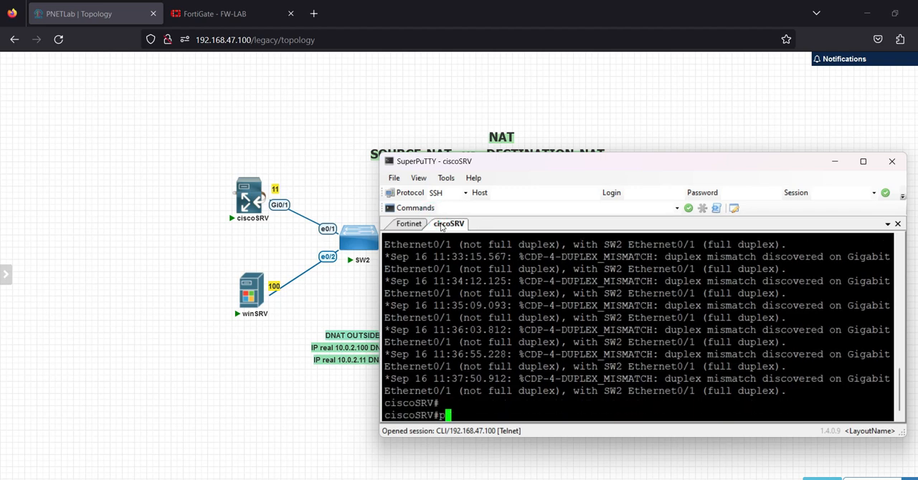
text(ing 8.8.8.8)
key(Return)
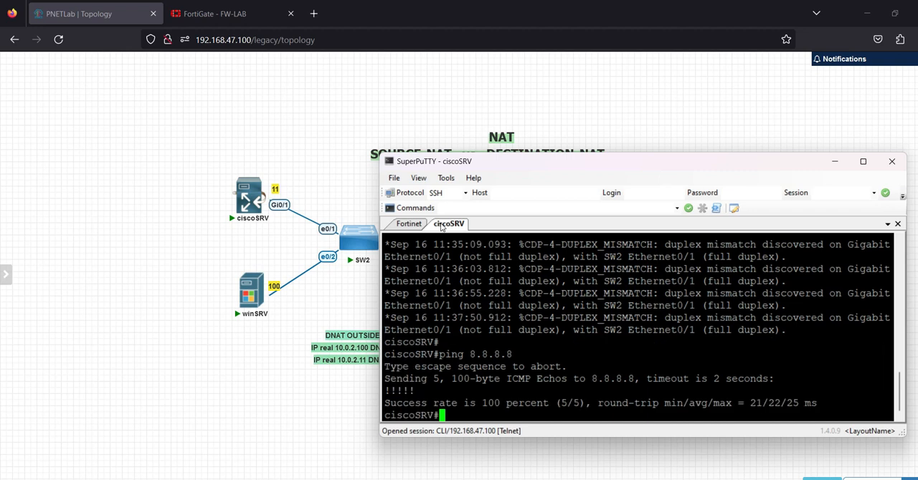
Step: Ping 8.8.4.4 from the ciscoSRV console, running the command twice
key(Up)
key(BackSpace)
key(BackSpace)
key(BackSpace)
text(4.4)
key(Return)
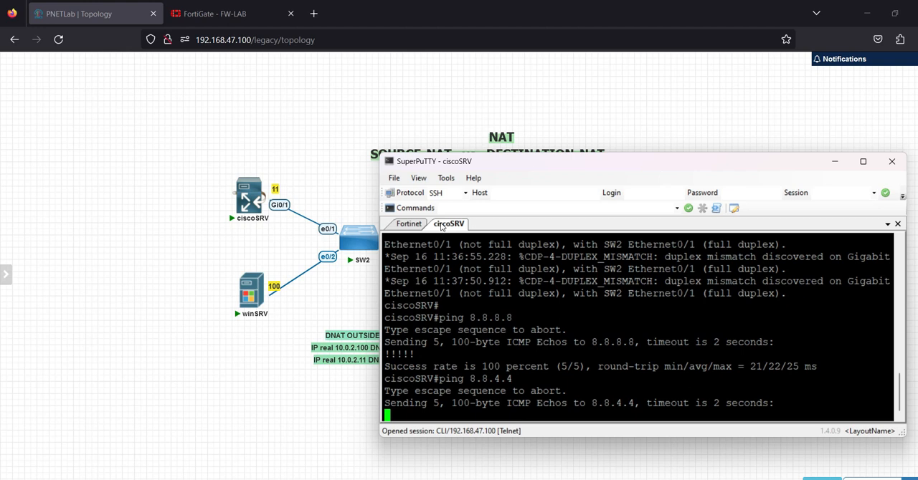
key(Return)
key(Up)
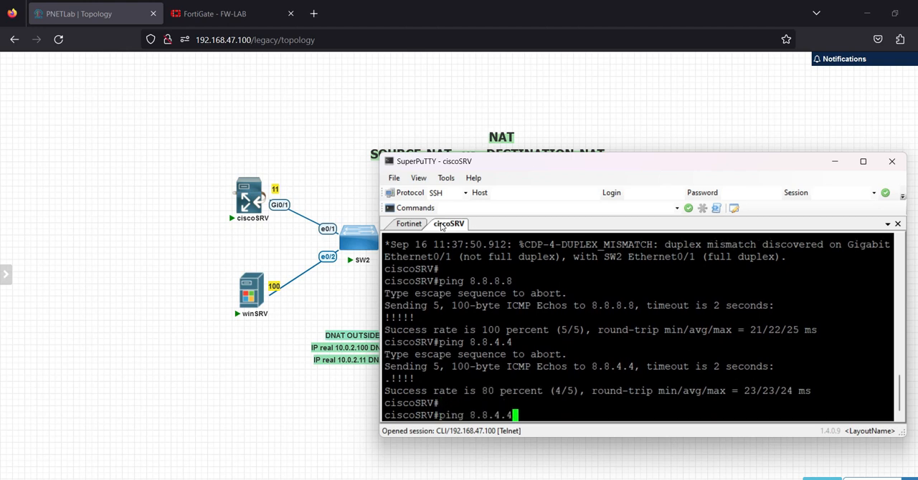
key(Return)
Step: Return to the FortiGate web interface, refresh the Forward Traffic log and examine the Source NAT IP of the newest entries
click(334, 117)
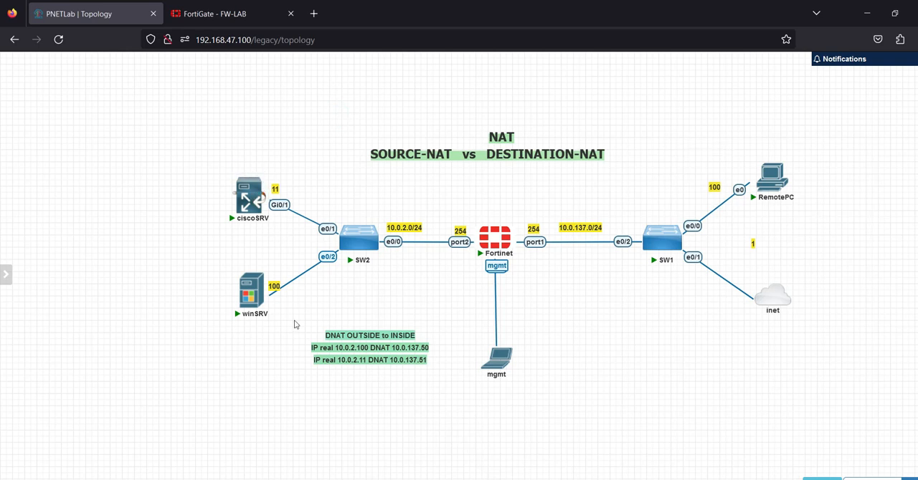
mouse_move(678, 228)
click(210, 18)
click(131, 84)
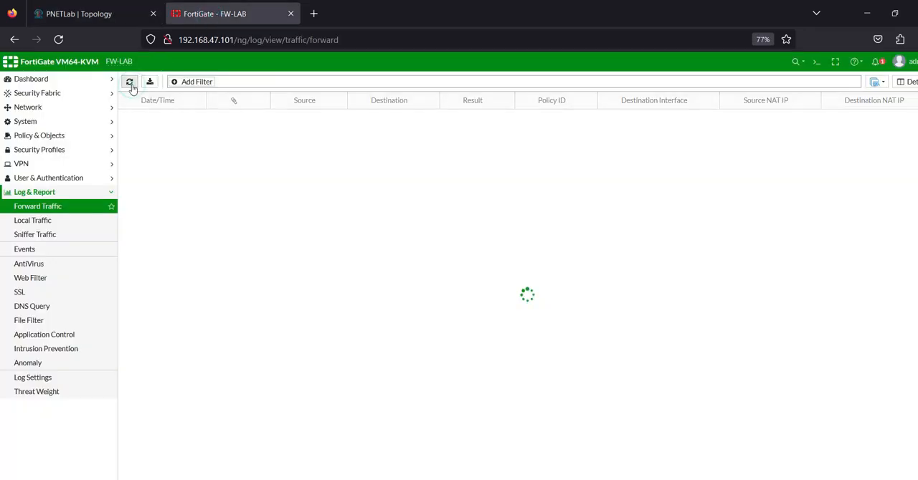
click(802, 121)
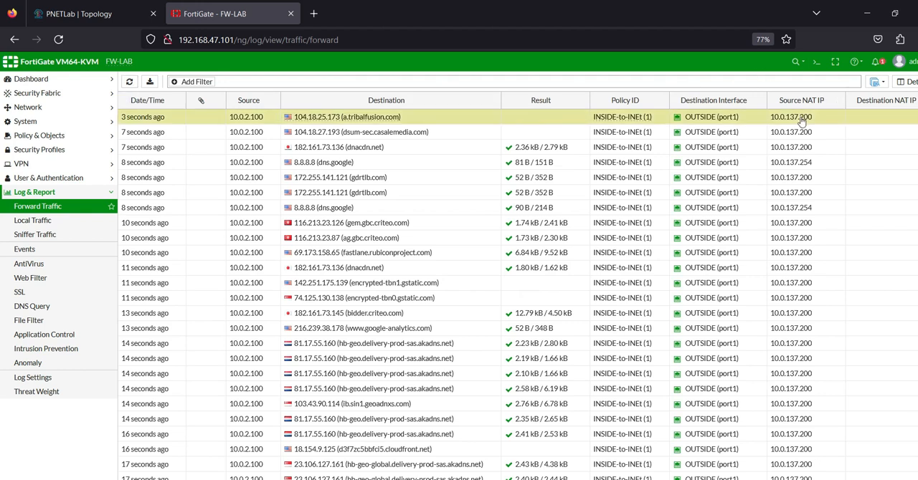
click(795, 146)
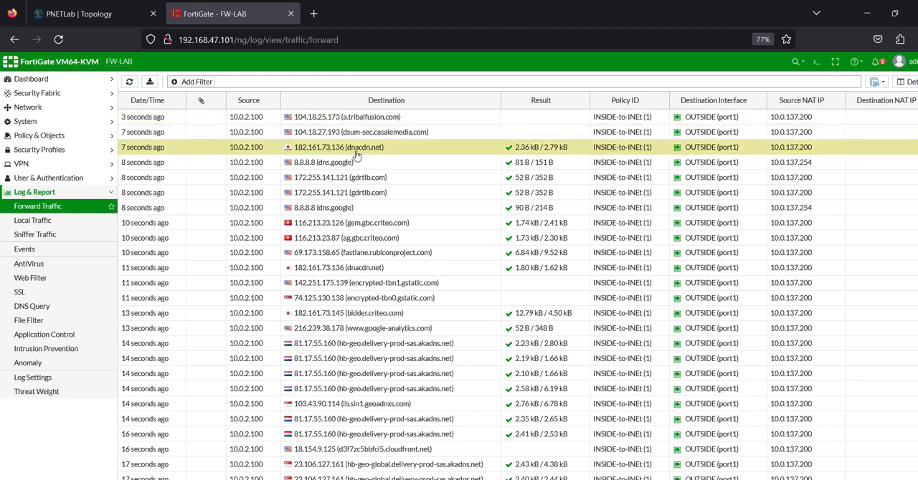
Step: Review the annotated NAT diagram in Paint, and return to the PNETLab topology in the browser
key(alt+Tab)
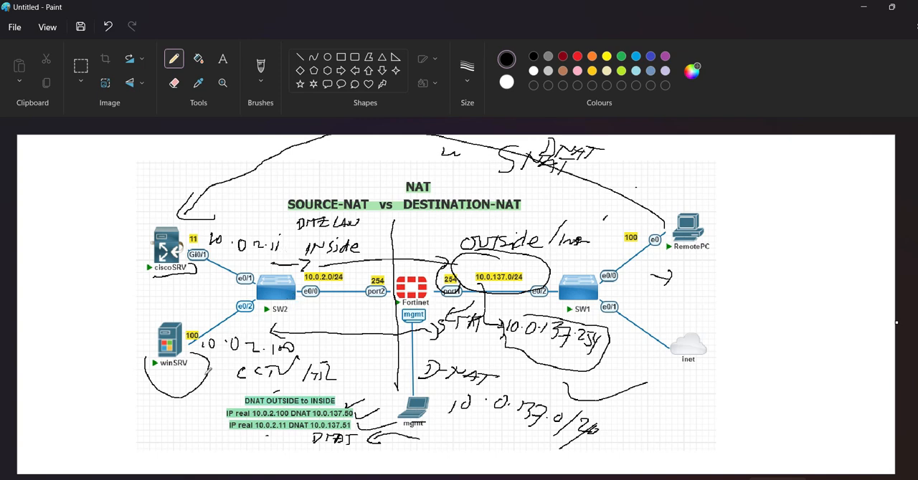
key(alt+Tab)
click(99, 12)
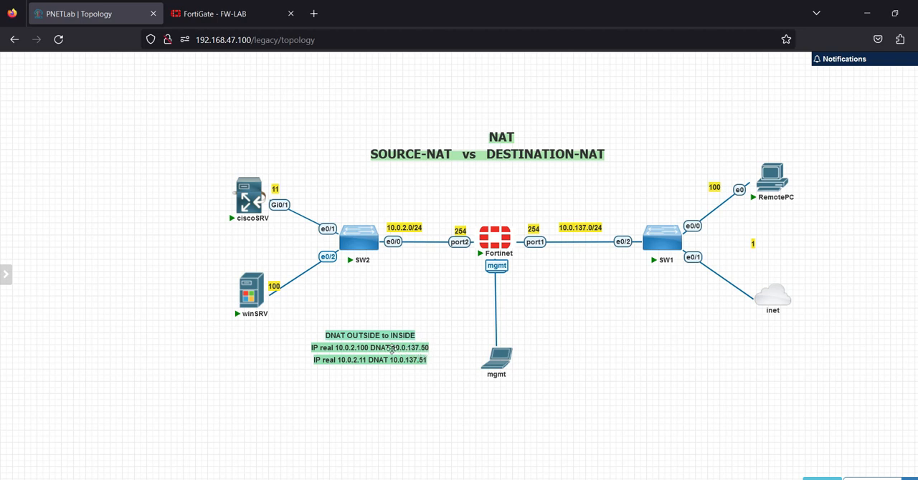
Step: Switch to the FortiGate web interface and start a new virtual IP, checking the DNAT addresses in the PNETLab topology
mouse_move(262, 289)
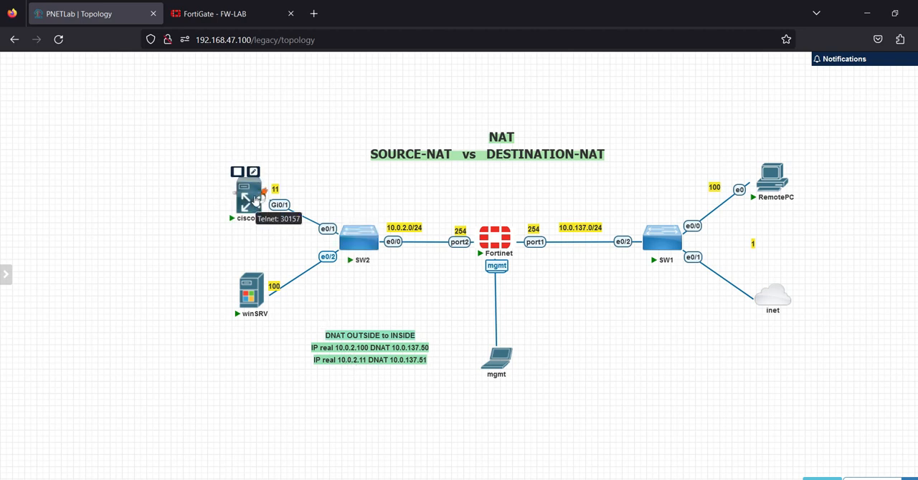
click(215, 14)
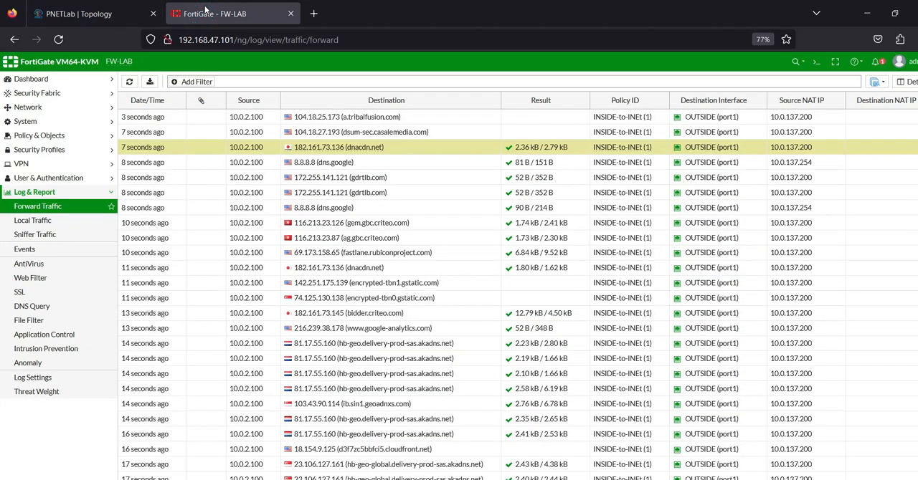
click(41, 136)
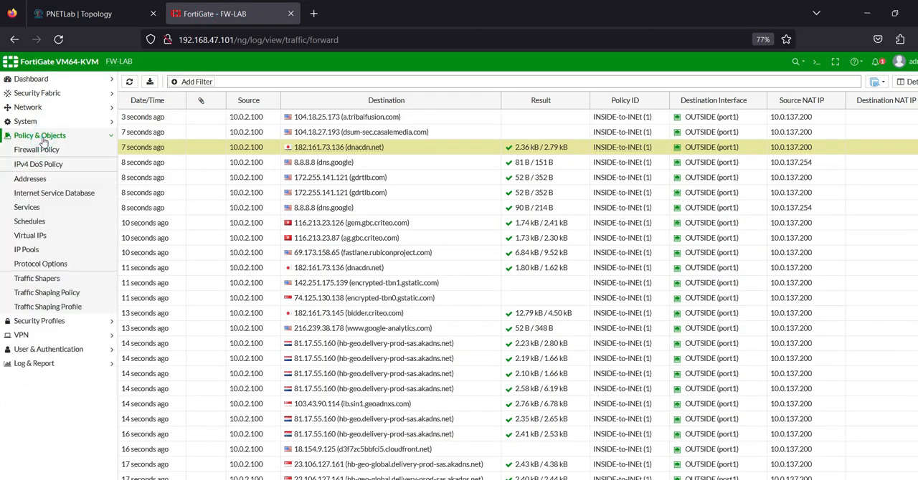
click(43, 240)
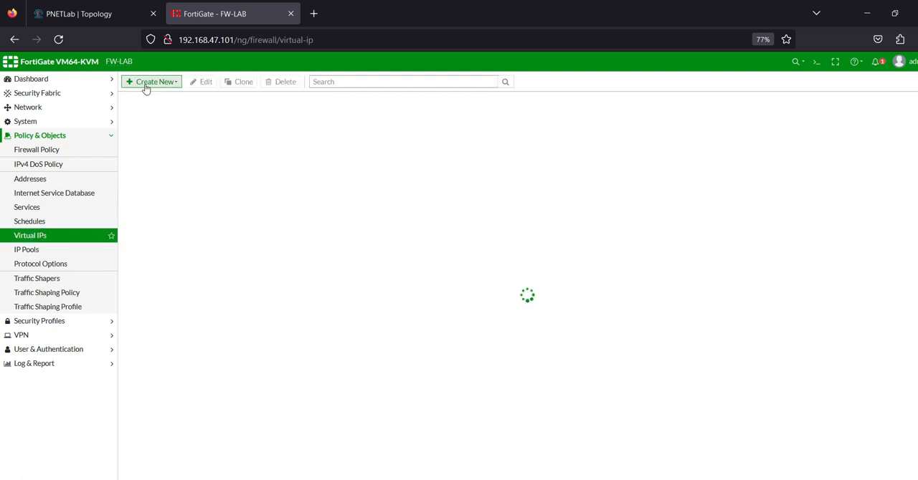
click(145, 85)
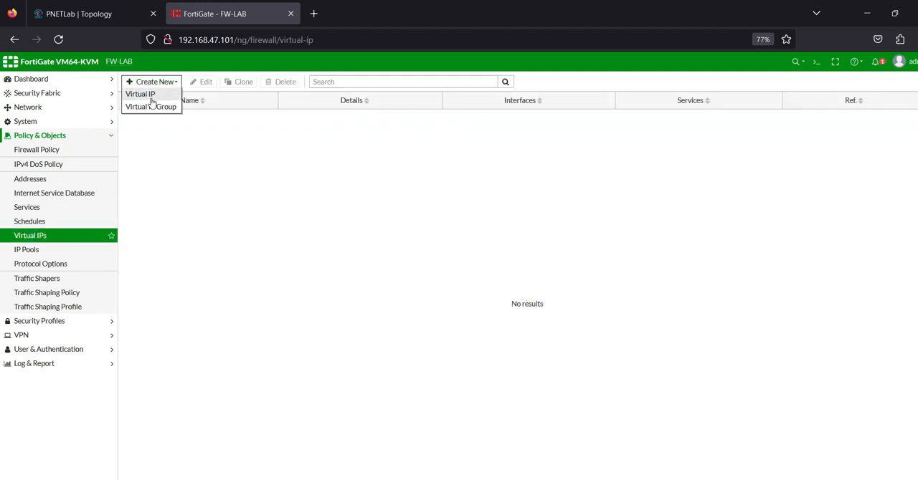
click(150, 93)
click(94, 19)
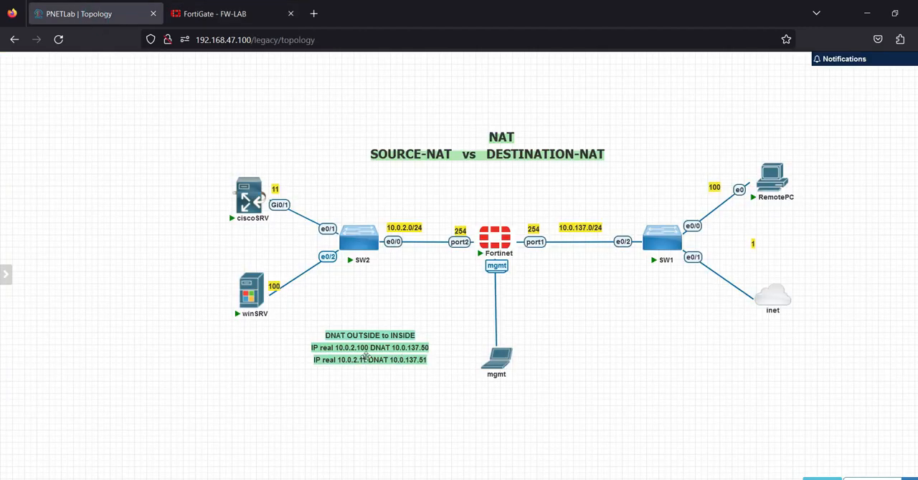
click(244, 14)
Step: Name the new virtual IP DNAT_10.0.137.50
click(230, 114)
key(Caps_Lock)
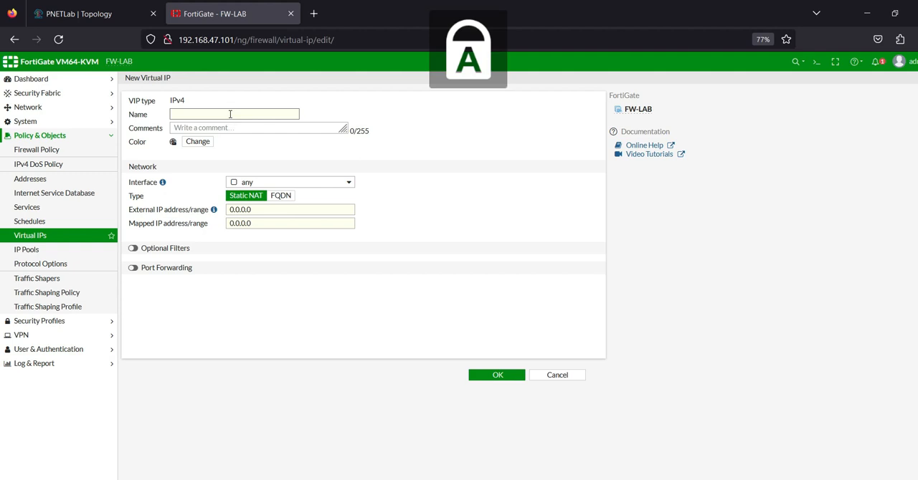
text(NAT)
key(BackSpace)
text(D)
key(Caps_Lock)
text(_10.0.137.50)
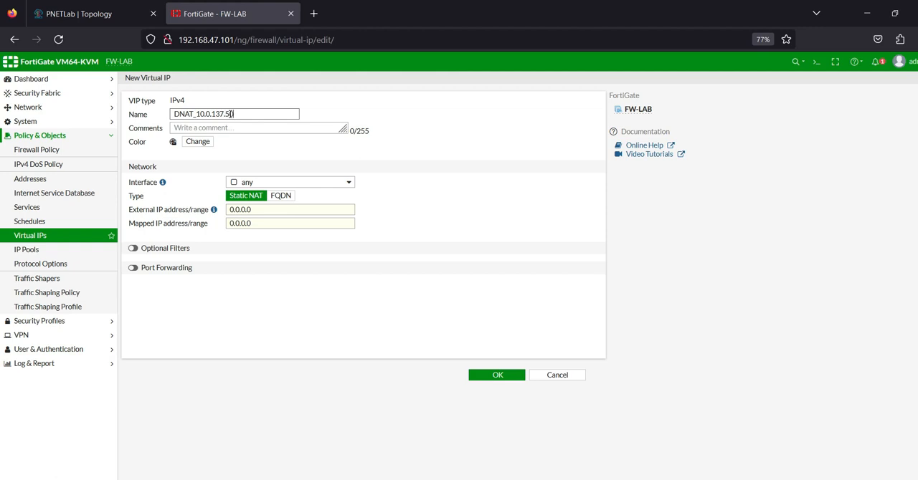
Step: Copy the address from the virtual IP's name and set the external IP address to 10.0.137.50
drag(197, 115, 271, 117)
key(ctrl+c)
click(99, 16)
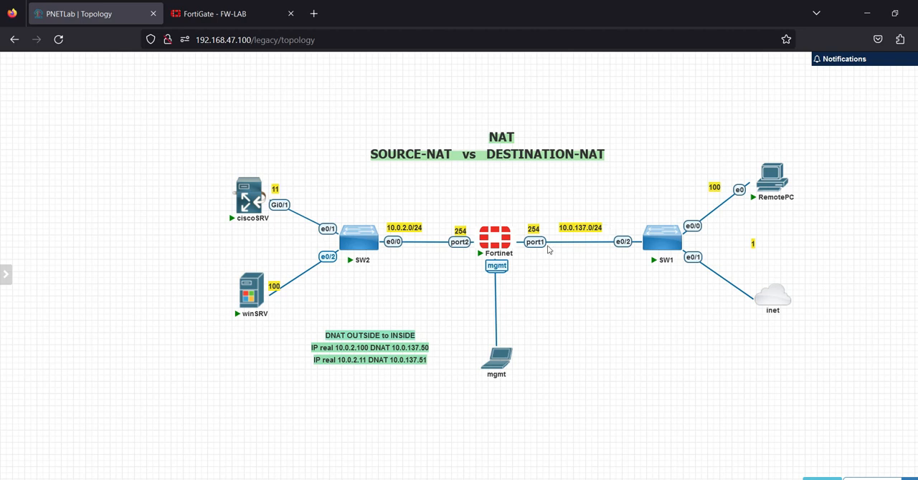
click(212, 13)
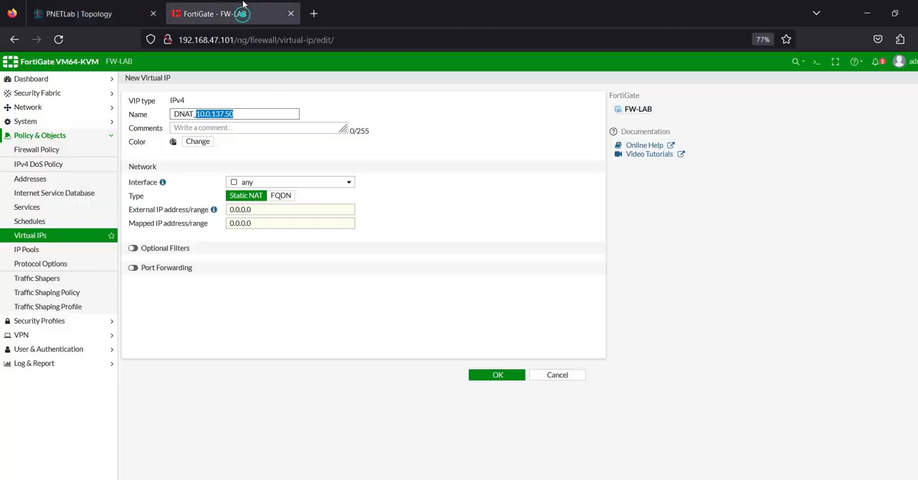
click(276, 209)
key(ctrl+v)
Step: Set the mapped IP address to 10.0.2.100, check it against the topology, copy the virtual IP's name and save the virtual IP
click(269, 223)
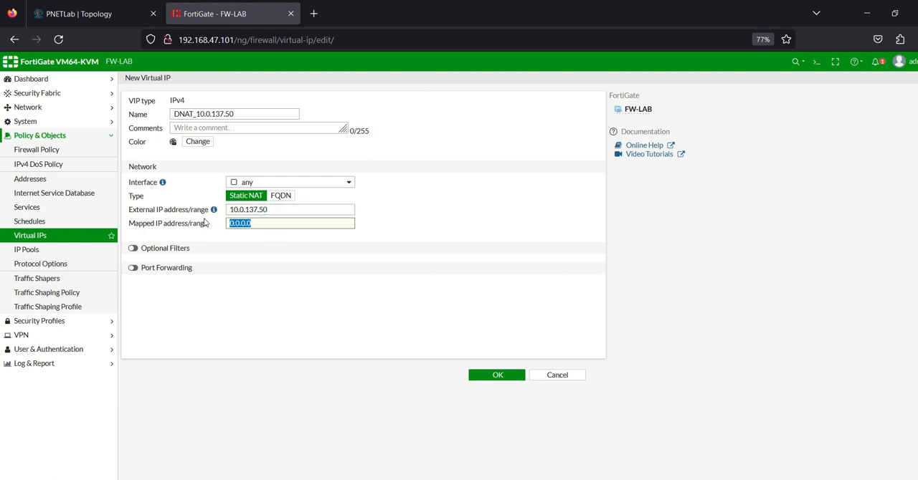
text(1)
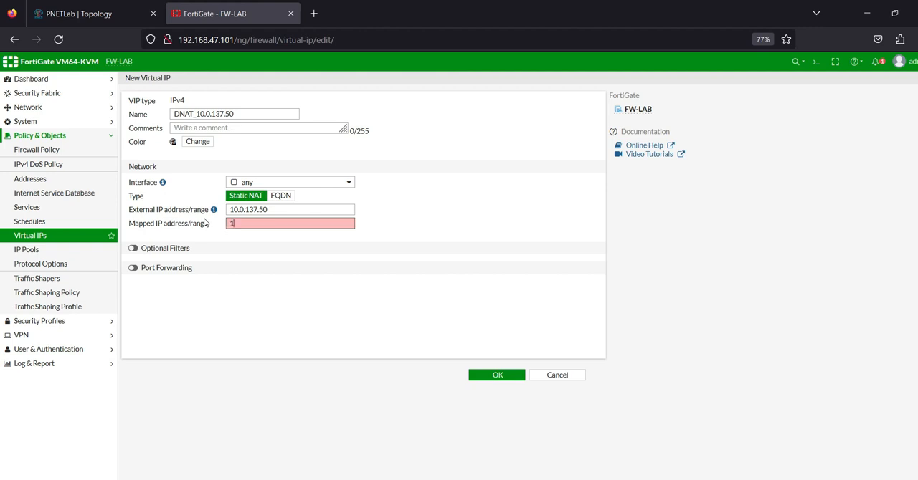
text(0.0.2.100)
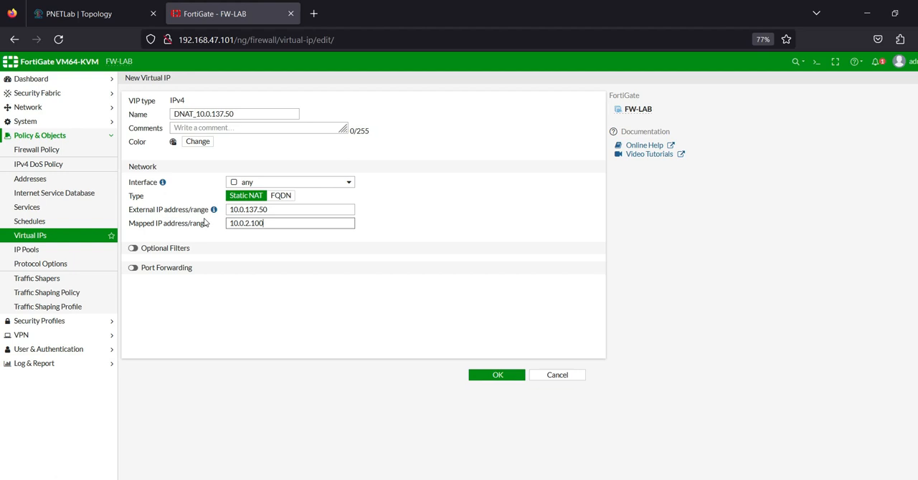
click(57, 13)
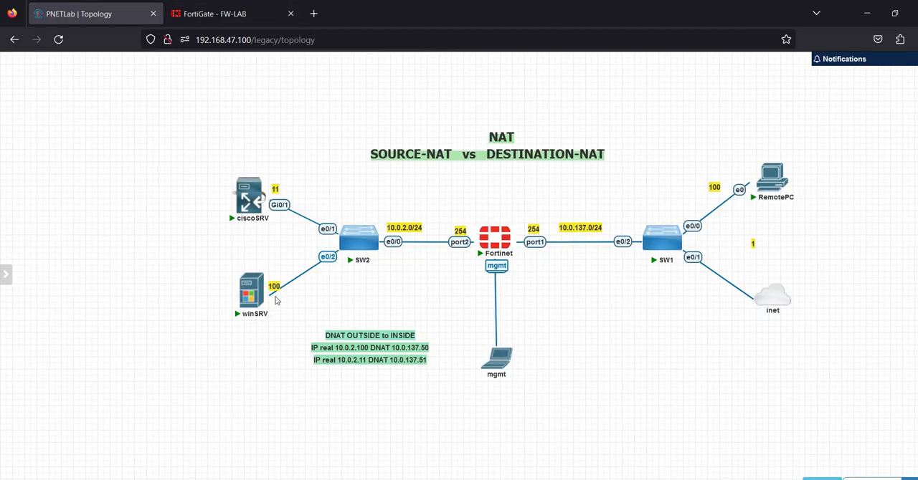
click(215, 13)
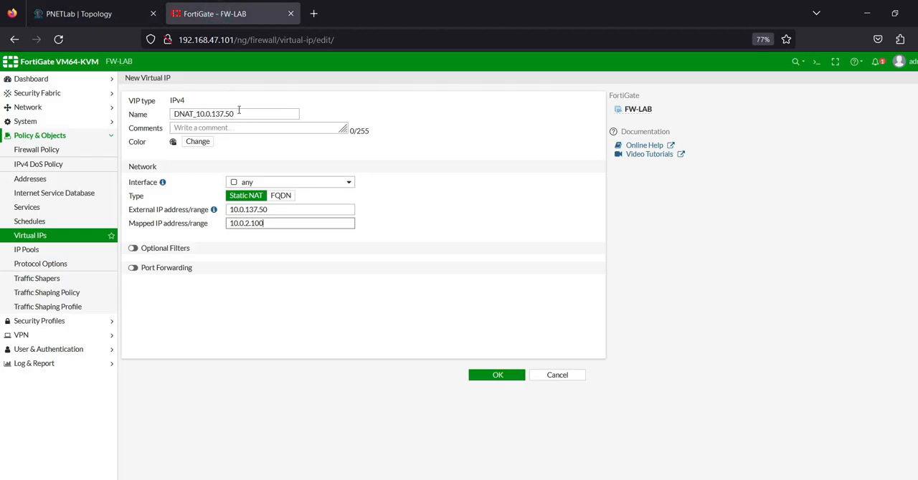
drag(239, 112, 107, 89)
key(ctrl+c)
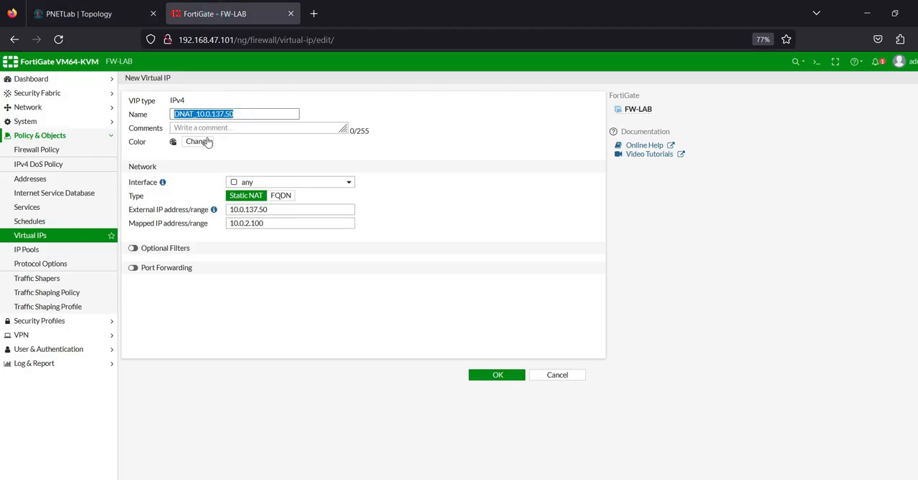
click(484, 375)
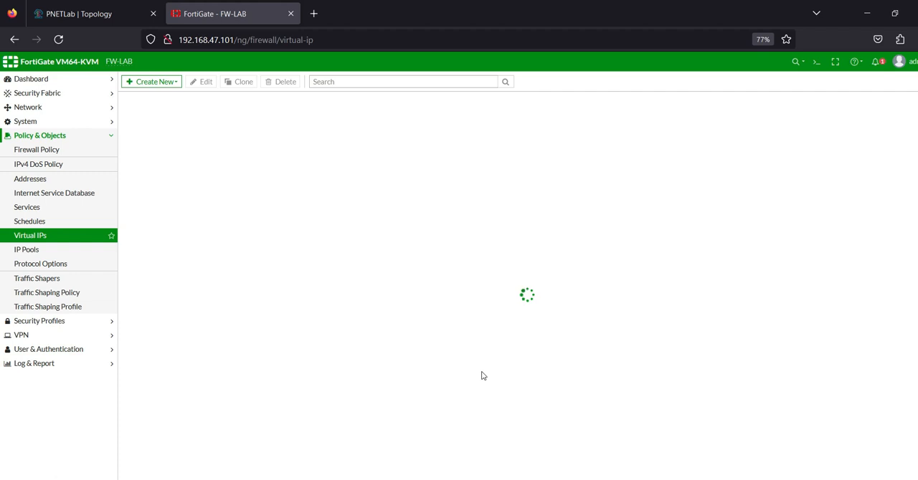
Step: Start a second virtual IP named DNAT_10.0.137.51 and check ciscoSRV's addresses in the PNETLab topology
click(153, 84)
click(164, 97)
click(205, 116)
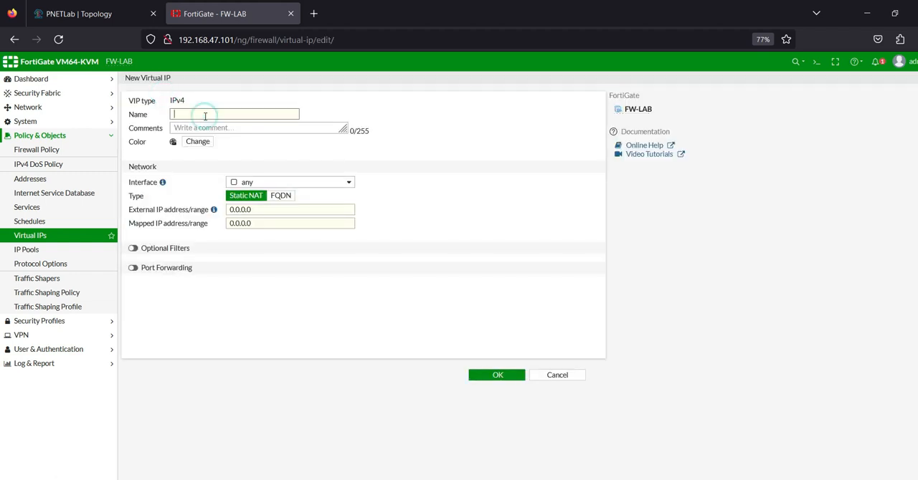
key(ctrl+v)
key(BackSpace)
click(100, 14)
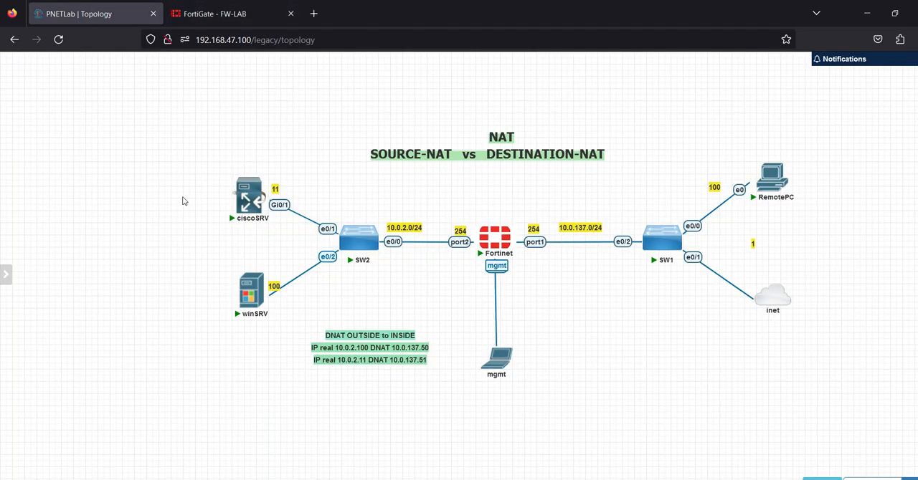
mouse_move(263, 189)
click(215, 14)
Step: Paste the copied name as the external IP address and edit it to 10.0.137.51
click(290, 213)
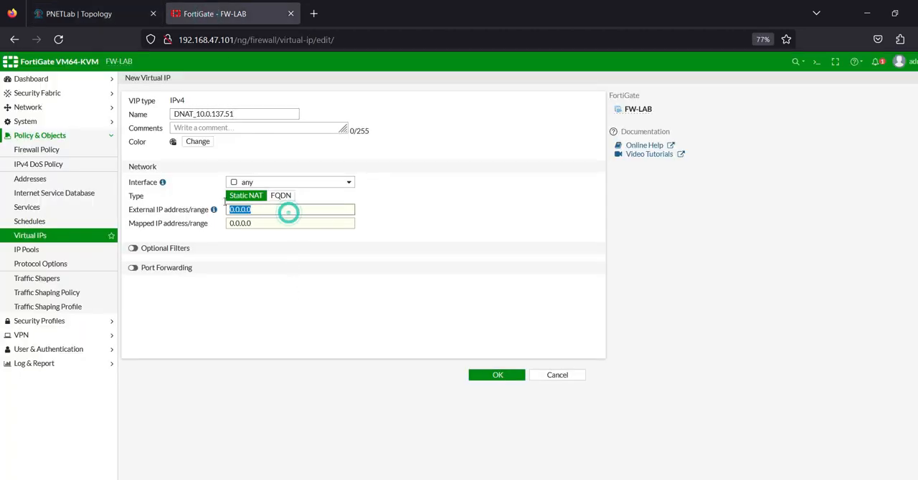
key(ctrl+v)
drag(254, 210, 187, 210)
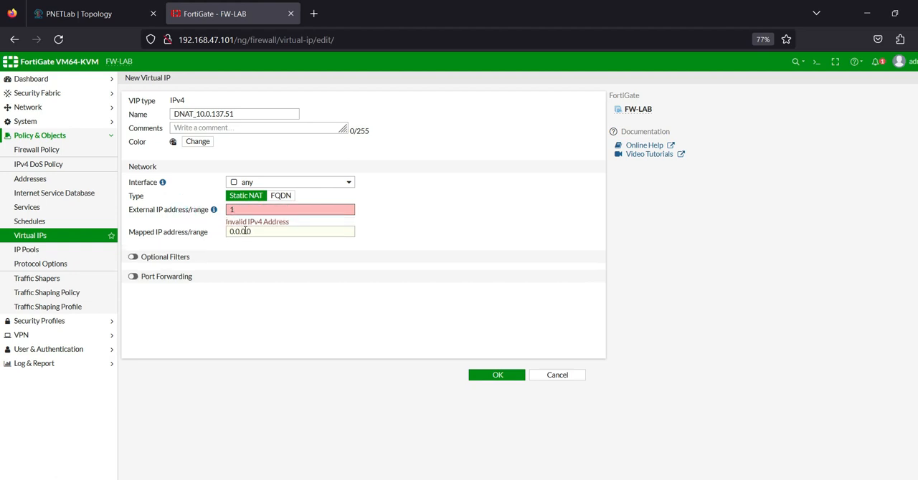
key(ctrl+z)
click(254, 209)
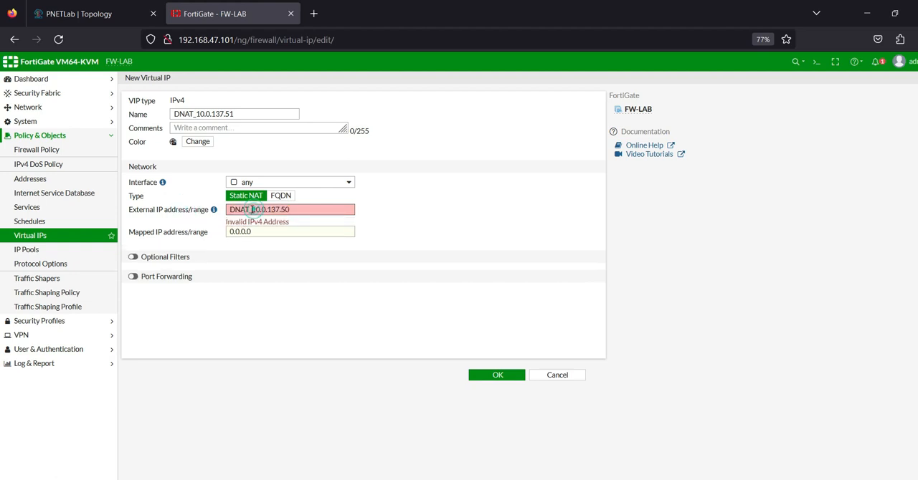
drag(252, 208, 185, 203)
key(BackSpace)
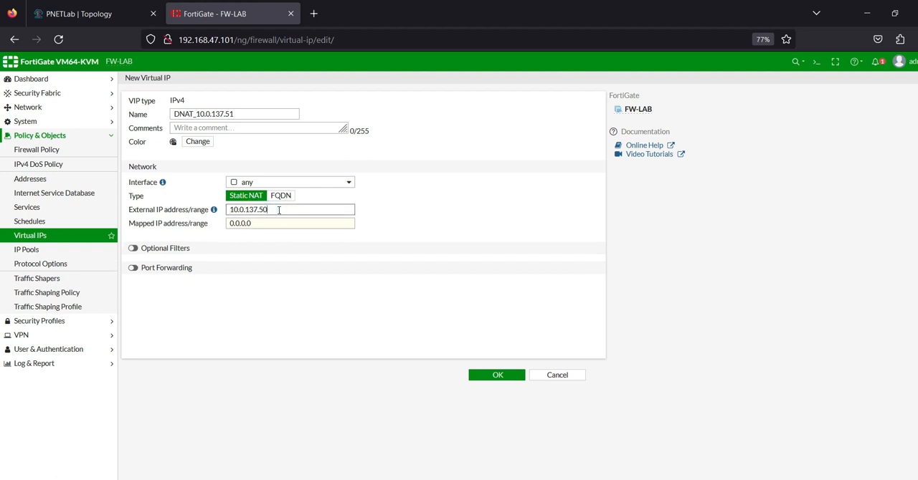
Step: Set the mapped IP address to 10.0.2.11 and save the second virtual IP
double_click(273, 222)
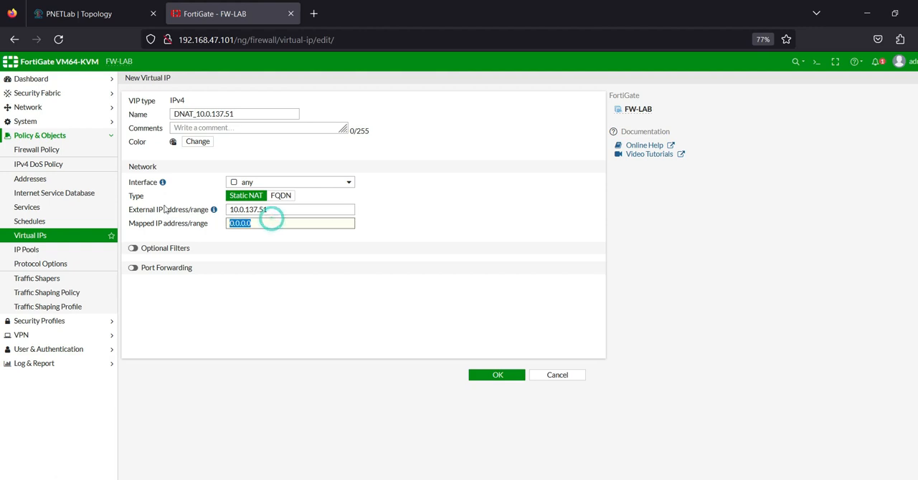
text(10.0.2.11)
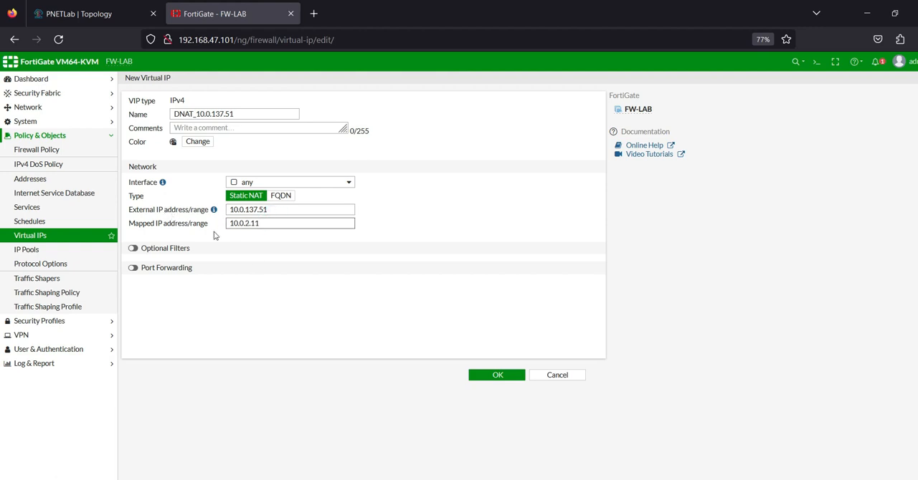
click(479, 375)
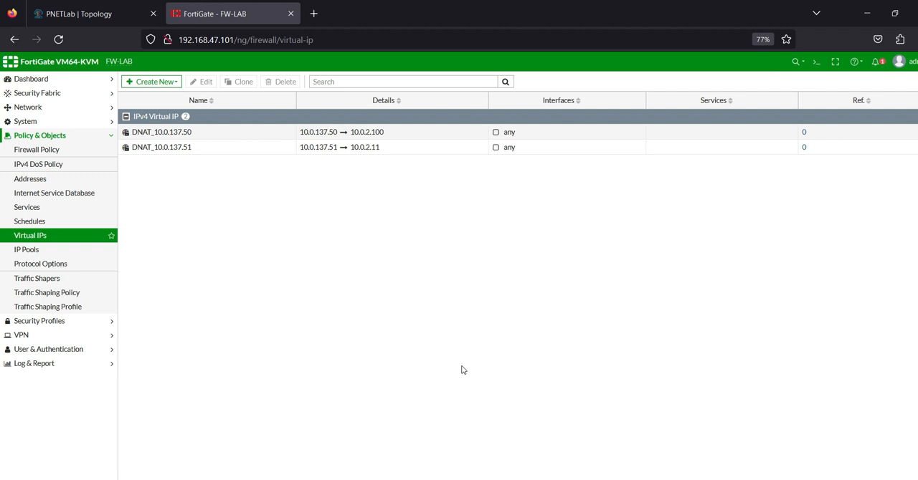
Step: Open the firewall policy list, and switch to the PNETLab topology to review the path from RemotePC to the inside servers
click(39, 150)
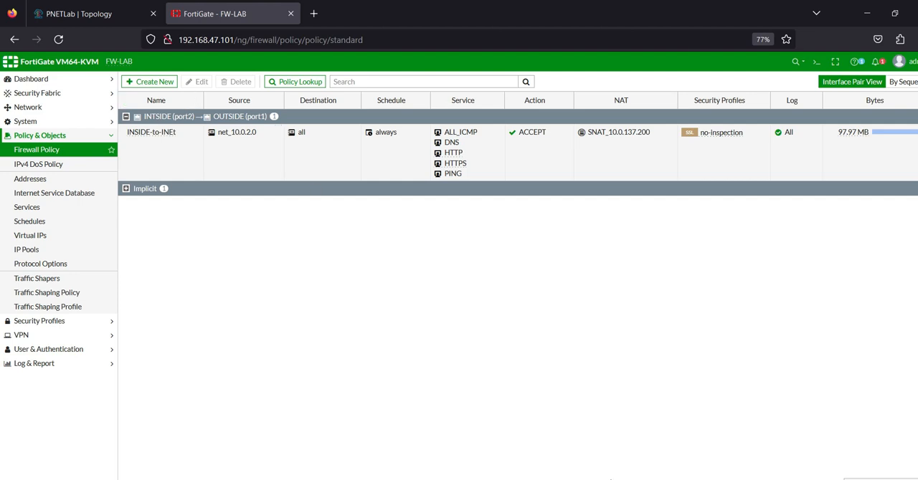
click(83, 13)
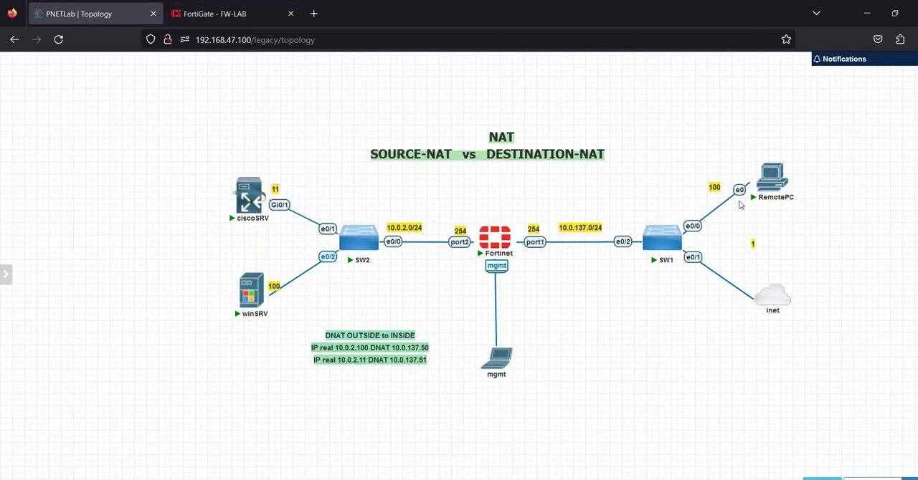
mouse_move(776, 188)
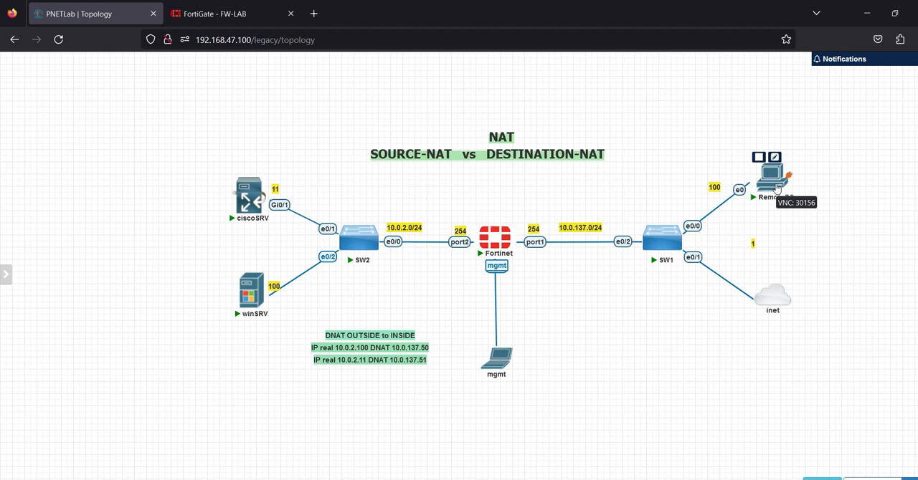
mouse_move(259, 200)
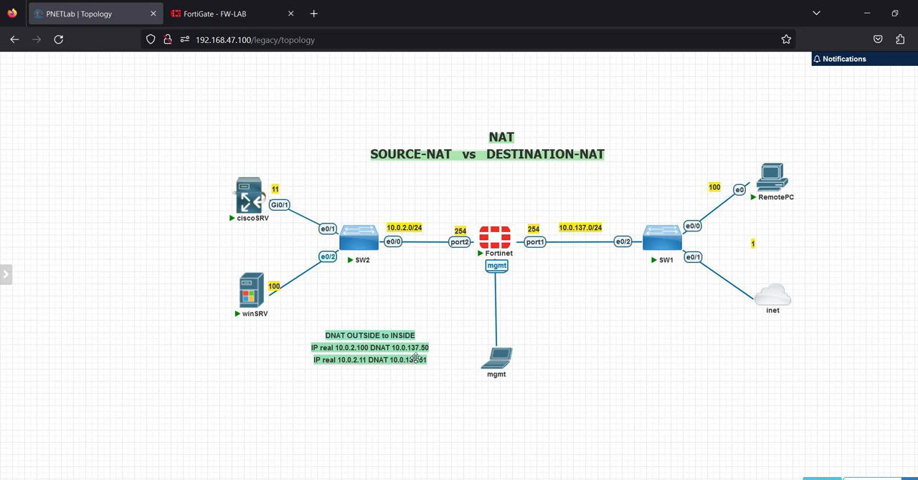
Step: Open the RemotePC console in the VNC viewer and move its window aside to uncover the inside servers
click(770, 180)
click(499, 128)
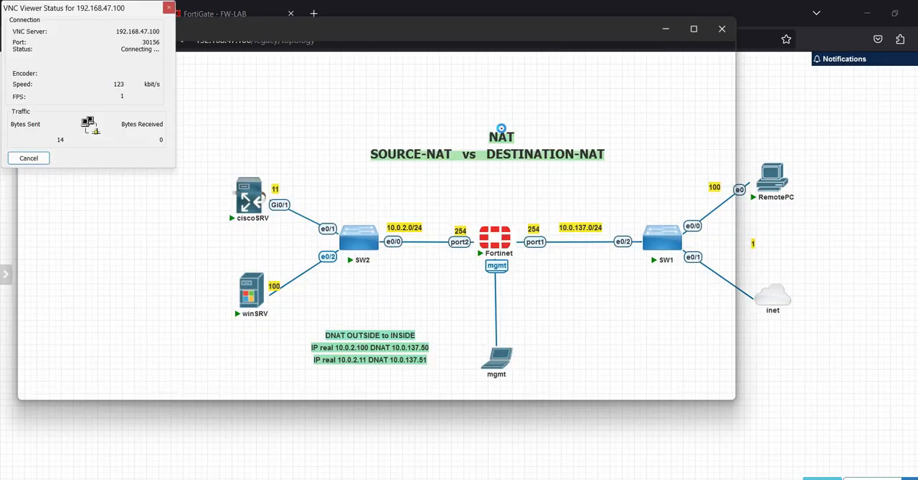
click(609, 133)
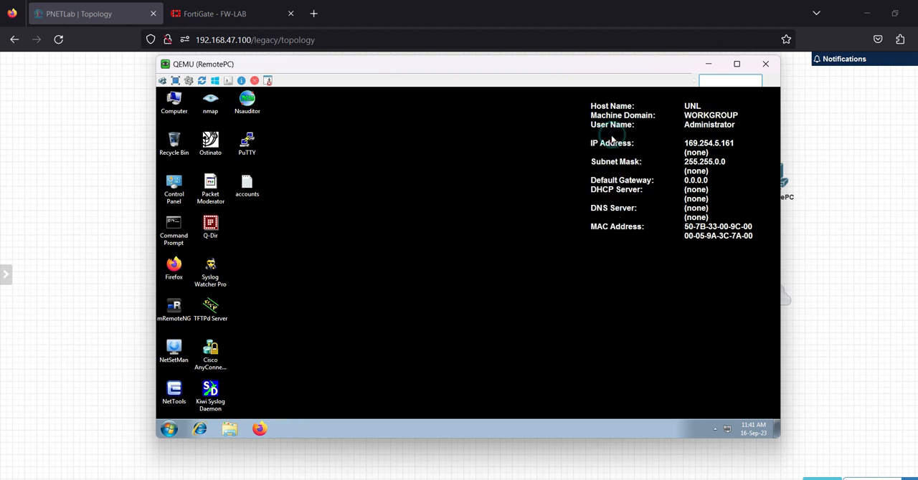
drag(426, 70, 670, 81)
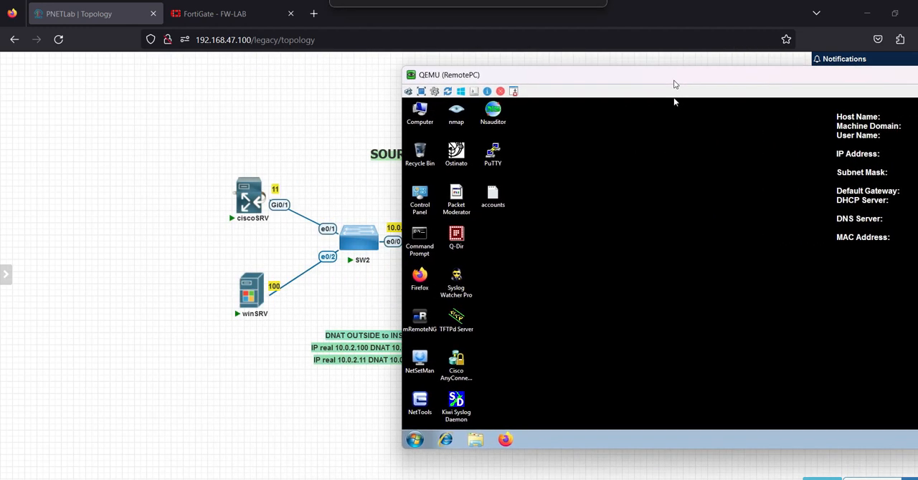
Step: Run ipconfig in a Command Prompt on RemotePC to look up its IP configuration
double_click(420, 245)
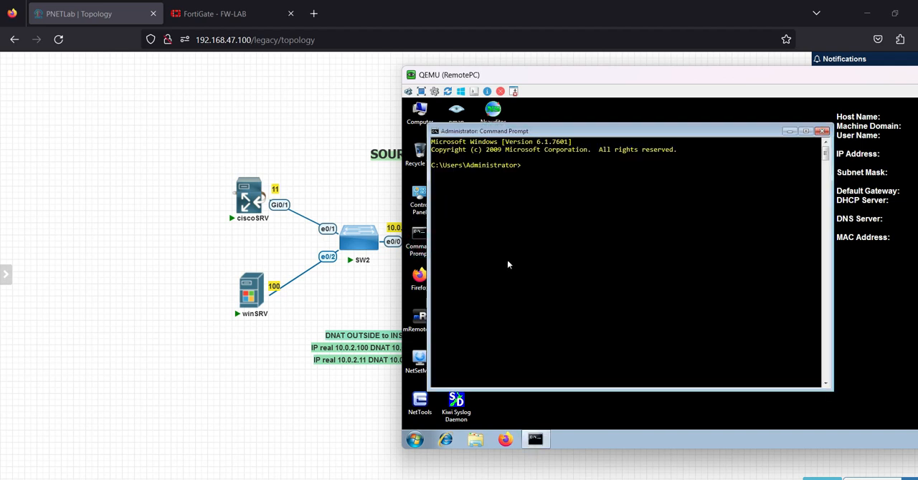
text(ipconfig)
key(Return)
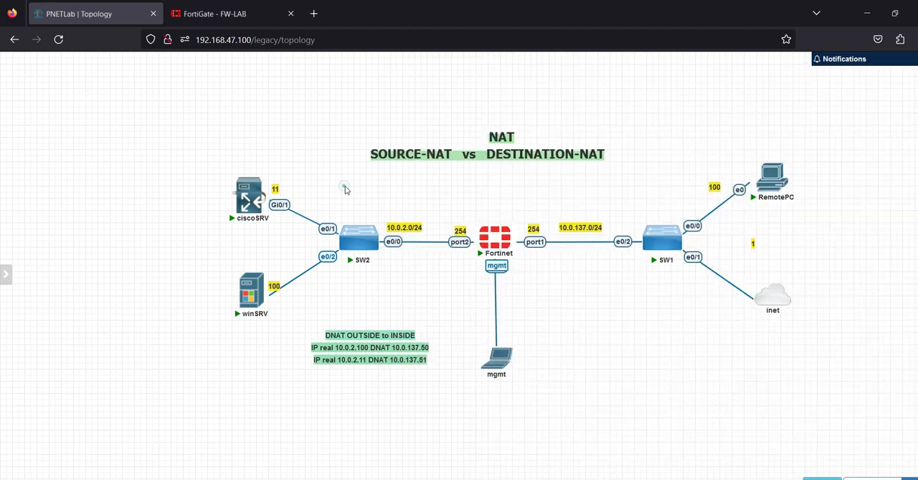
Step: Check the lab topology, return to the RemotePC console, and launch Firefox there ready for an address
click(345, 188)
click(749, 410)
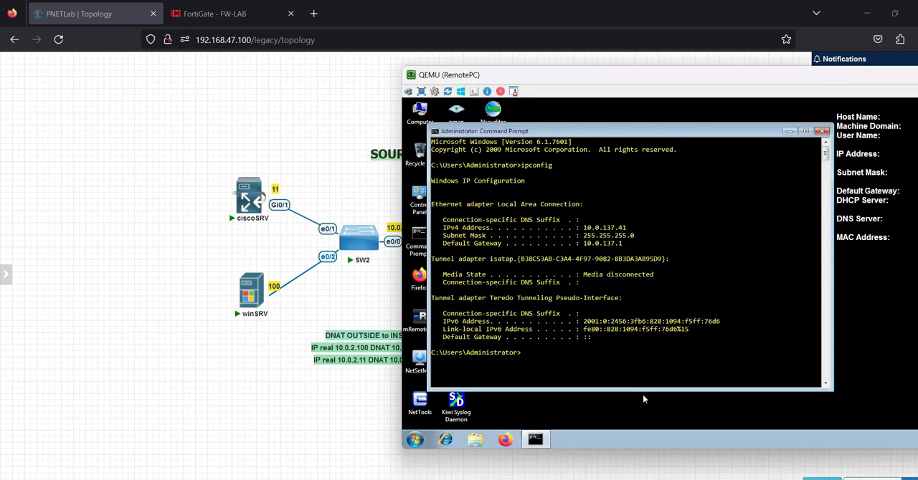
click(505, 441)
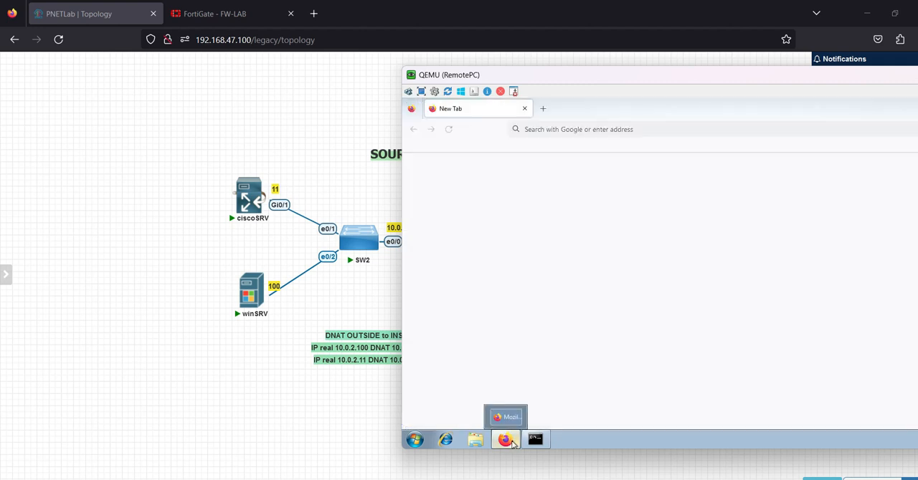
click(509, 441)
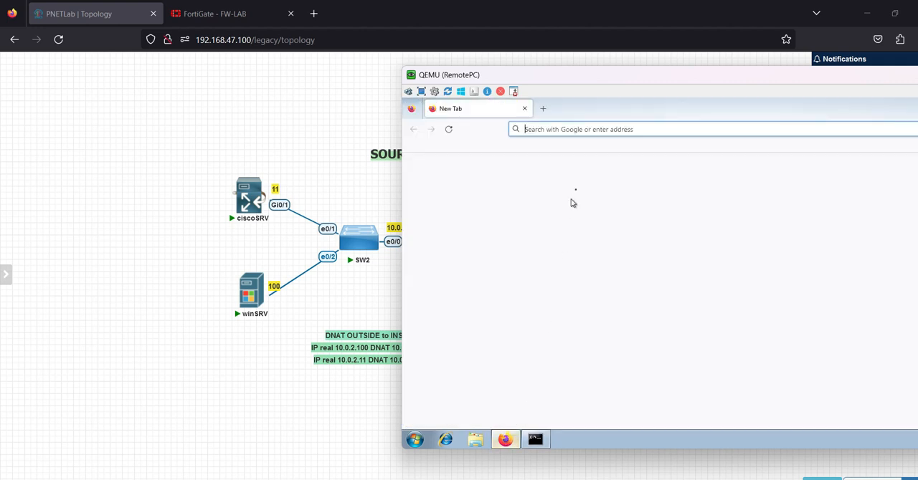
click(505, 440)
click(589, 130)
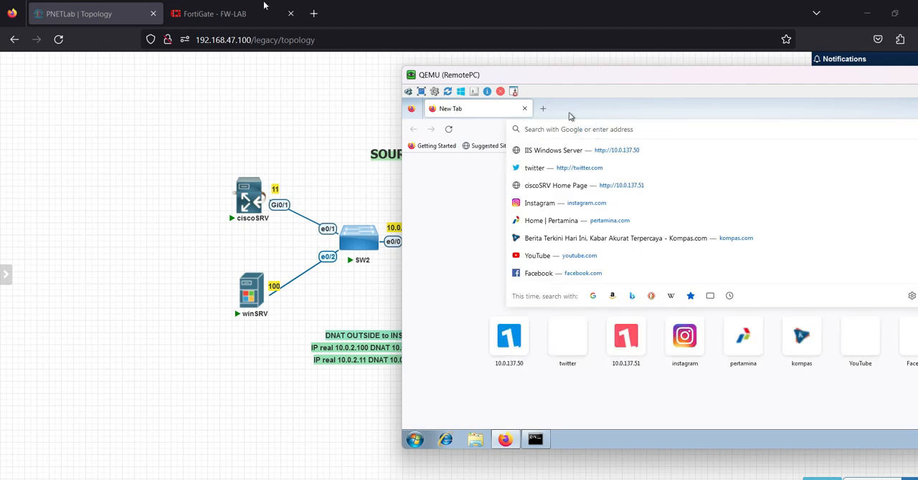
Step: Check the DNAT addresses noted in the topology and browse to 10.0.137.50 from Firefox on RemotePC
click(110, 14)
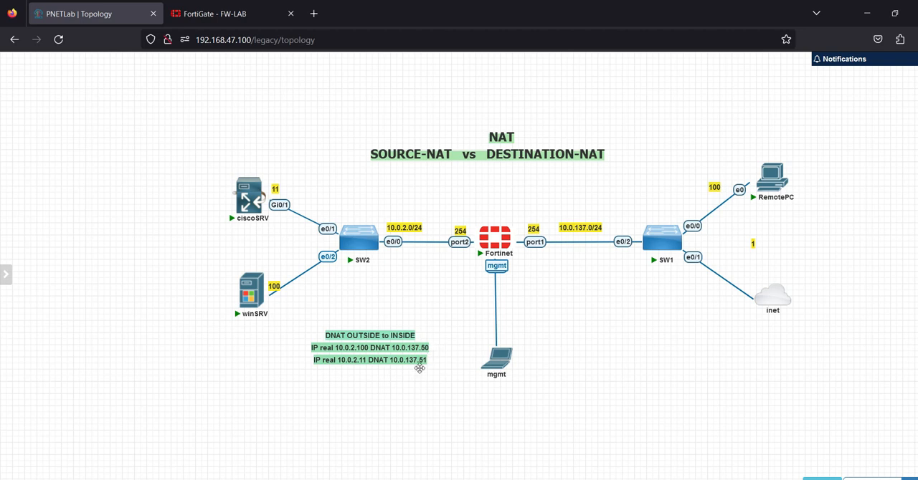
mouse_move(535, 479)
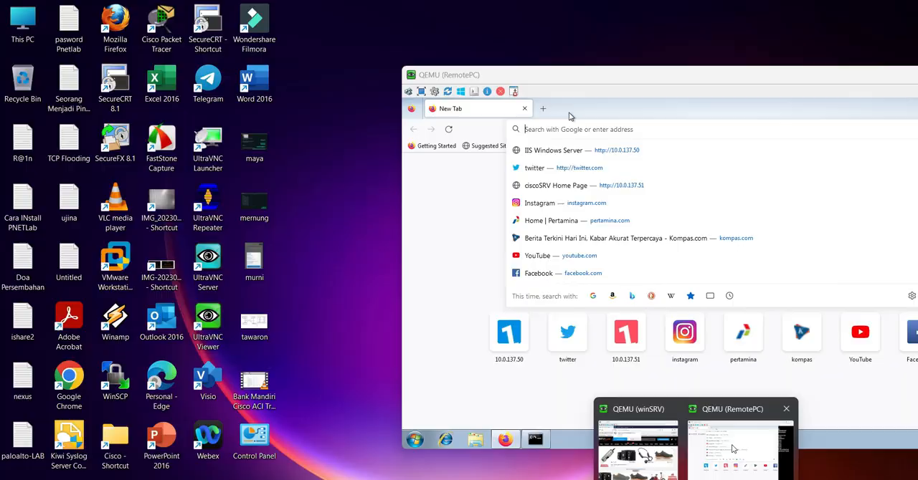
click(749, 439)
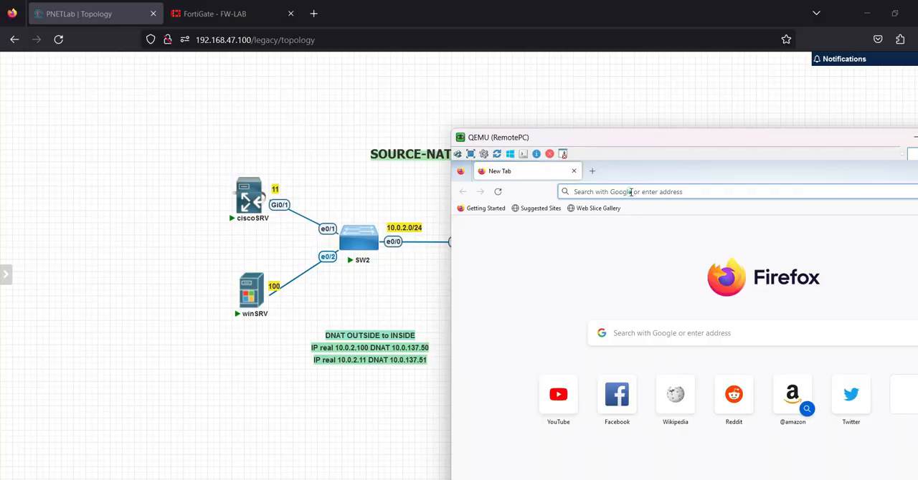
click(631, 192)
text(10.0.)
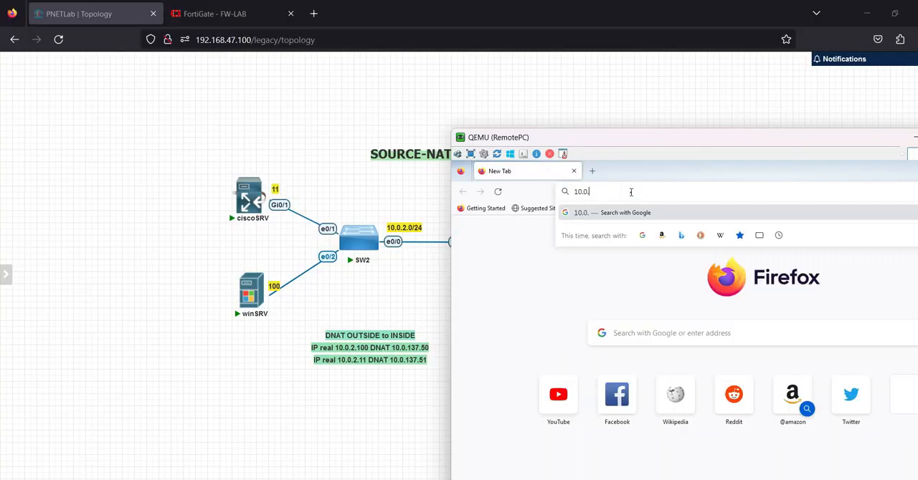
text(137)
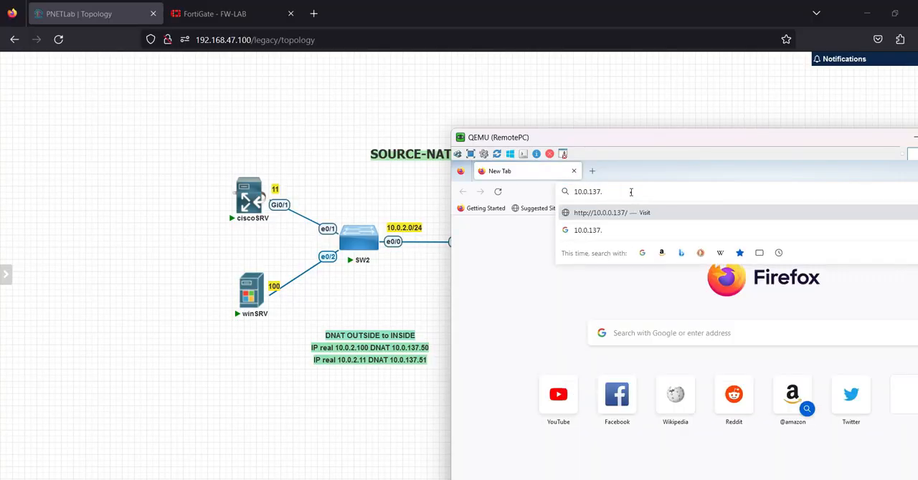
text(.50)
key(Return)
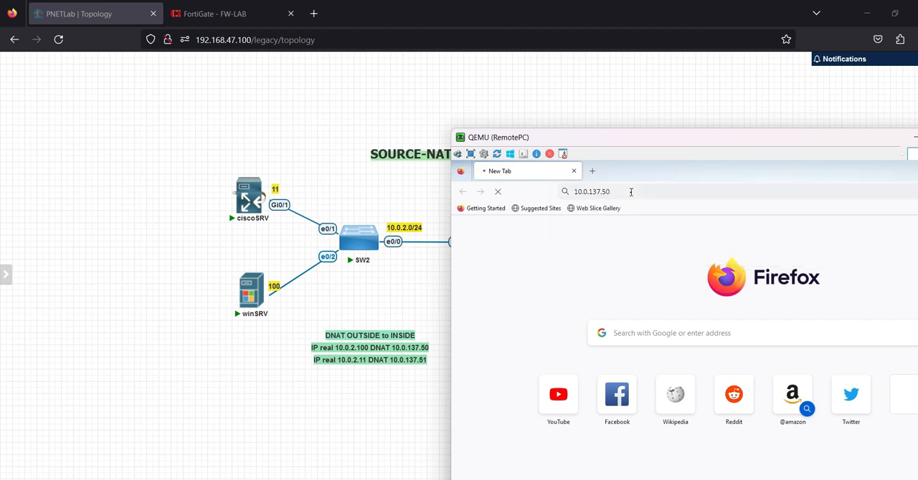
Step: Browse to 10.0.137.51 in a second Firefox tab on RemotePC and reposition the console window
click(631, 191)
key(ctrl+c)
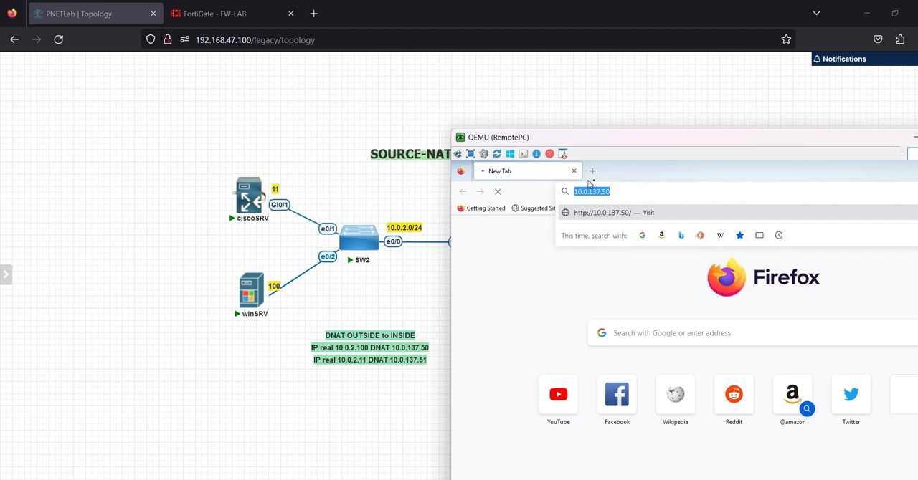
click(592, 171)
key(ctrl+v)
key(BackSpace)
key(BackSpace)
text(1)
key(Return)
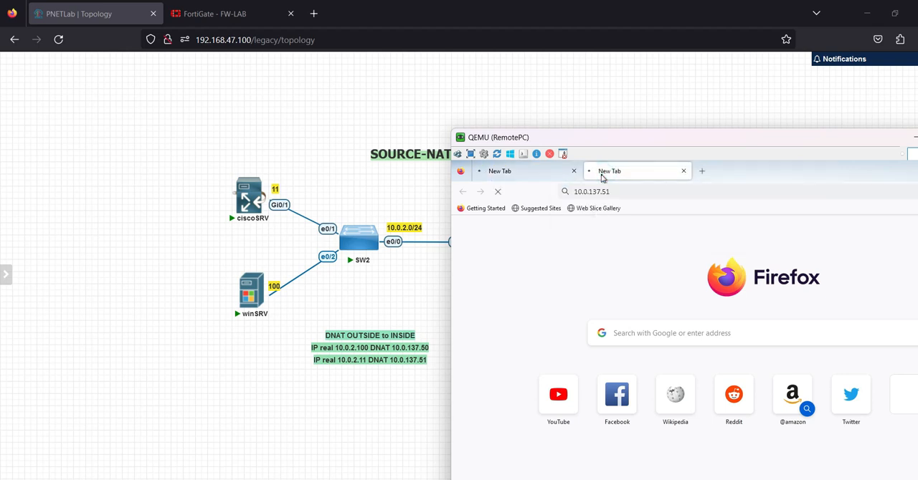
drag(623, 137, 626, 80)
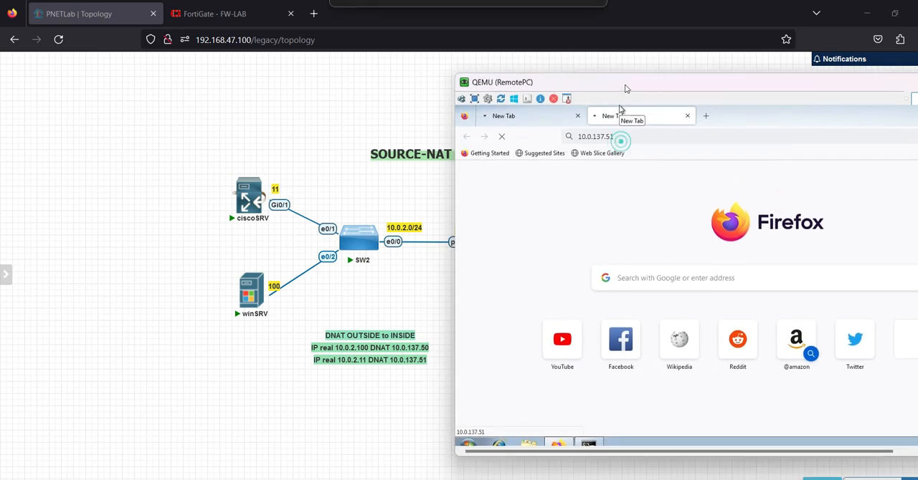
Step: Switch to FortiGate and review the firewall policies and the virtual IP list with both DNAT mappings
click(207, 13)
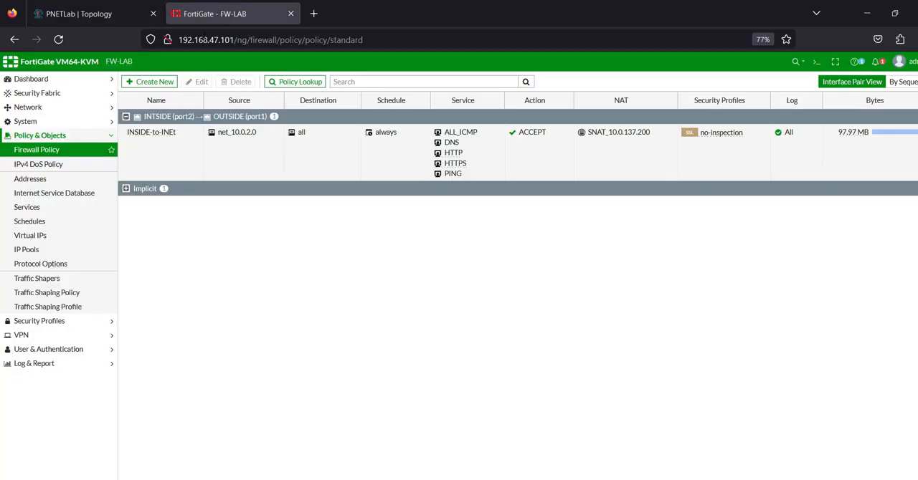
click(39, 154)
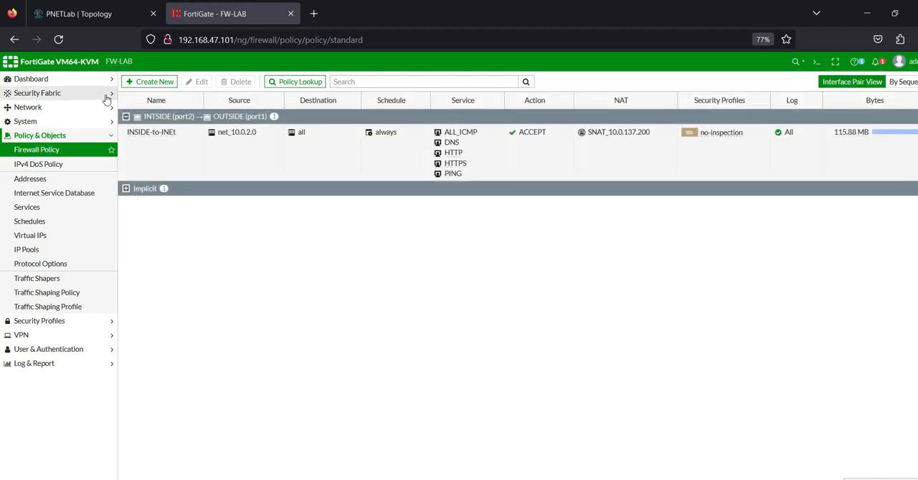
click(38, 250)
click(43, 236)
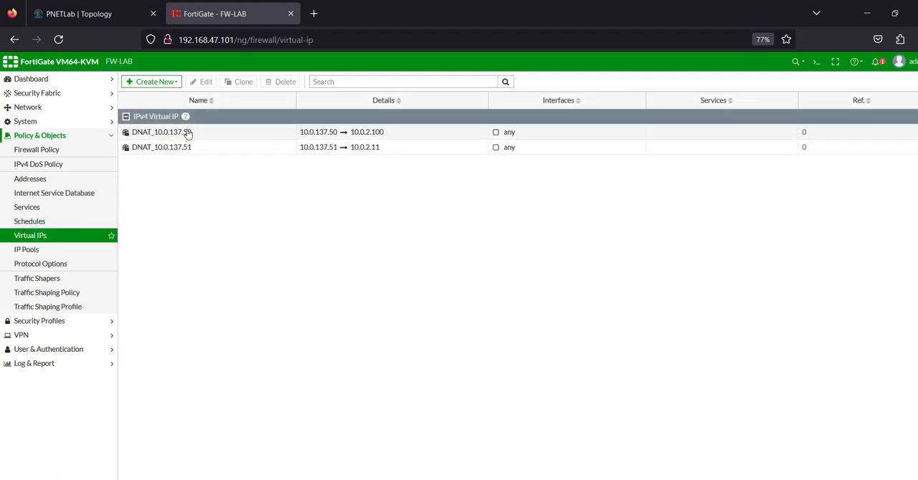
Step: Create a new firewall policy and name it OUTSIDE-to_DMZ
click(52, 151)
click(147, 82)
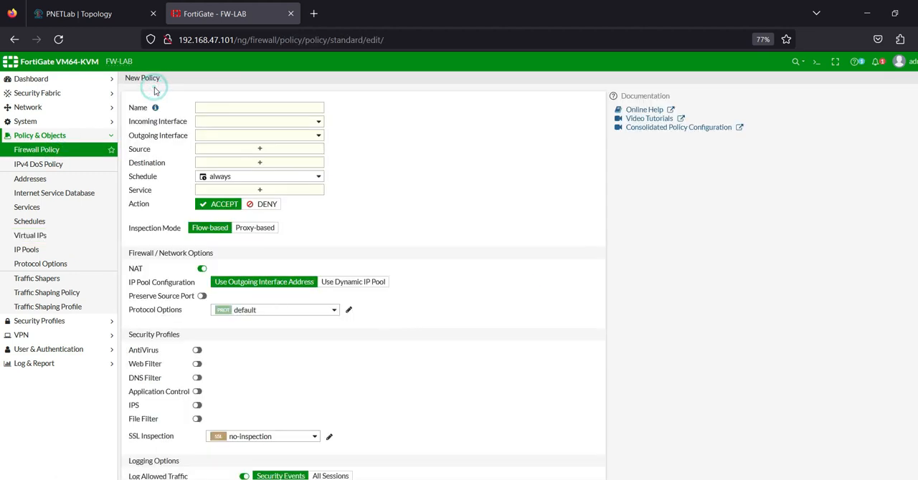
click(210, 104)
key(Caps_Lock)
text(O)
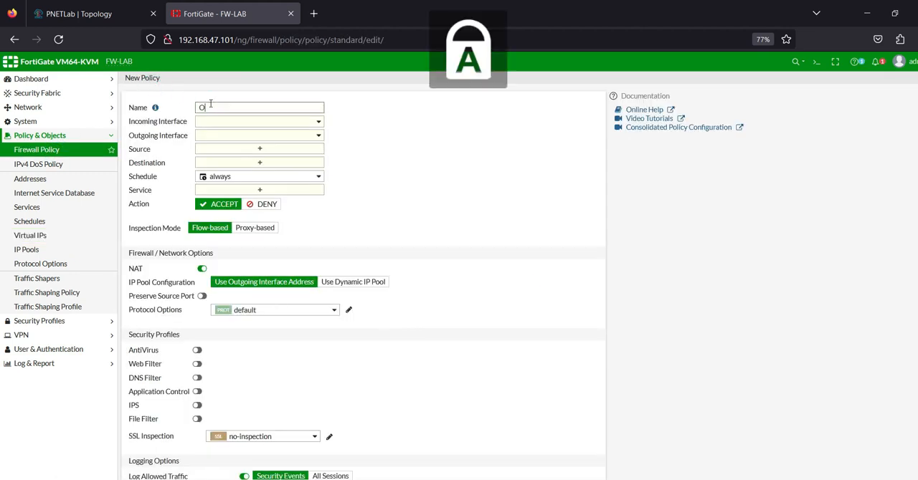
text(UTSIDE)
key(Caps_Lock)
text(-to)
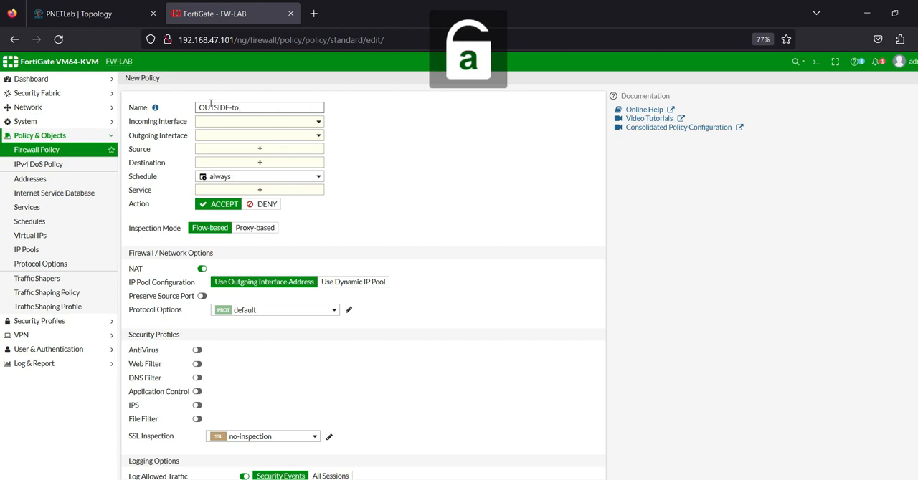
text(_DMZ)
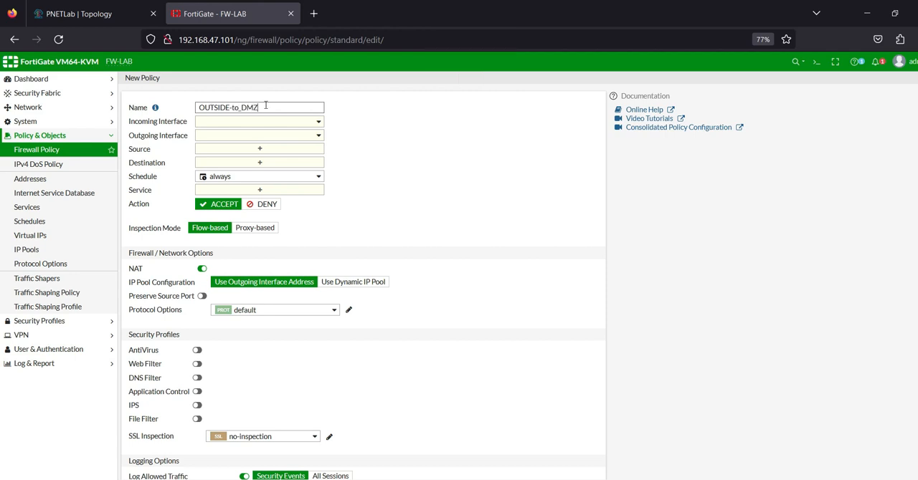
Step: Set the policy's incoming interface to OUTSIDE (port1) and outgoing interface to INTSIDE (port2), checking the ports against the topology
click(281, 126)
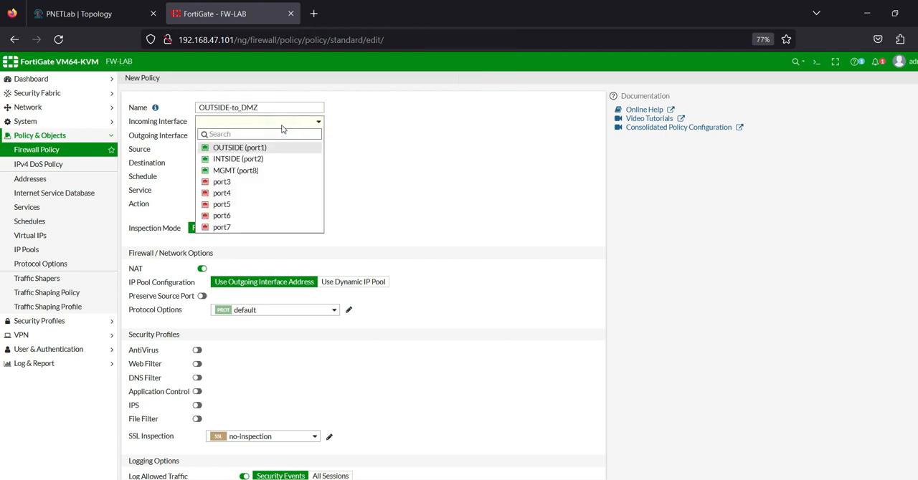
click(239, 148)
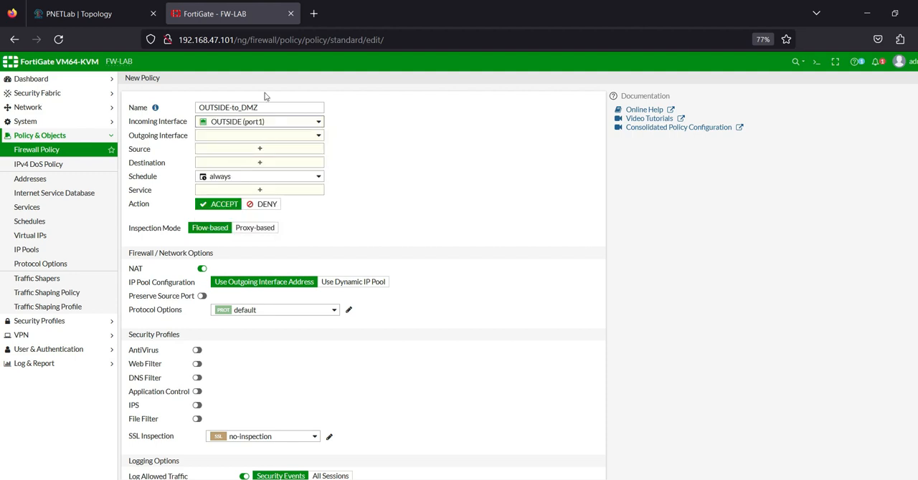
click(107, 14)
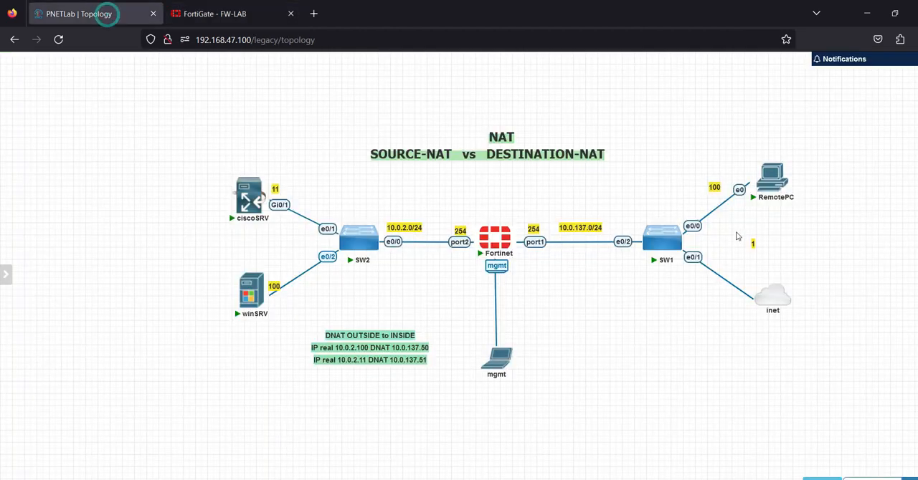
click(197, 20)
click(318, 136)
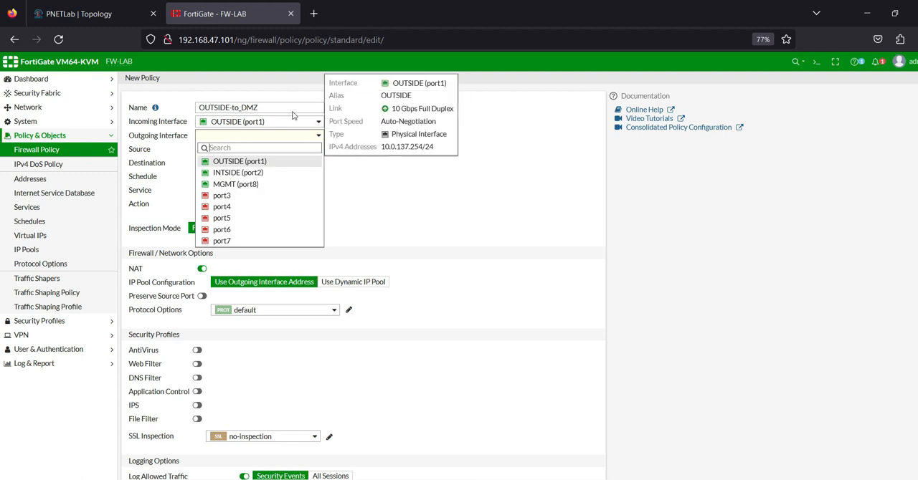
click(252, 175)
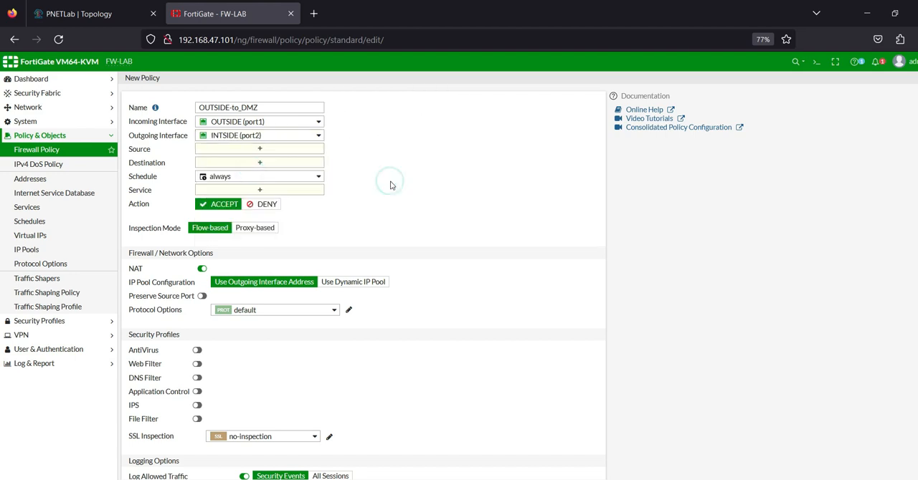
Step: Set the policy's source to all and its destination to the virtual IPs DNAT_10.0.137.50 and DNAT_10.0.137.51
click(258, 149)
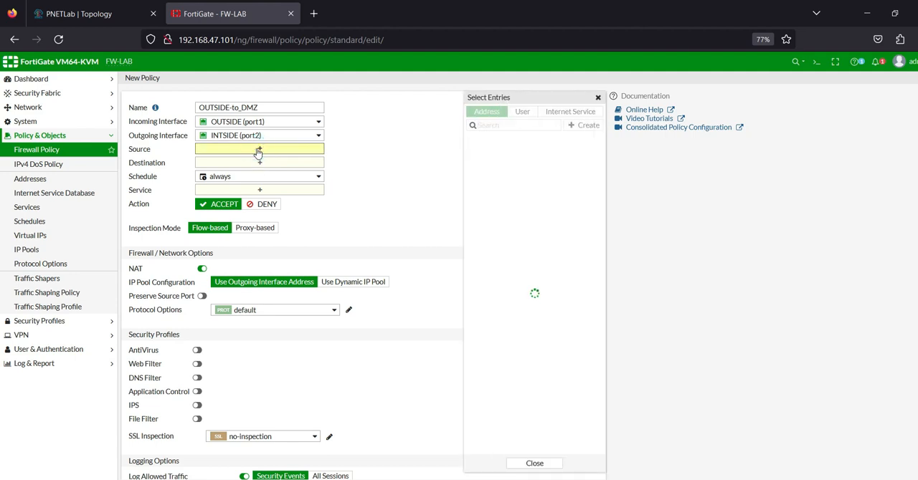
click(494, 152)
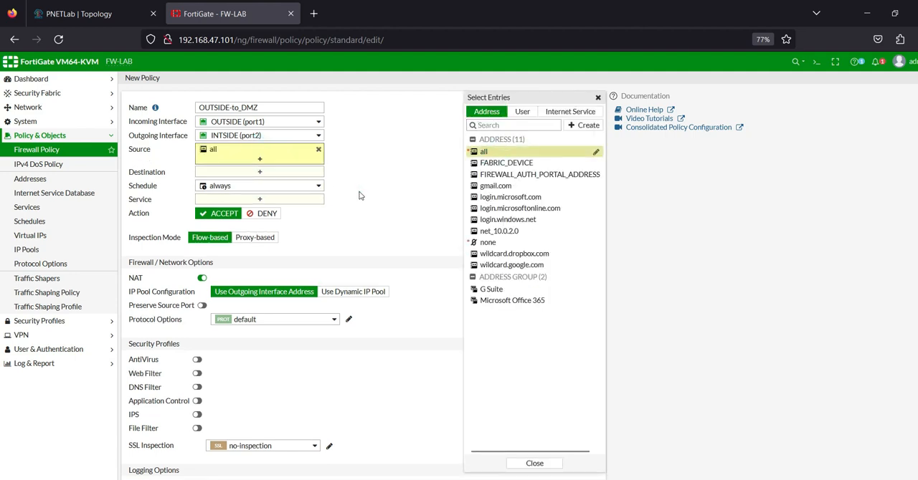
click(235, 175)
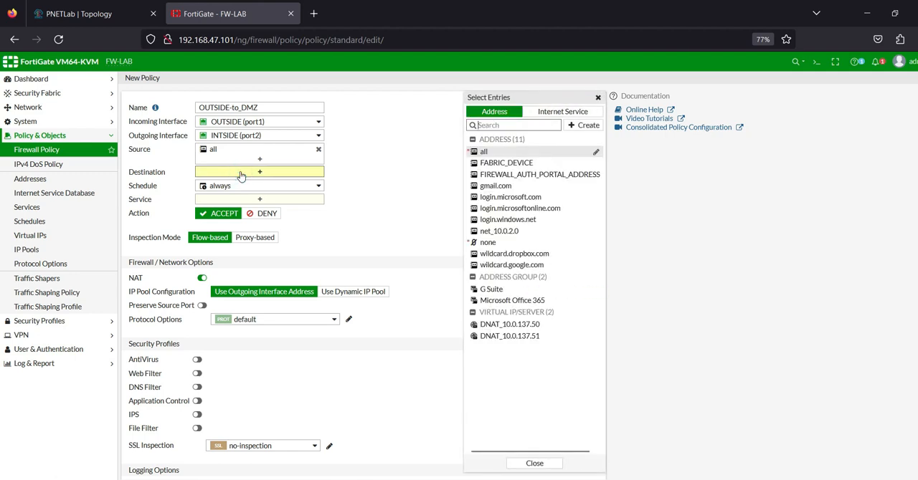
click(486, 326)
click(493, 336)
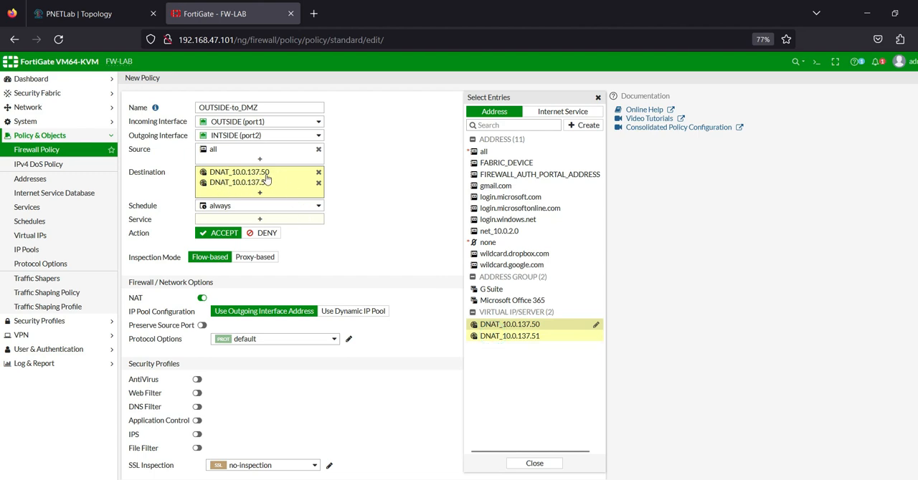
click(374, 230)
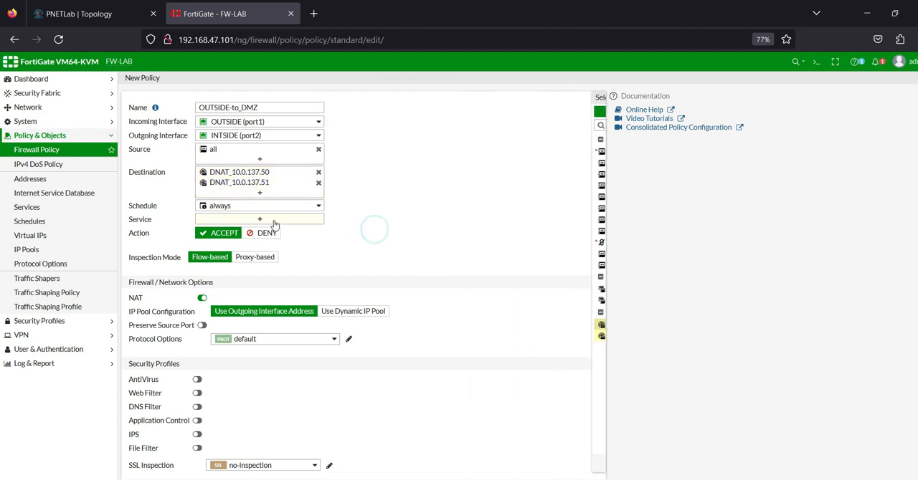
Step: Add the ALL_ICMP and DNS services to the OUTSIDE-to_DMZ policy
click(270, 223)
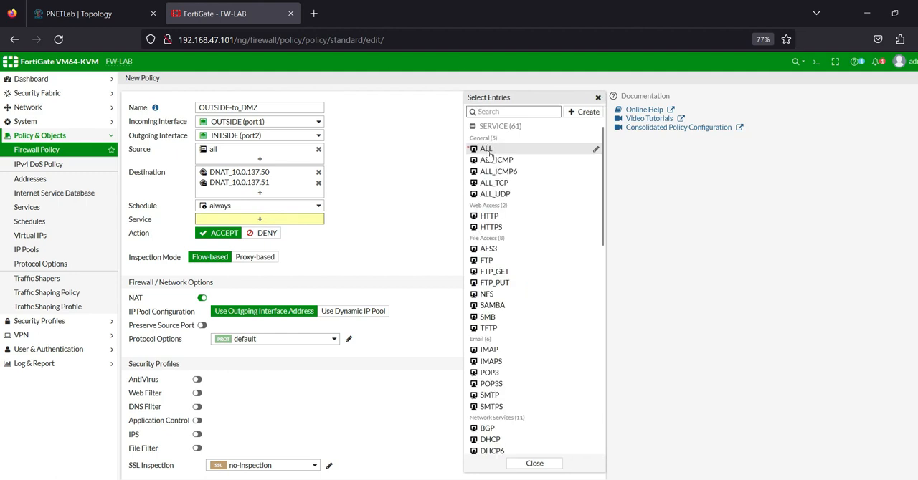
click(492, 160)
click(494, 113)
text(dn)
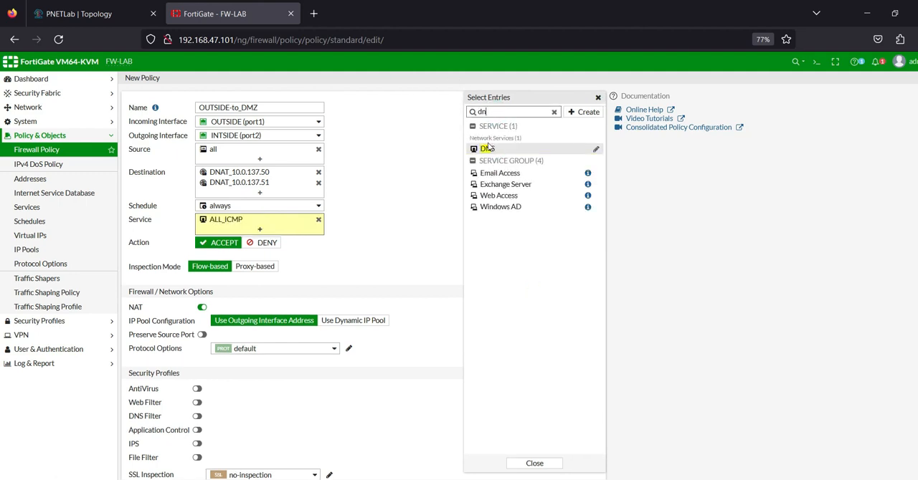
click(487, 149)
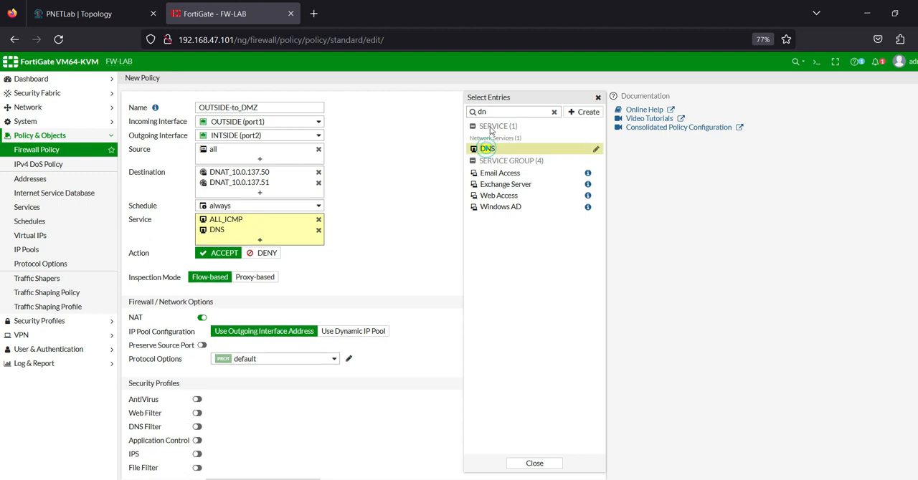
Step: Search the service entries for "pin" and add PING to the policy's services
click(553, 112)
drag(539, 112, 472, 112)
text(pin)
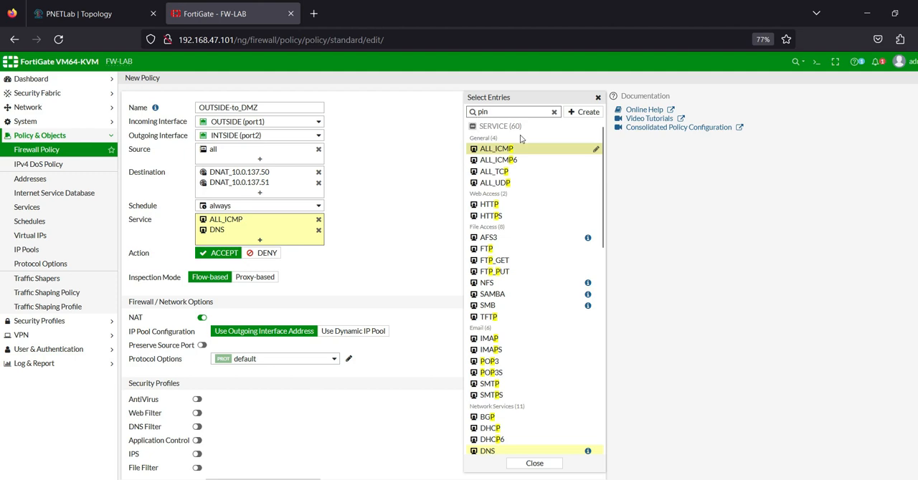
key(Return)
drag(493, 115, 443, 111)
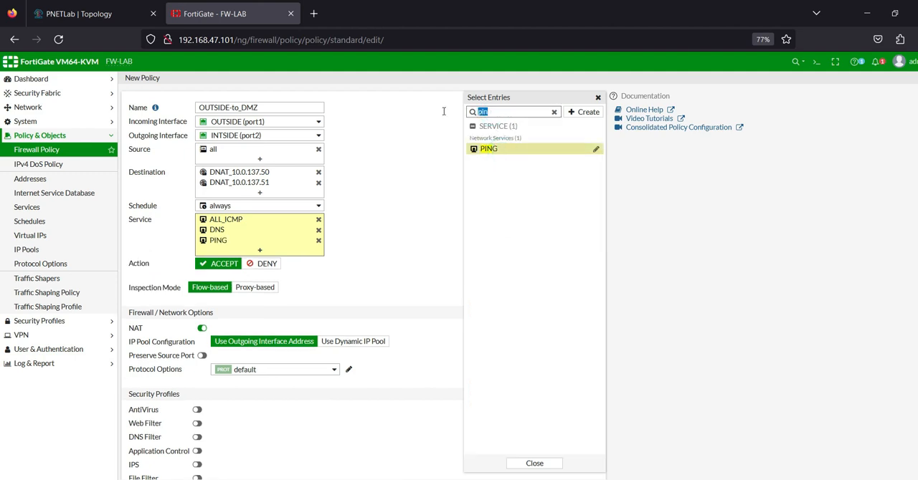
Step: Search the service entries for "ht" and add HTTP and HTTPS to the OUTSIDE-to_DMZ policy's services
text(ht)
click(489, 148)
click(492, 160)
click(390, 234)
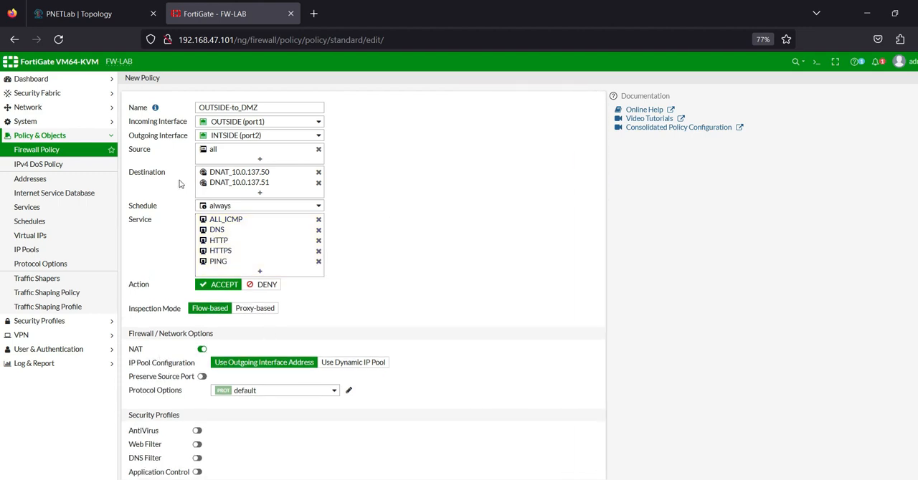
Step: Disable NAT on the OUTSIDE-to_DMZ policy, log allowed traffic for all sessions, and save the policy
click(201, 350)
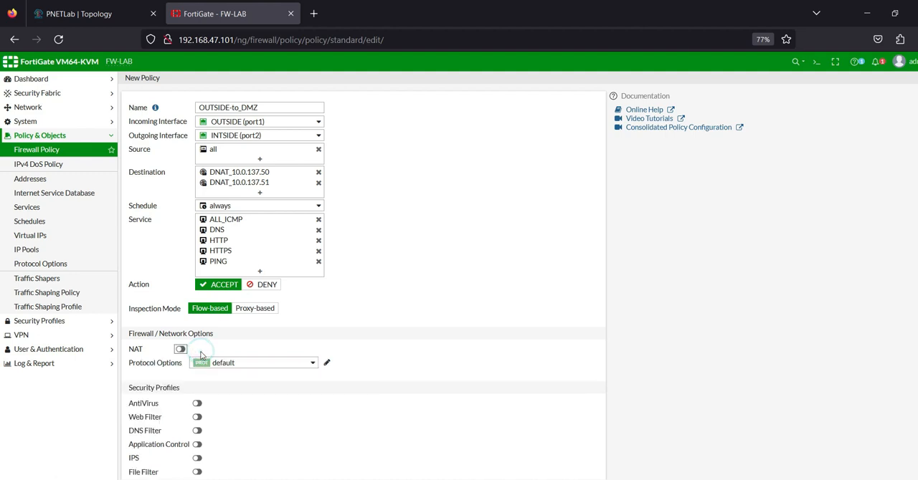
scroll(183, 267, down, 3)
scroll(182, 260, up, 3)
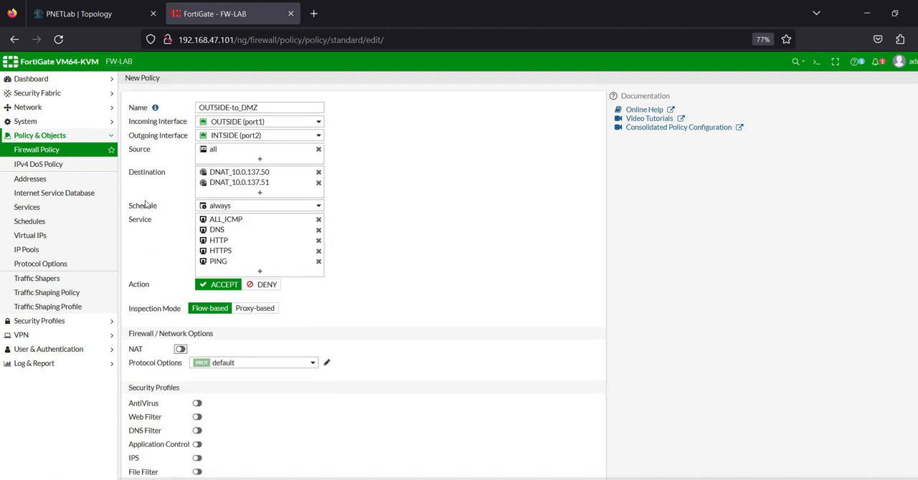
scroll(350, 282, down, 4)
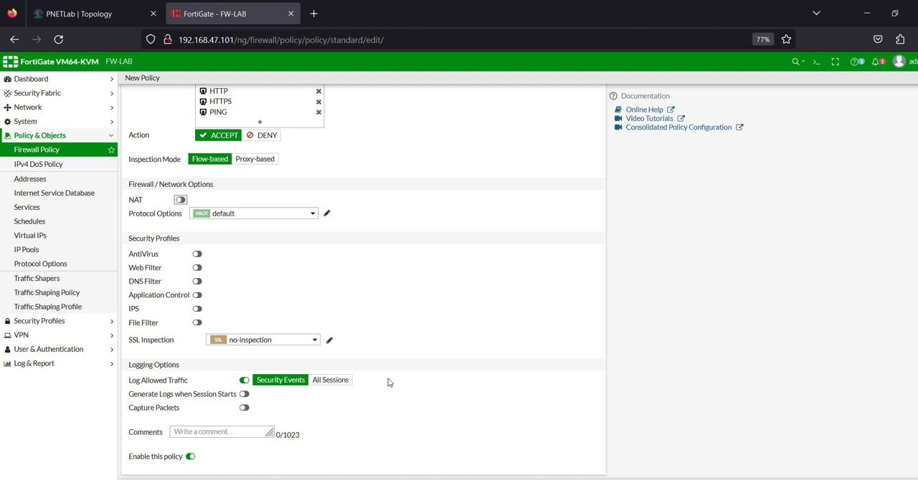
click(329, 380)
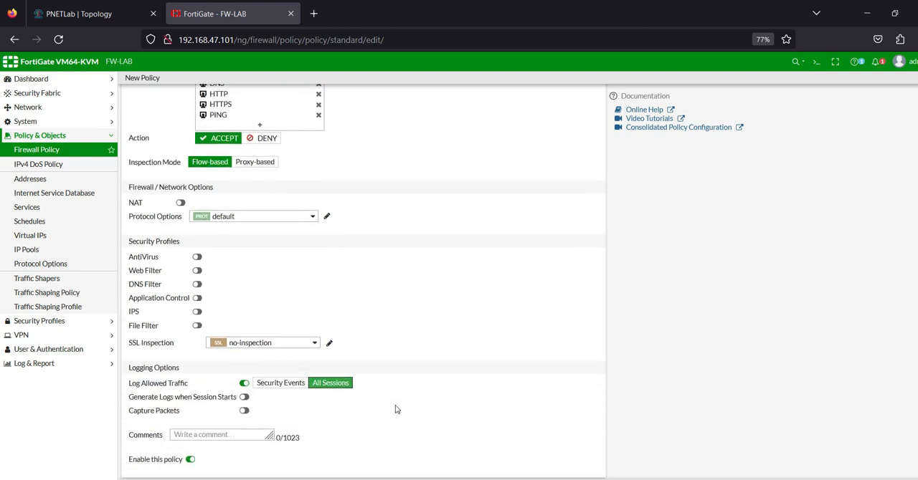
click(496, 479)
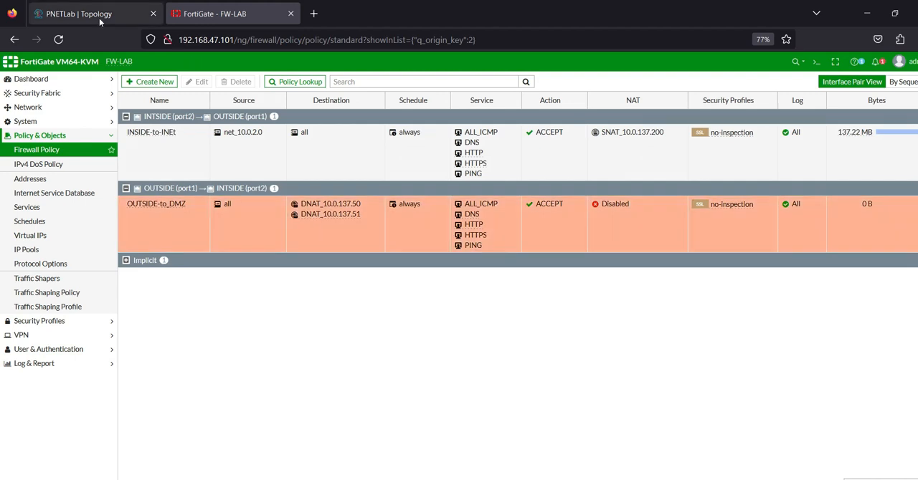
Step: Switch to the RemotePC console from the PNETLab topology and reload 10.0.137.51 in its browser
click(99, 16)
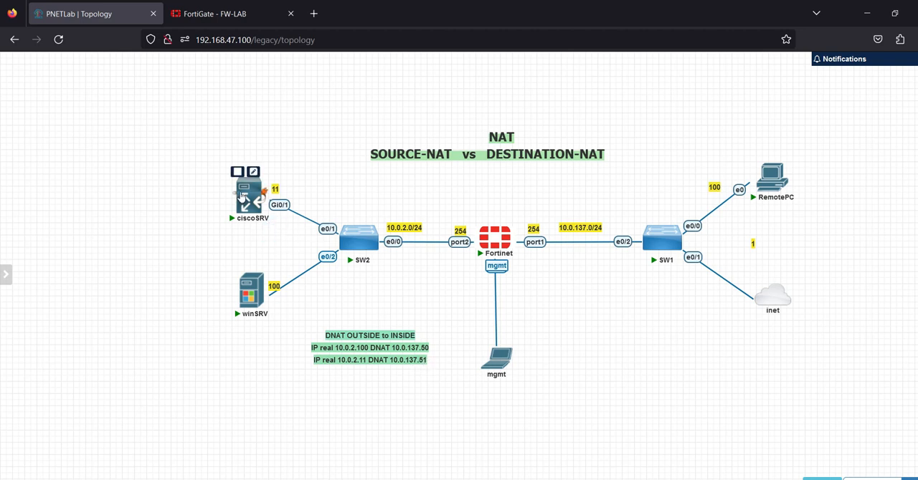
mouse_move(669, 479)
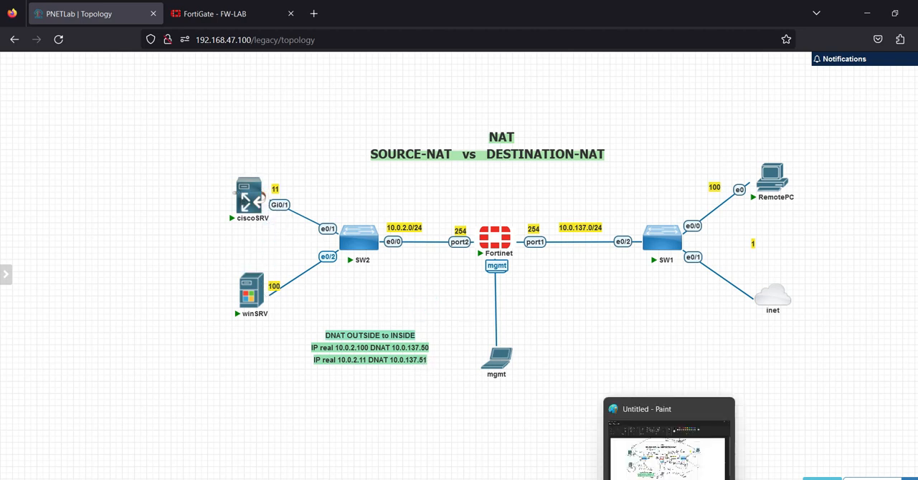
mouse_move(713, 479)
click(767, 437)
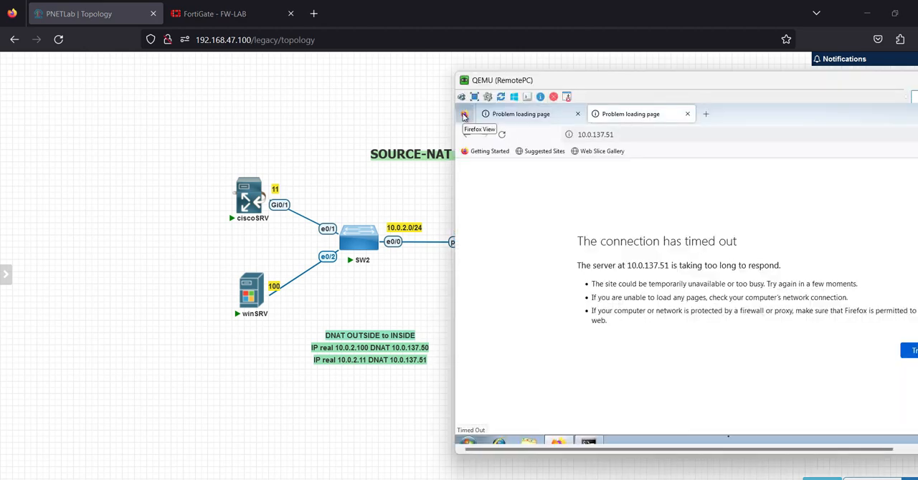
click(663, 136)
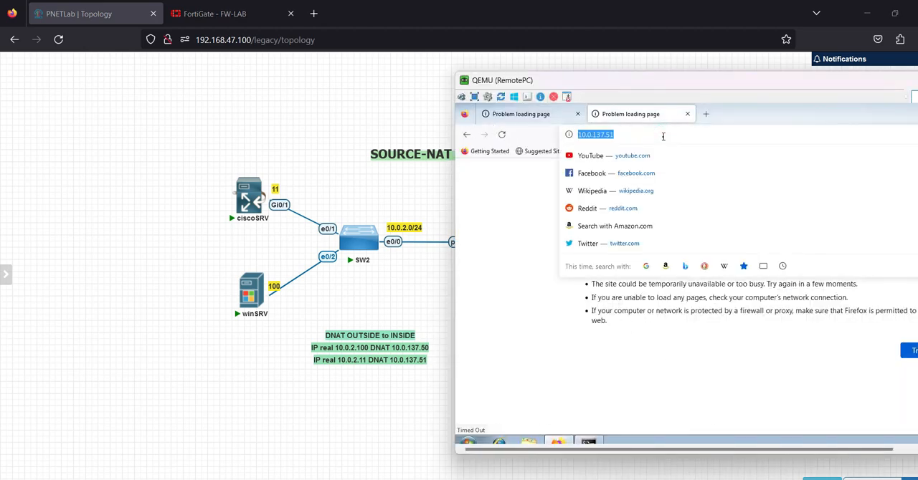
key(Return)
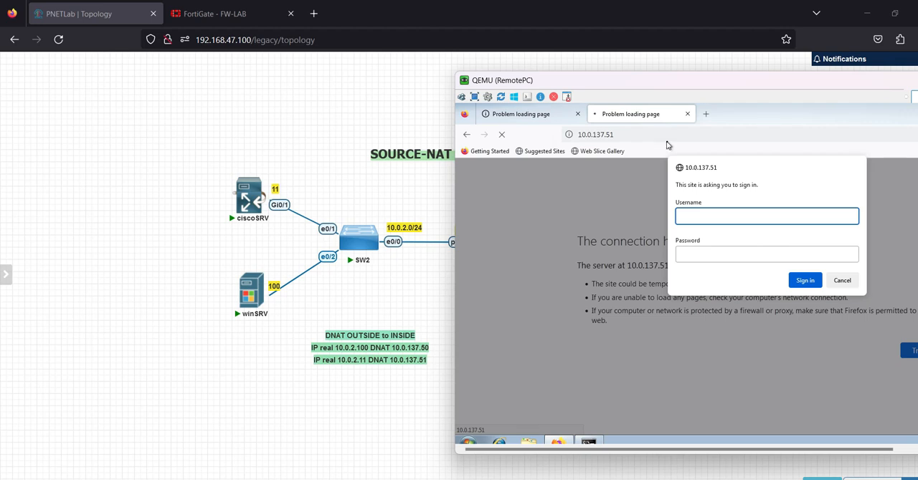
Step: Sign in to the 10.0.137.51 site as cisco with the account password, and decline saving the login
text(cisco)
key(Tab)
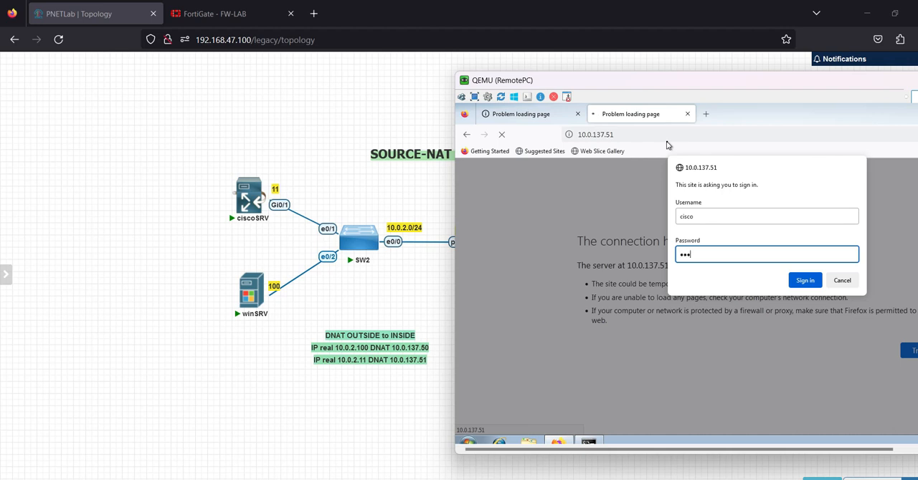
key(Return)
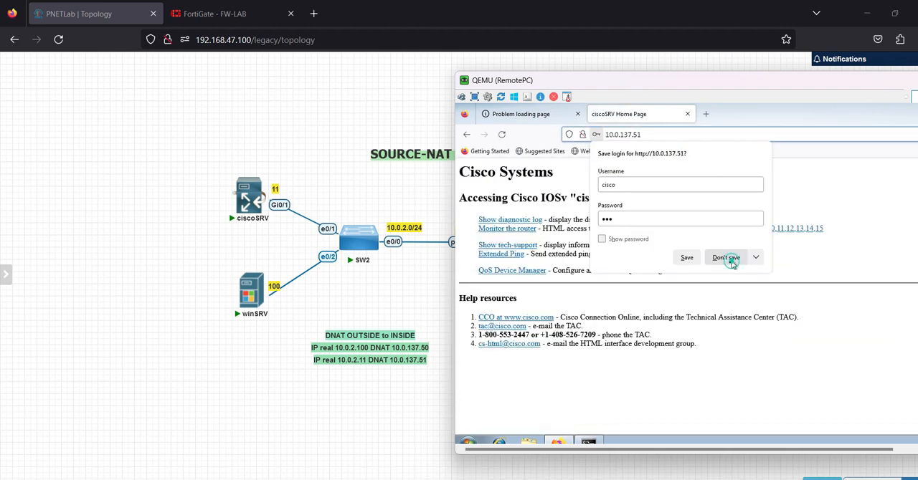
click(726, 257)
Step: Reload 10.0.137.50 in RemotePC's other browser page to test access to the Windows web server
click(521, 114)
click(641, 134)
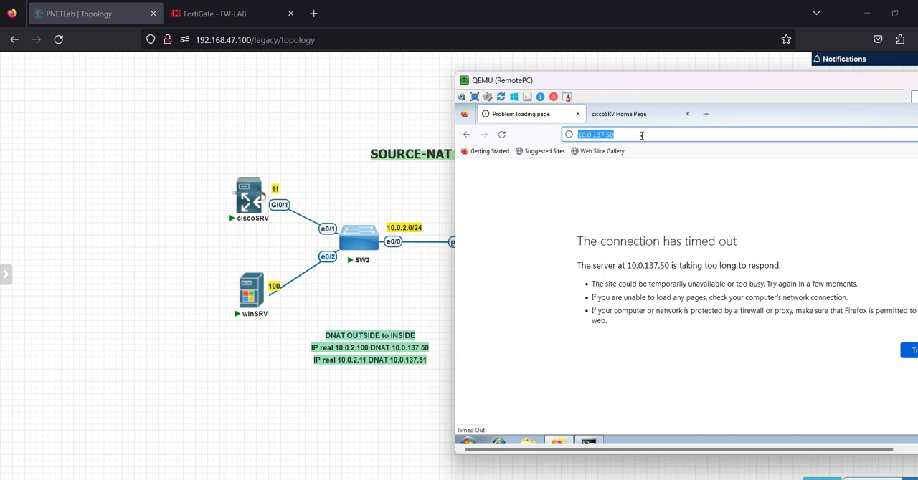
click(642, 135)
key(Return)
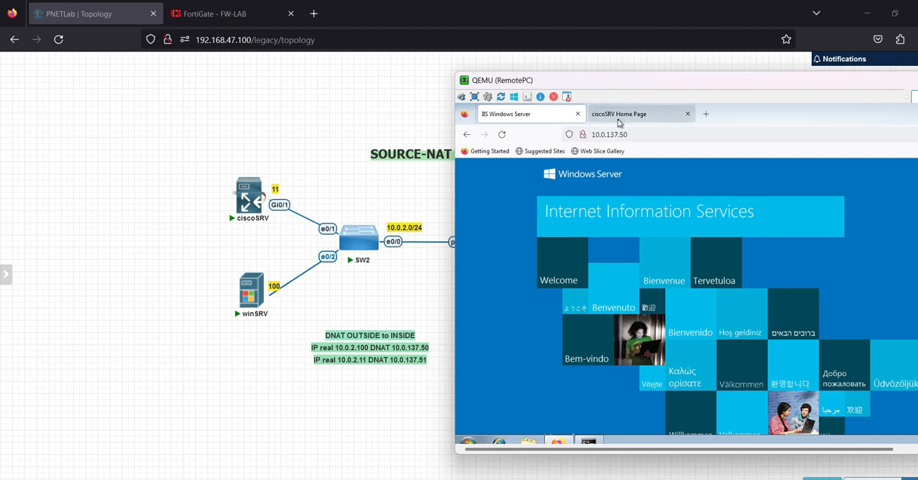
Step: Return to the FortiGate web interface and open the Forward Traffic log
click(212, 13)
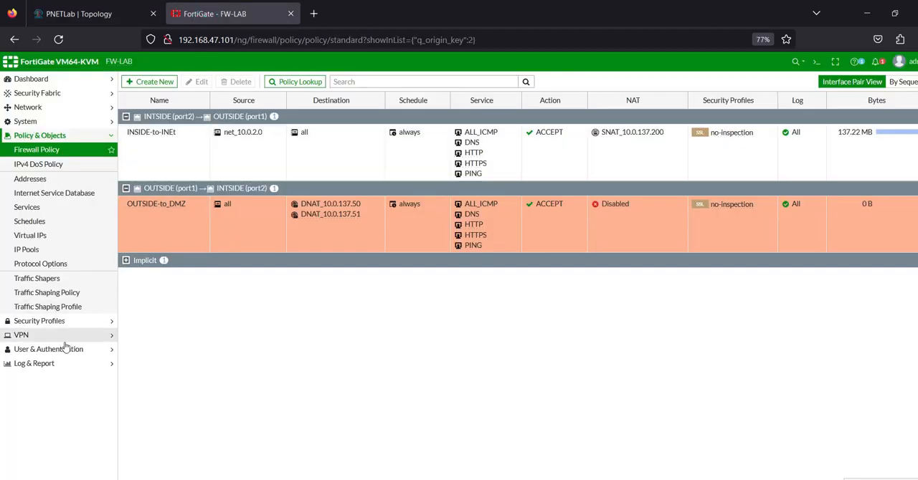
click(45, 364)
click(37, 207)
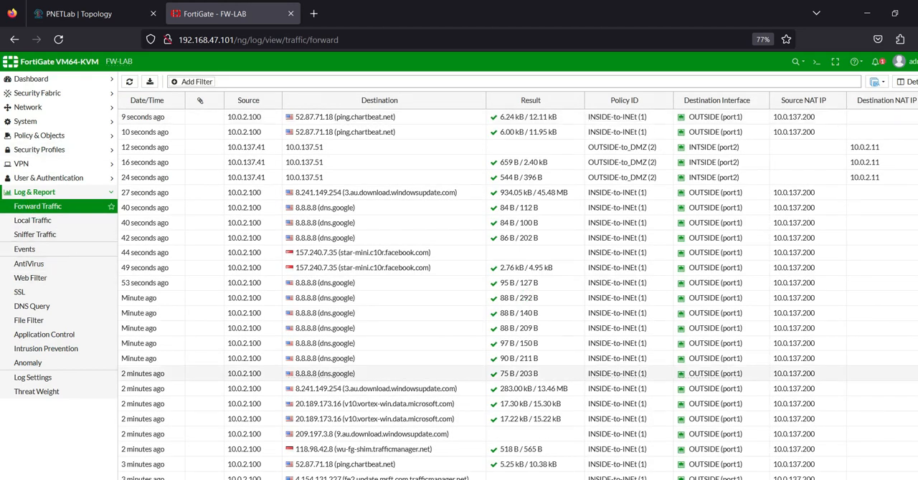
Step: Switch to the Fortinet session in SuperPuTTY and enter admin as the login name
key(alt+Tab)
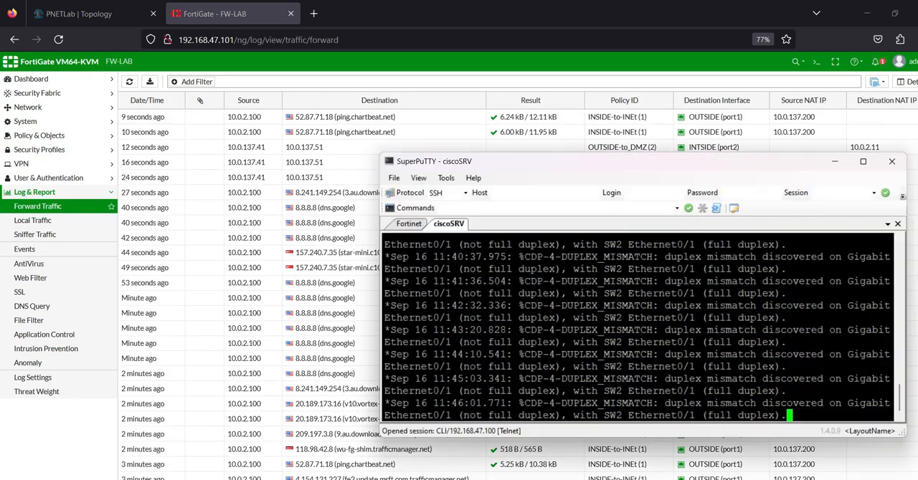
click(399, 224)
text(admin)
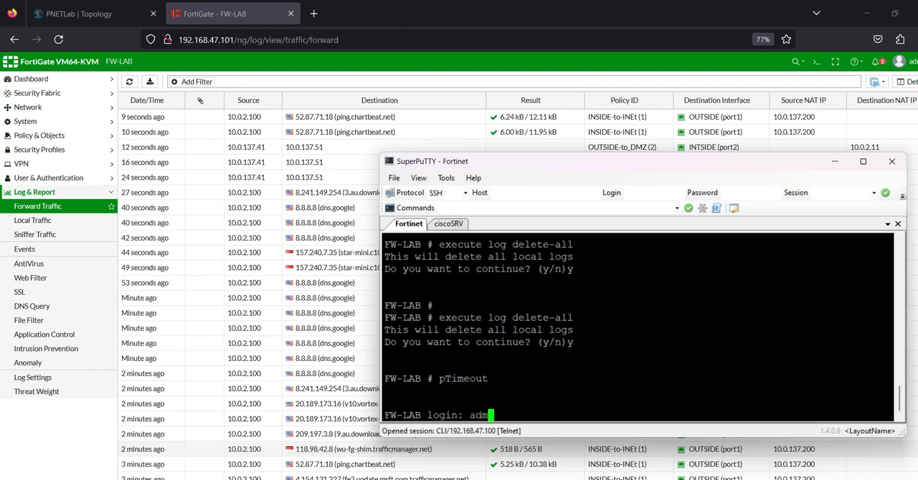
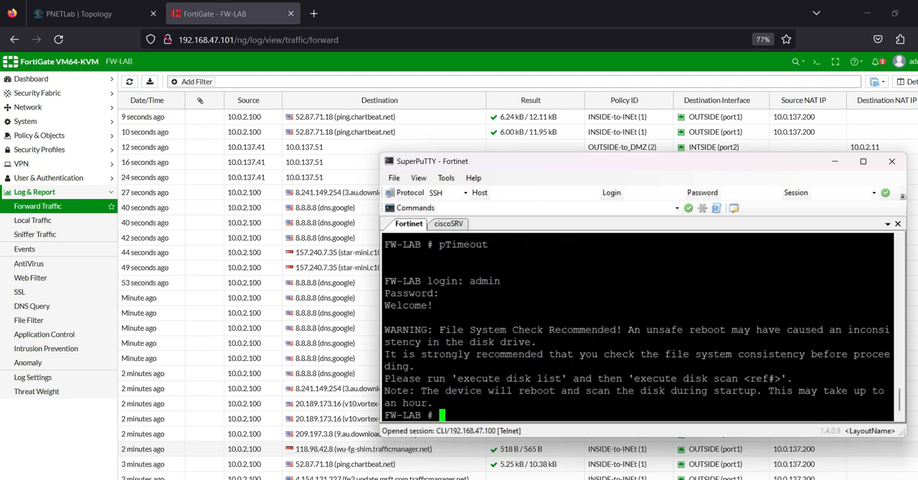
Step: Delete all local FortiGate logs with the command execute log delete-all and confirm with y
text(execute log)
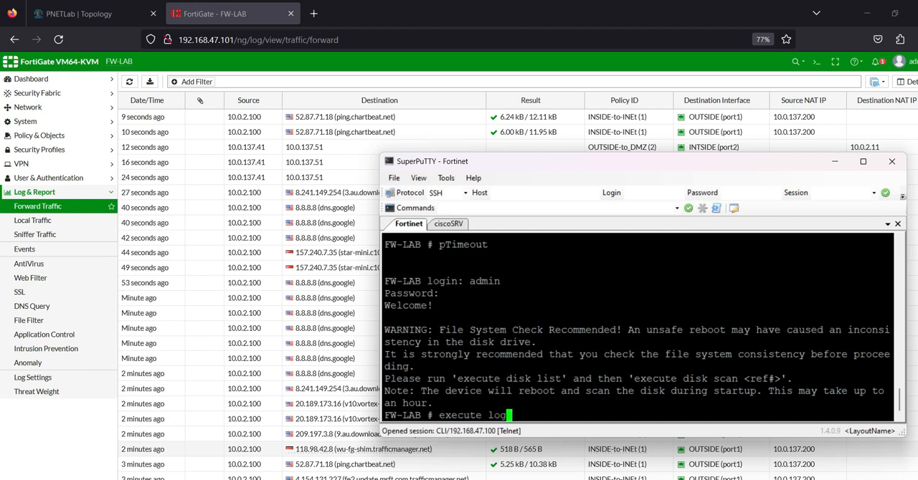
text( delete-all)
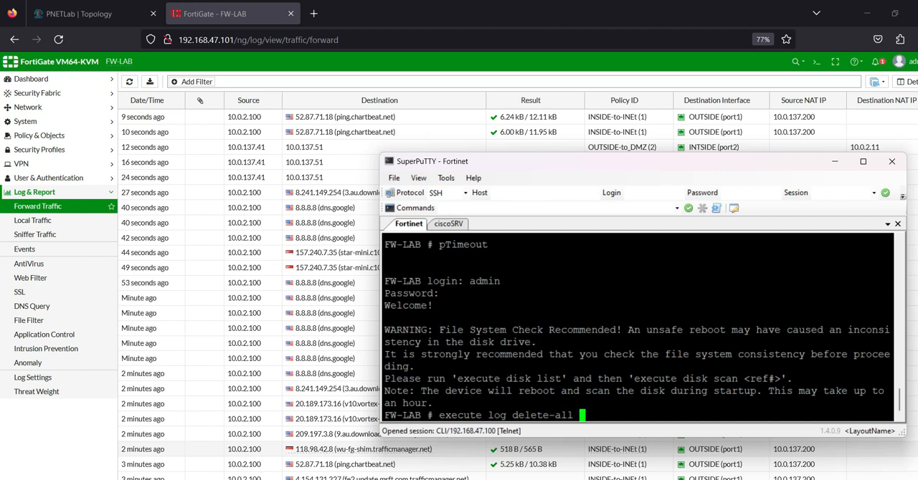
key(Return)
text(y)
key(Return)
Step: Repeat the local log deletion in the Fortinet console, confirm it, and refresh the FortiGate Forward Traffic log
key(Up)
key(Return)
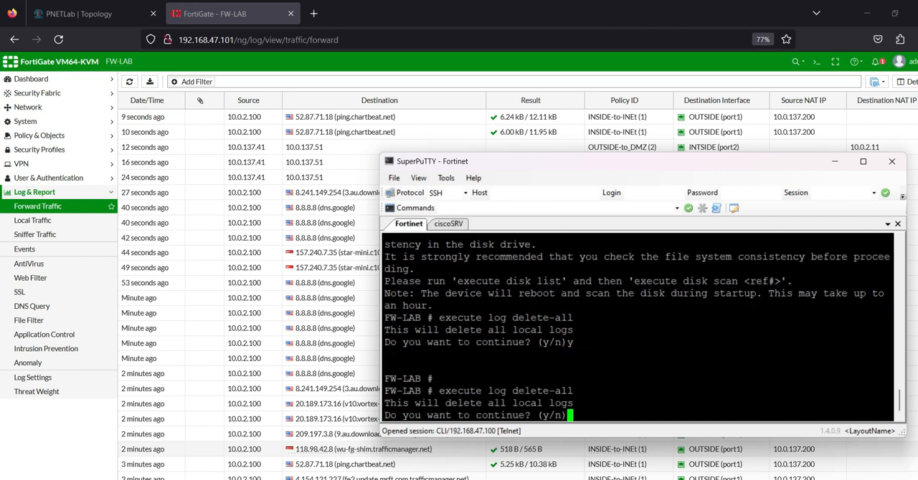
text(y)
key(Return)
text(\)
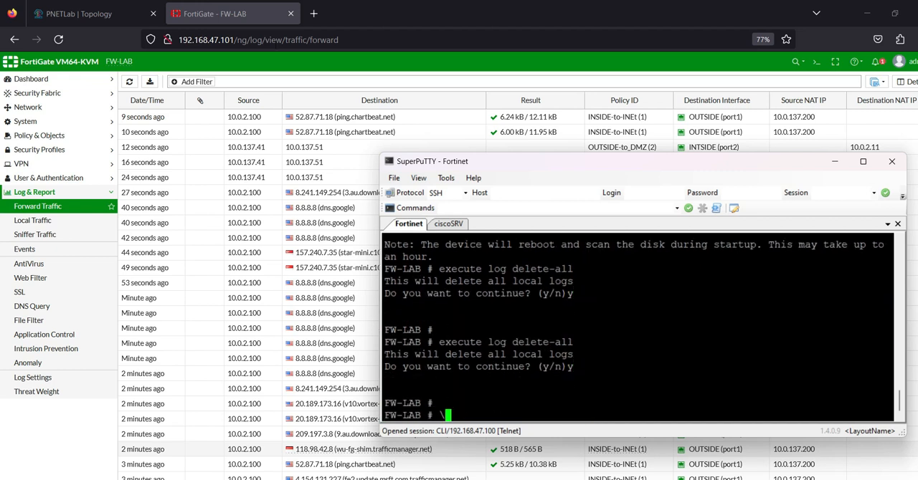
click(129, 82)
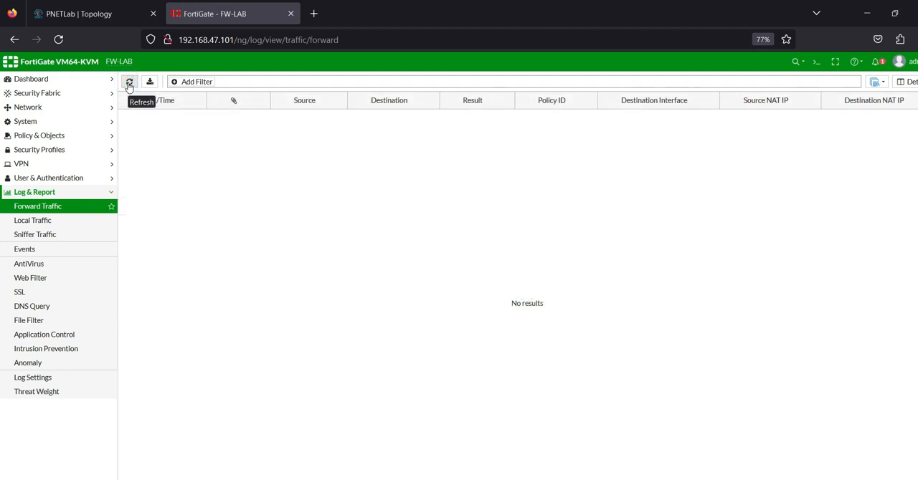
Step: Switch to the RemotePC window, reload the ciscoSRV home page at 10.0.137.51, and follow its Monitor the router link
mouse_move(694, 479)
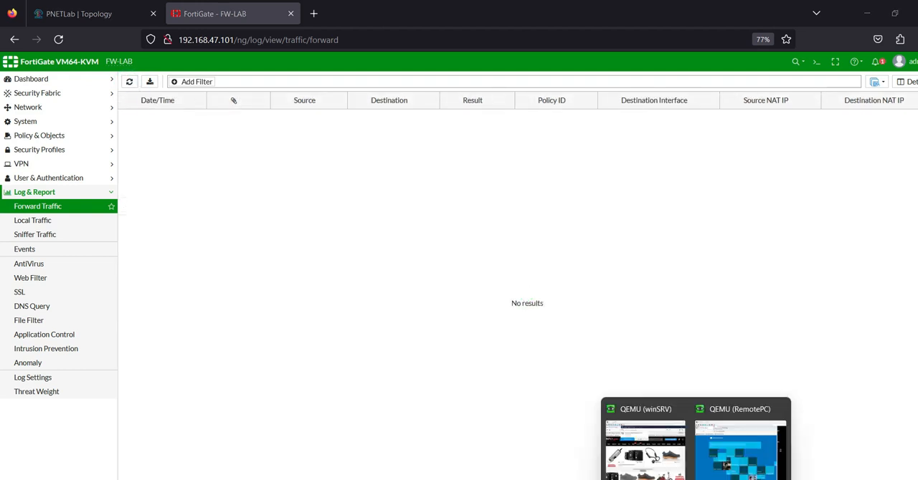
click(739, 445)
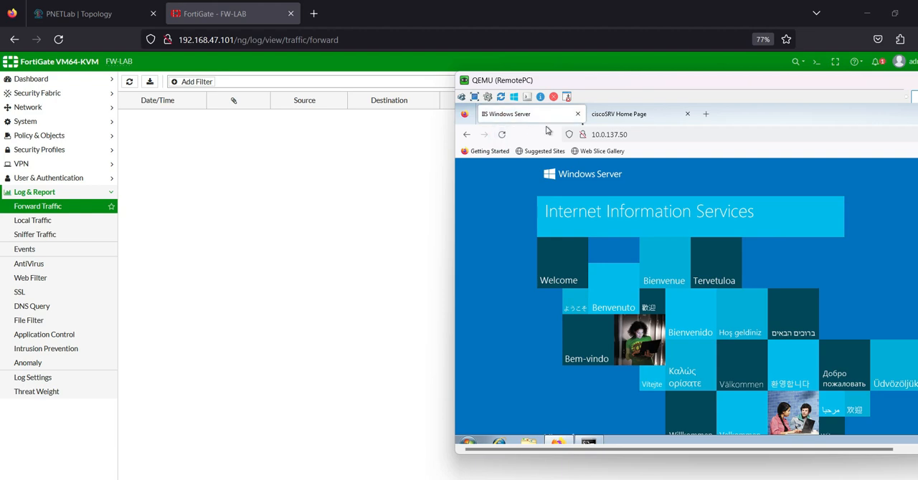
click(631, 114)
click(502, 135)
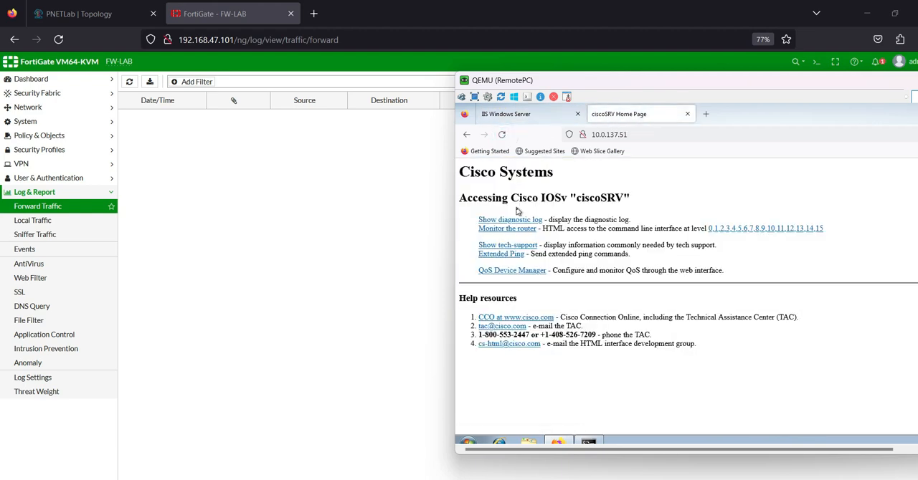
click(507, 228)
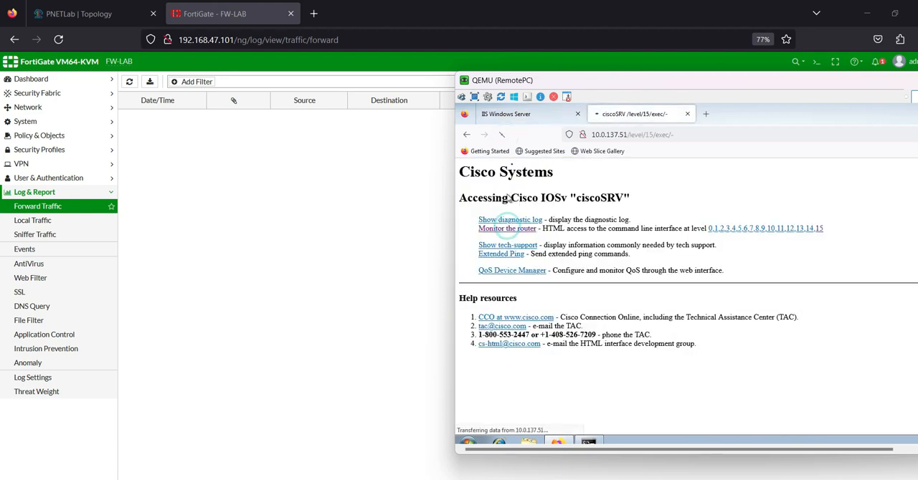
Step: Reload 10.0.137.50 in the RemotePC browser's IIS Windows Server page
click(505, 114)
click(639, 135)
key(Return)
Step: Refresh the FortiGate Forward Traffic log and compare the newest 10.0.137.51 entry's destination NAT with the PNETLab topology
click(300, 193)
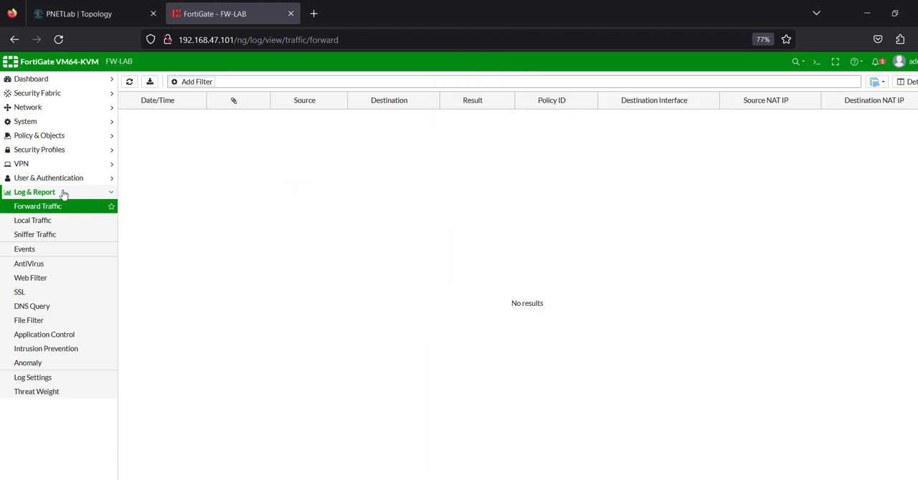
click(128, 81)
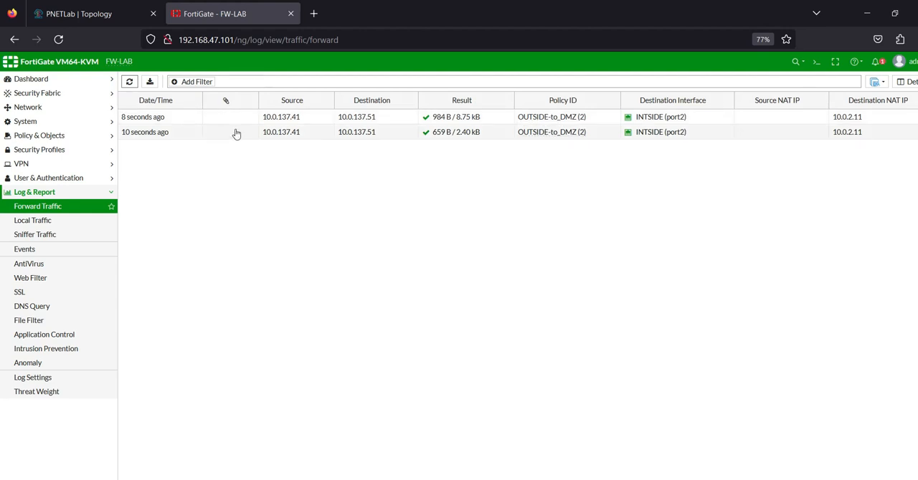
click(278, 120)
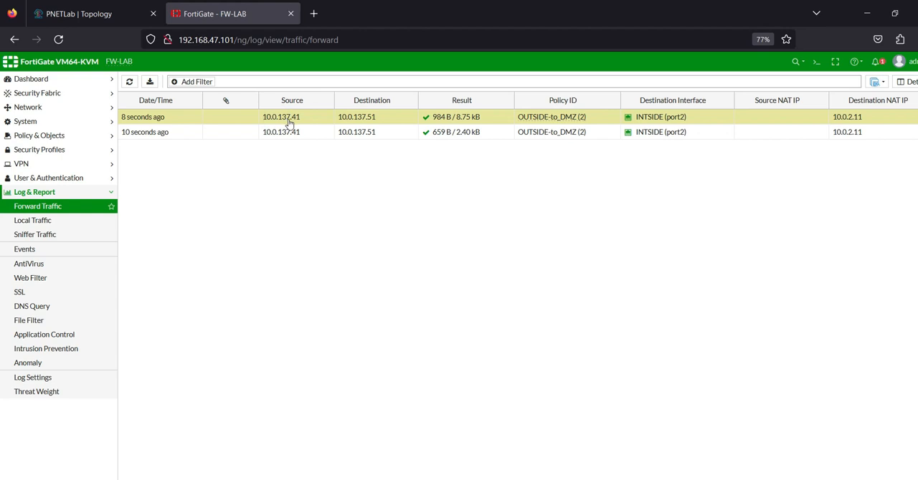
click(143, 13)
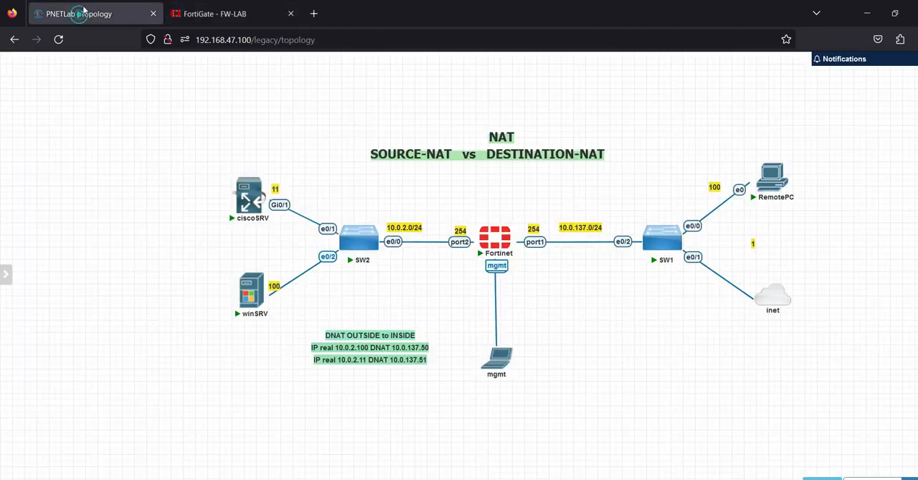
click(215, 13)
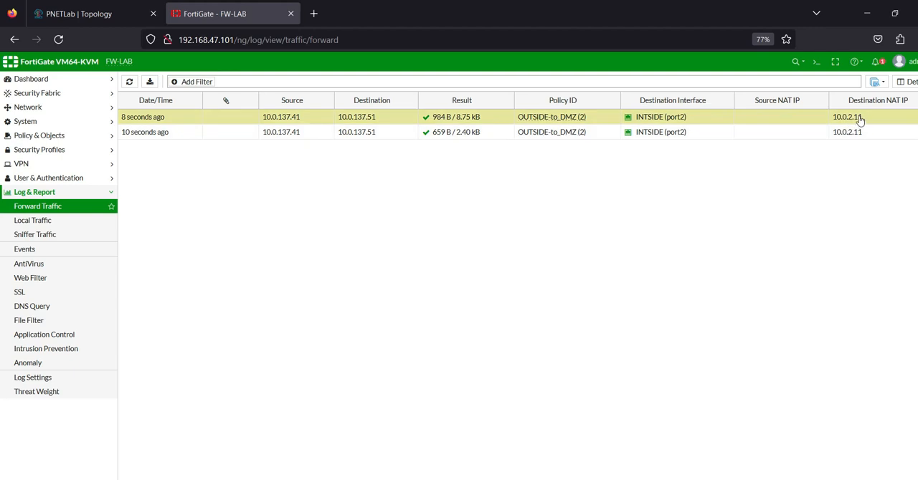
click(68, 13)
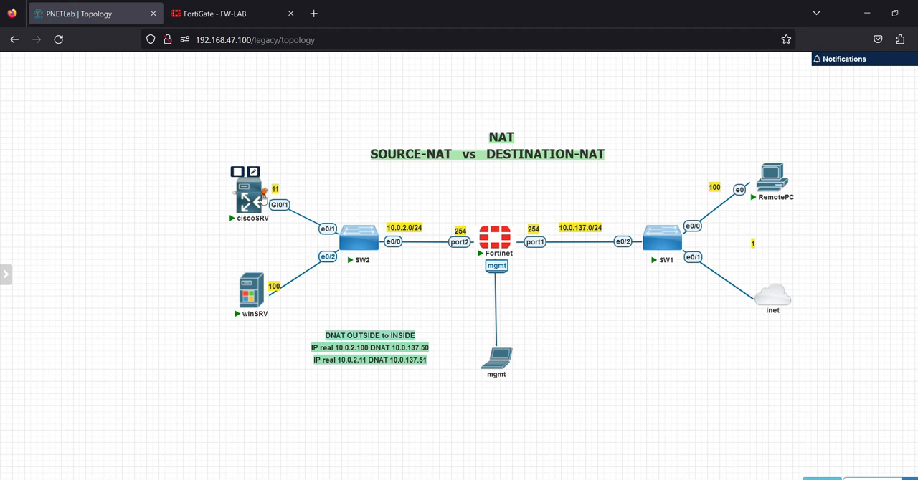
click(208, 15)
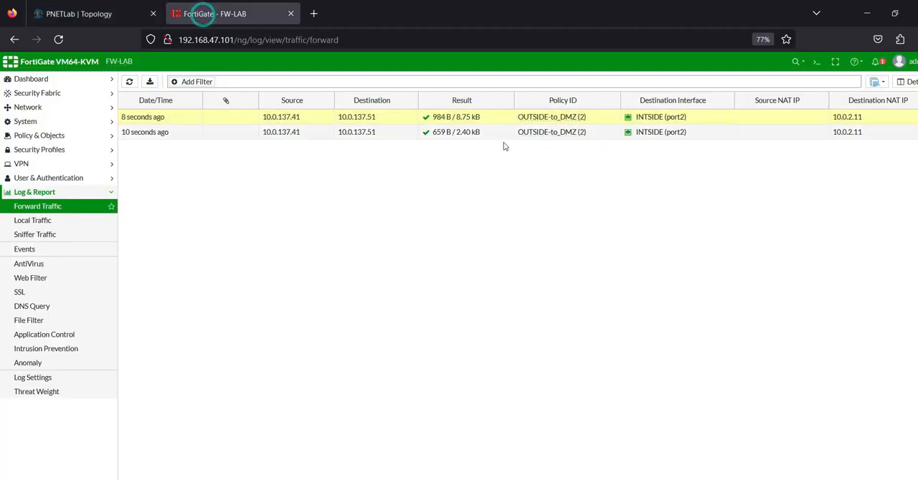
drag(828, 101, 815, 101)
mouse_move(696, 479)
click(737, 453)
click(638, 134)
key(ctrl+c)
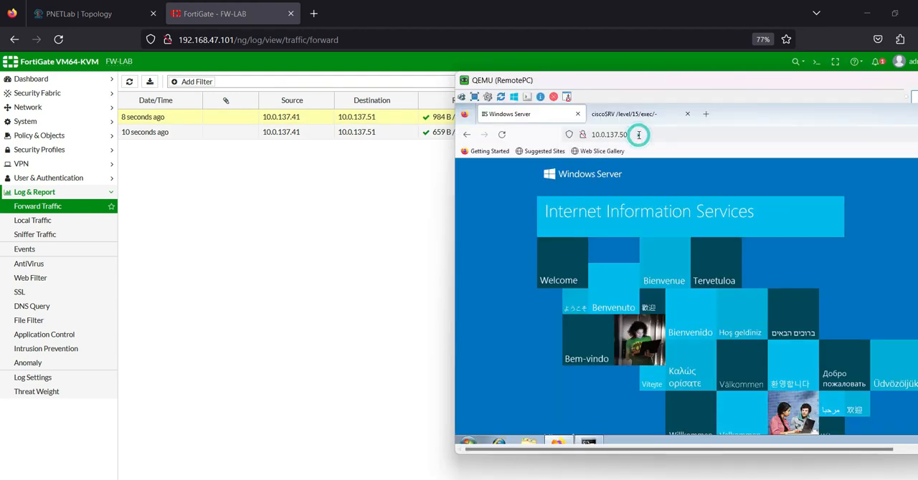
click(704, 116)
key(ctrl+v)
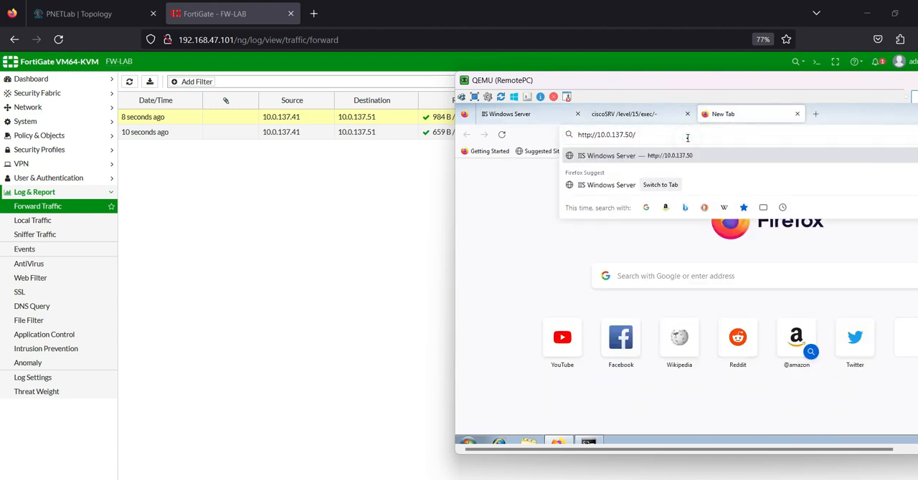
key(Return)
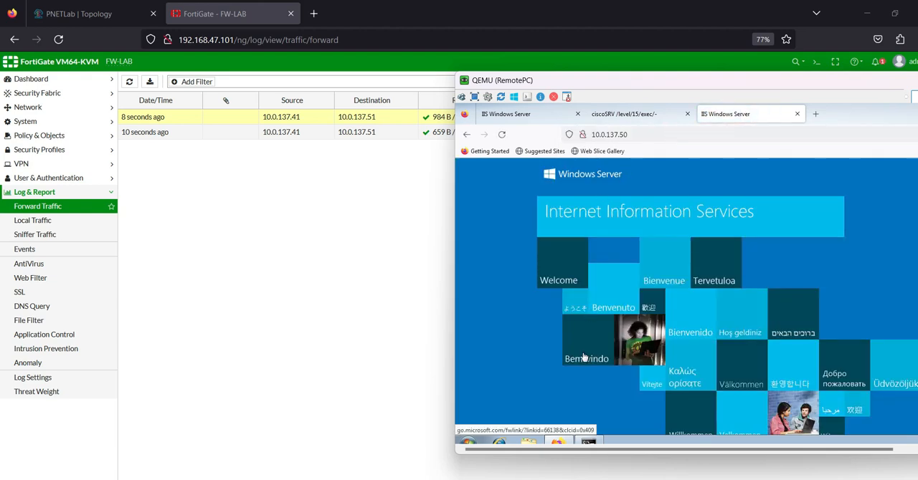
click(584, 357)
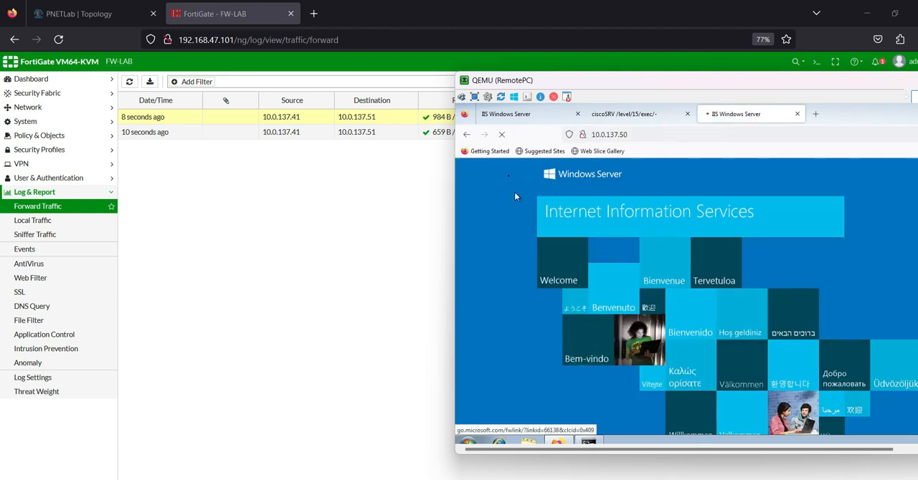
click(467, 134)
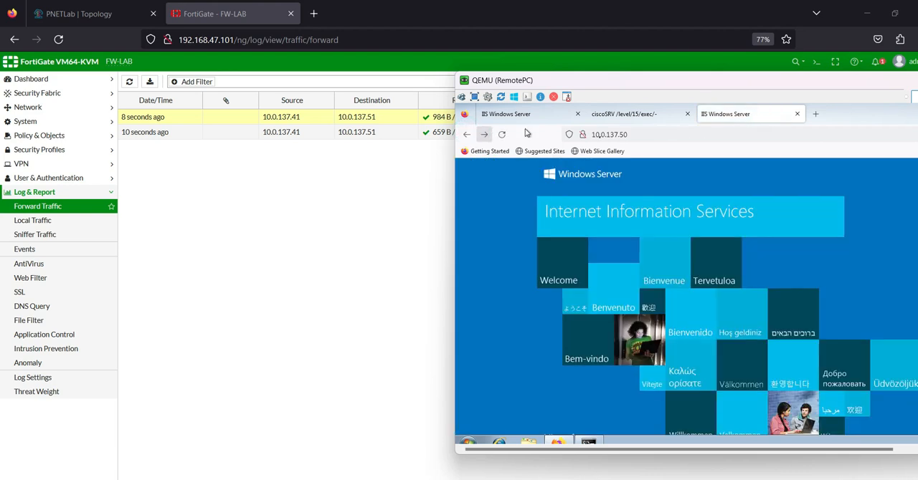
Step: Refresh the Forward Traffic log repeatedly and examine it for traffic to 10.0.137.50
click(130, 83)
click(130, 82)
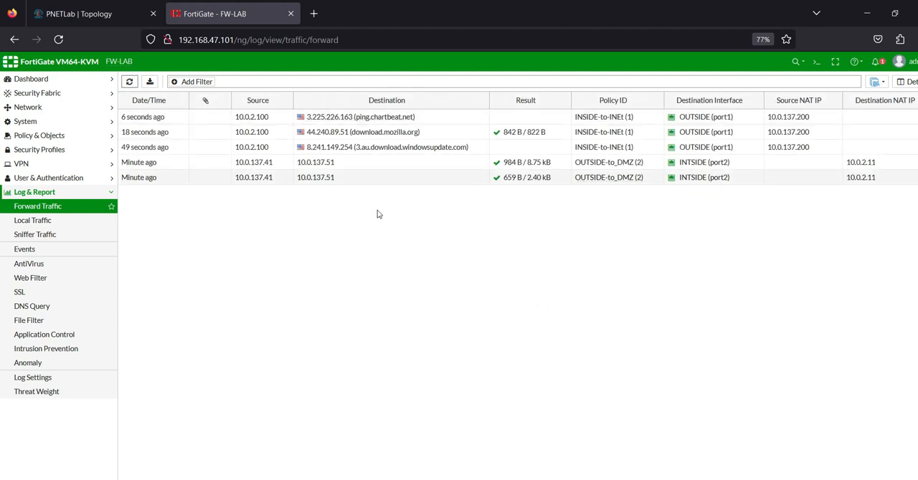
click(317, 162)
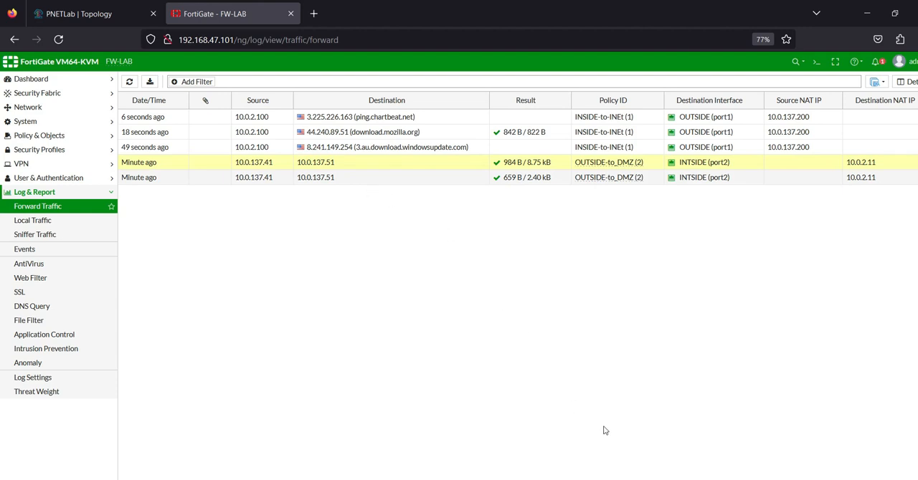
click(129, 82)
click(131, 82)
click(130, 82)
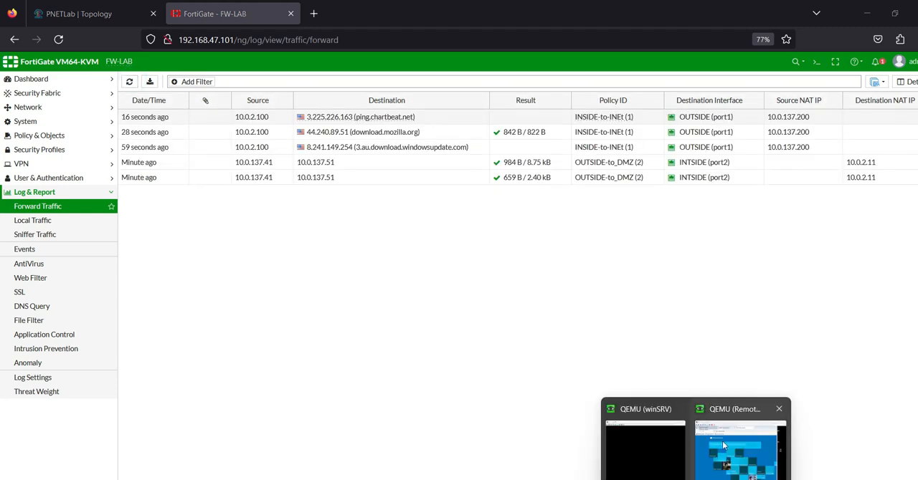
Step: Clear the RemotePC browser's history for the time range Everything and close the browser
click(724, 446)
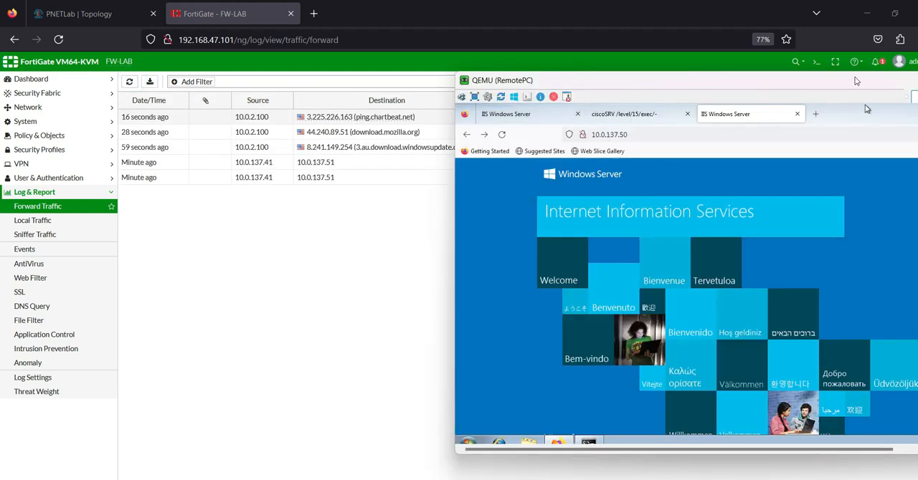
drag(855, 79, 755, 85)
click(869, 140)
click(772, 244)
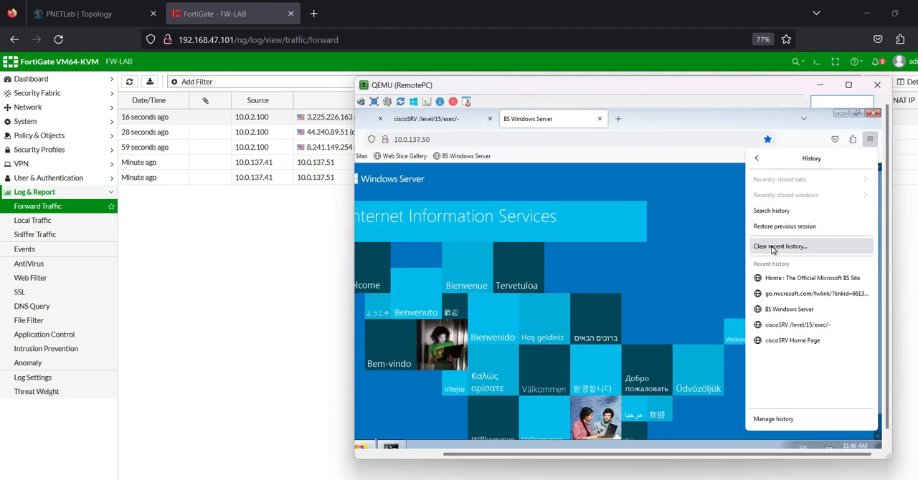
click(771, 246)
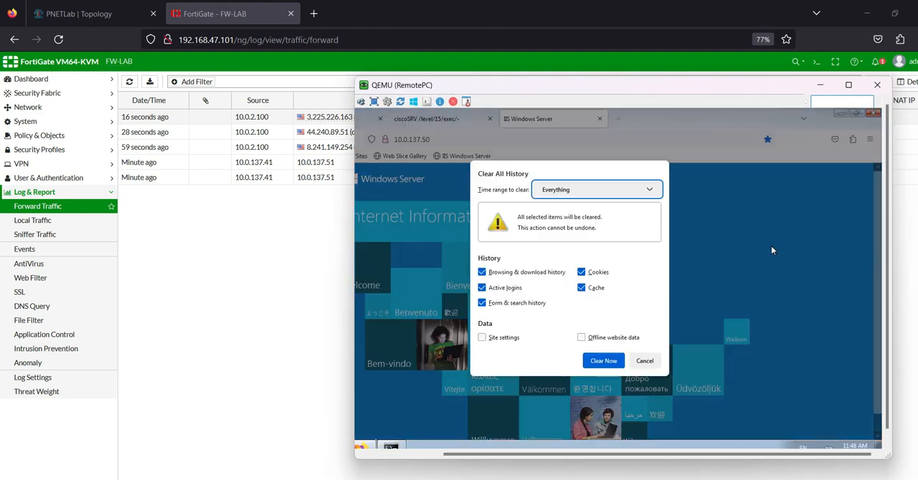
click(603, 361)
click(872, 113)
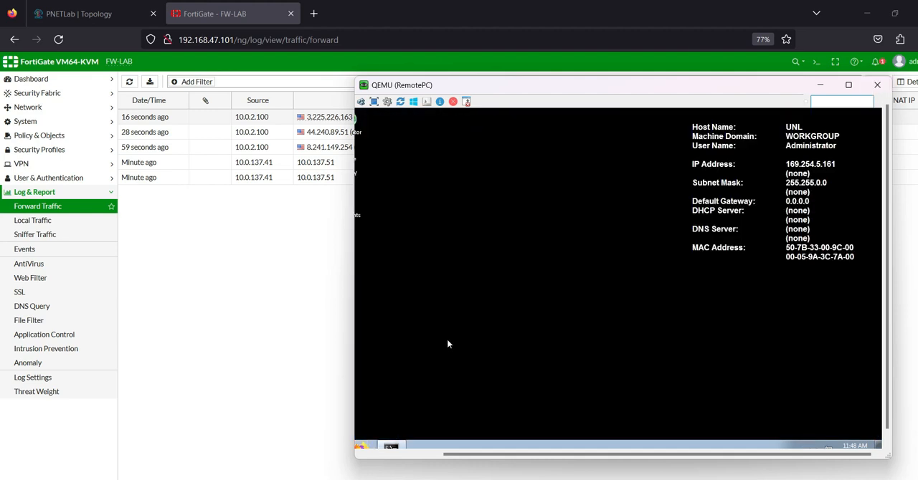
Step: Reopen Firefox on RemotePC, browse to 10.0.137.50, and load the address a second time
drag(496, 456, 435, 457)
click(438, 445)
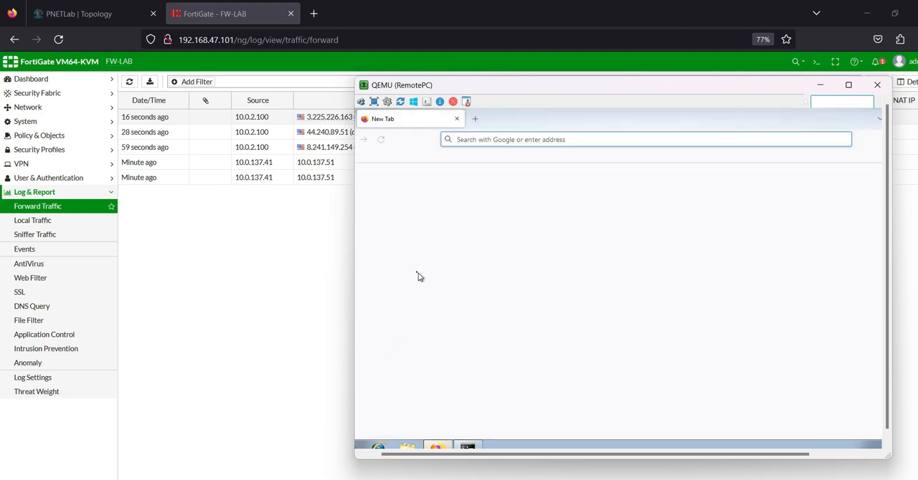
click(483, 139)
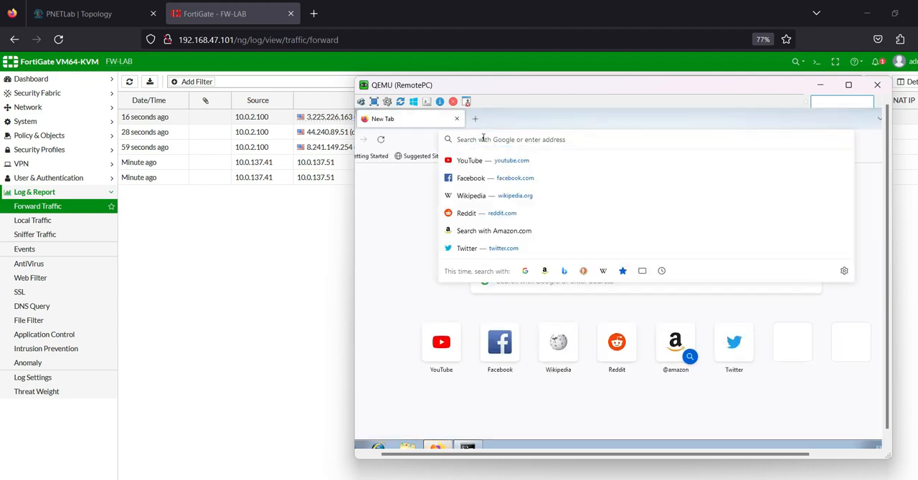
text(10.0.137.50/)
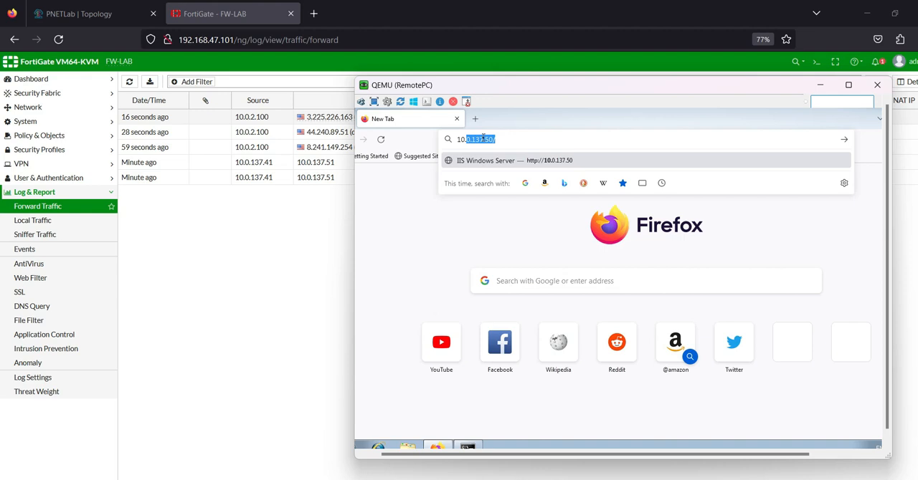
key(Return)
click(483, 138)
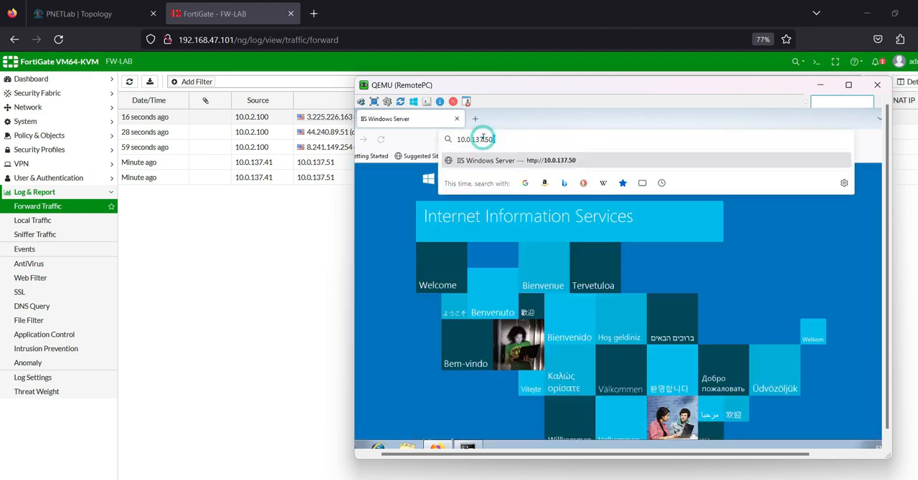
key(Return)
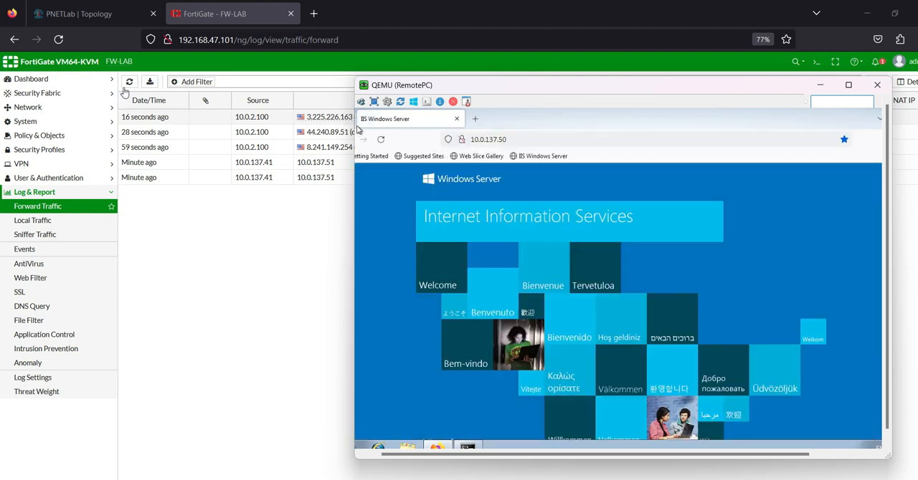
Step: Refresh the Forward Traffic log and examine the destination NAT IPs of the 10.0.137.50 and 10.0.137.51 entries
click(129, 81)
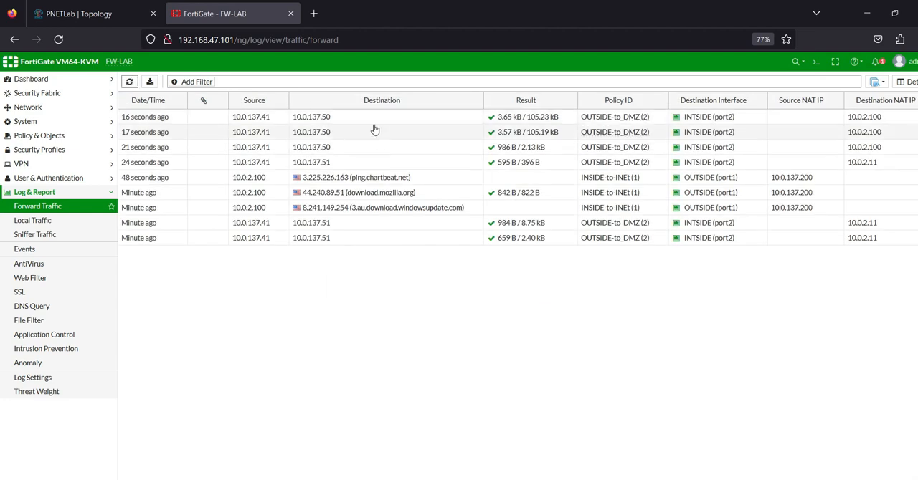
click(368, 119)
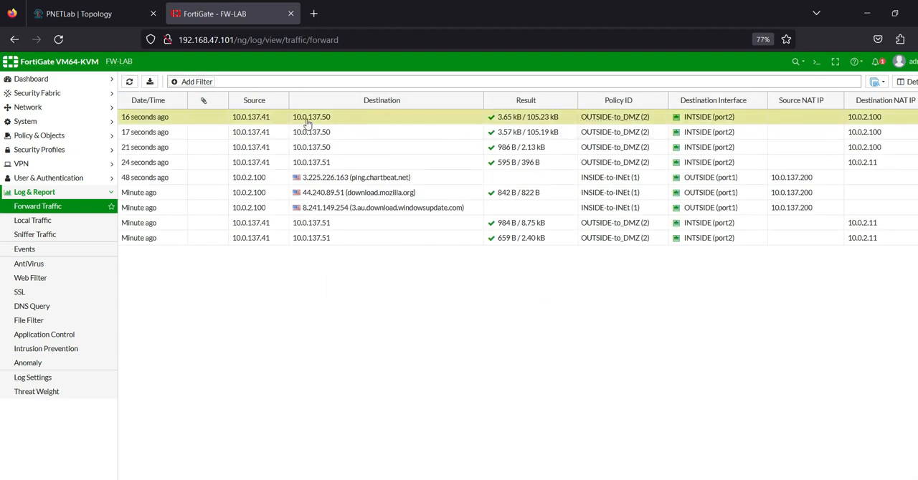
click(318, 223)
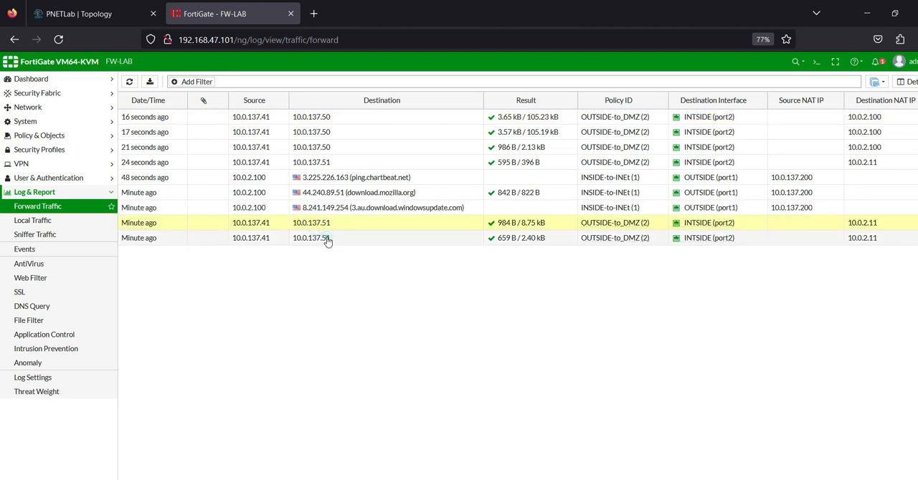
click(327, 242)
click(360, 122)
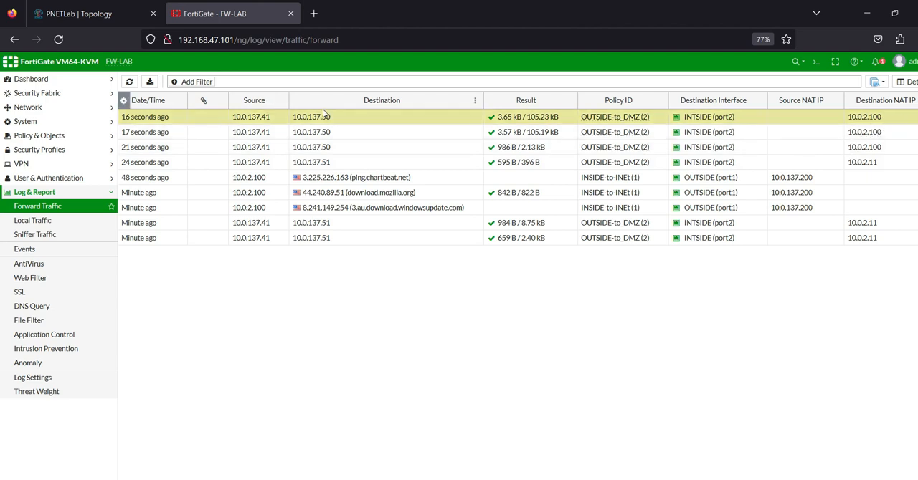
click(323, 228)
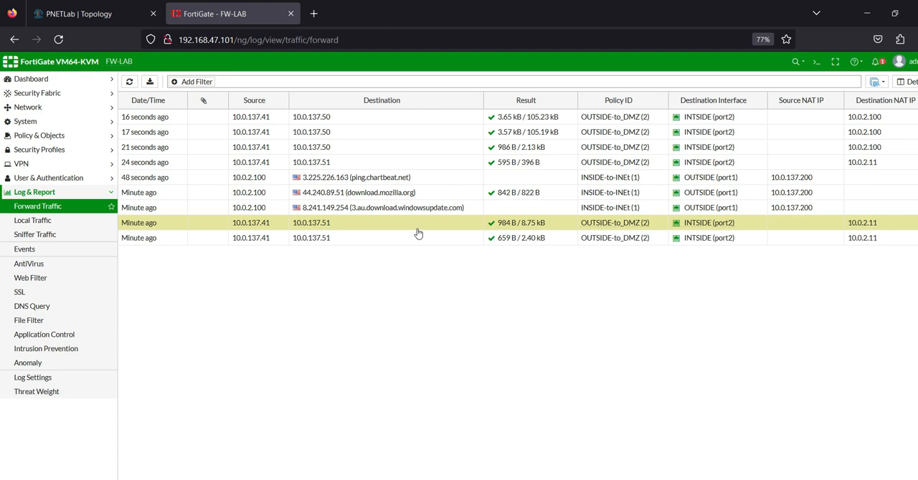
click(749, 479)
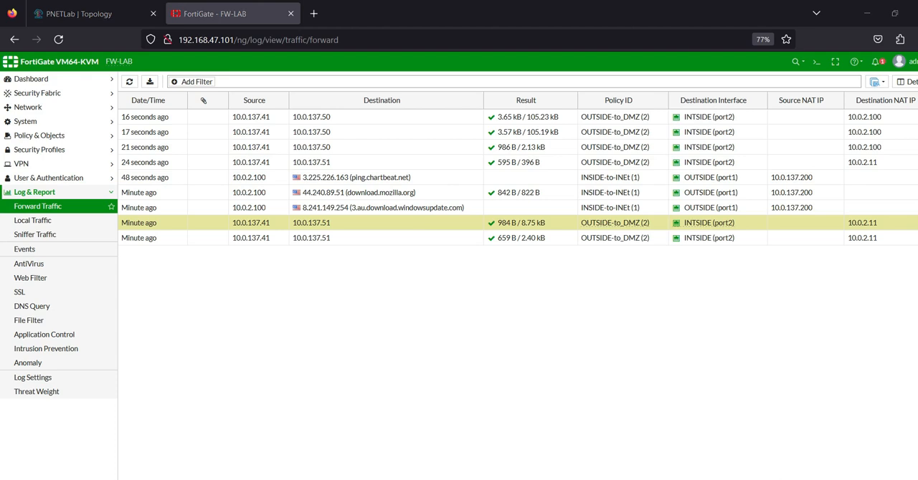
right_click(698, 427)
click(724, 434)
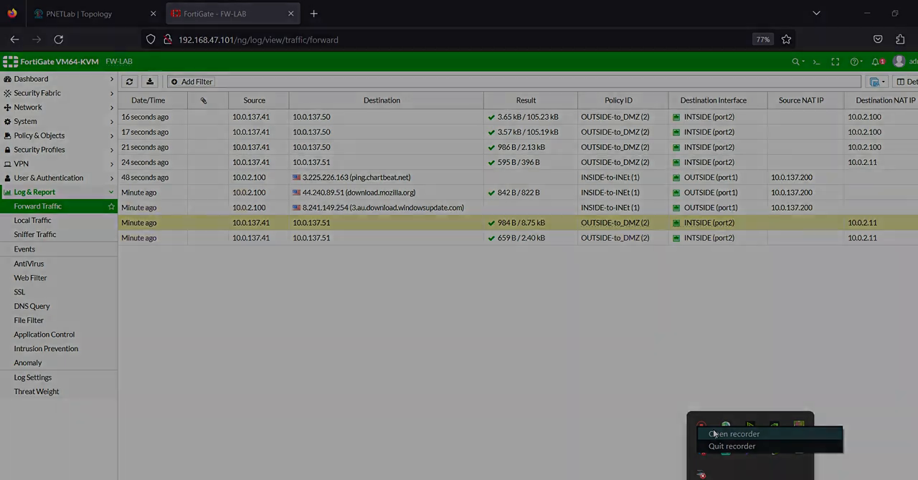